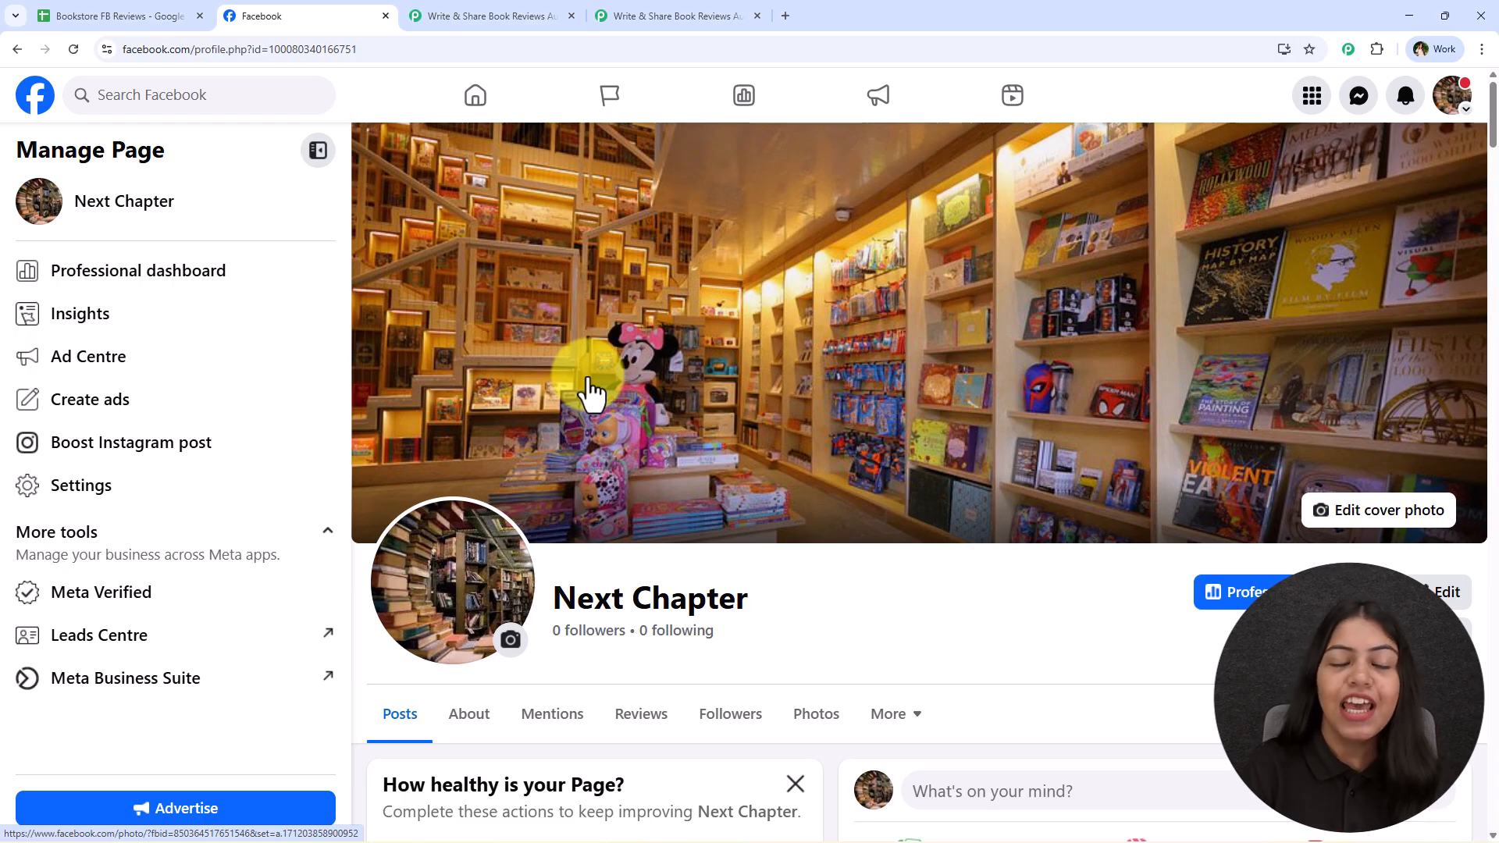
Fill row 3 of the Bookstore FB Reviews sheet: Atomic Habits, James Clear, Self-help, "Guide to building good habits, breaking bad ones, and mastering tiny behaviors."
left_click(546, 15)
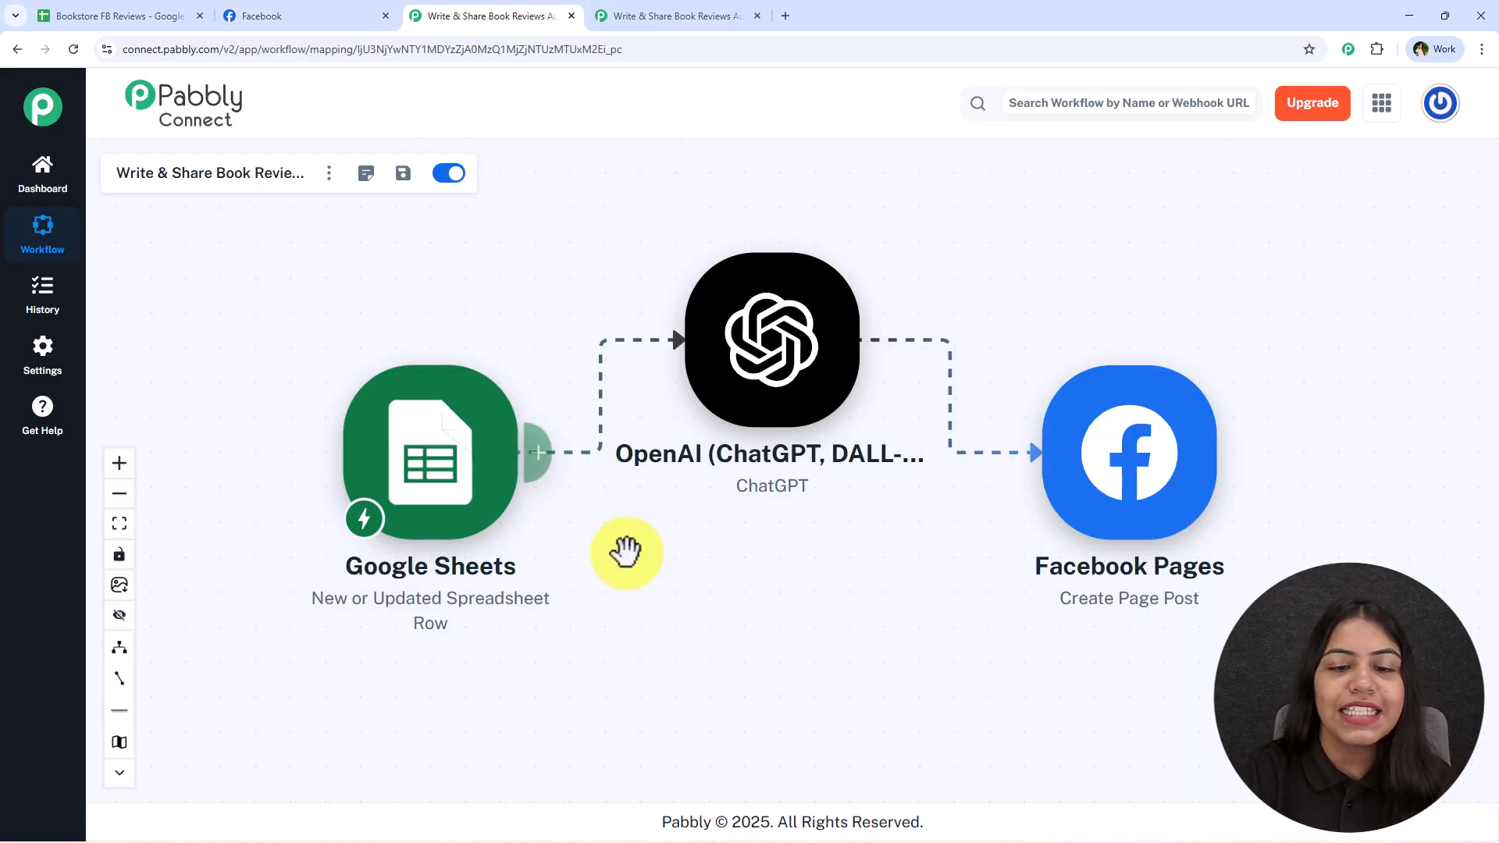
left_click_drag(727, 558, 732, 615)
left_click(176, 18)
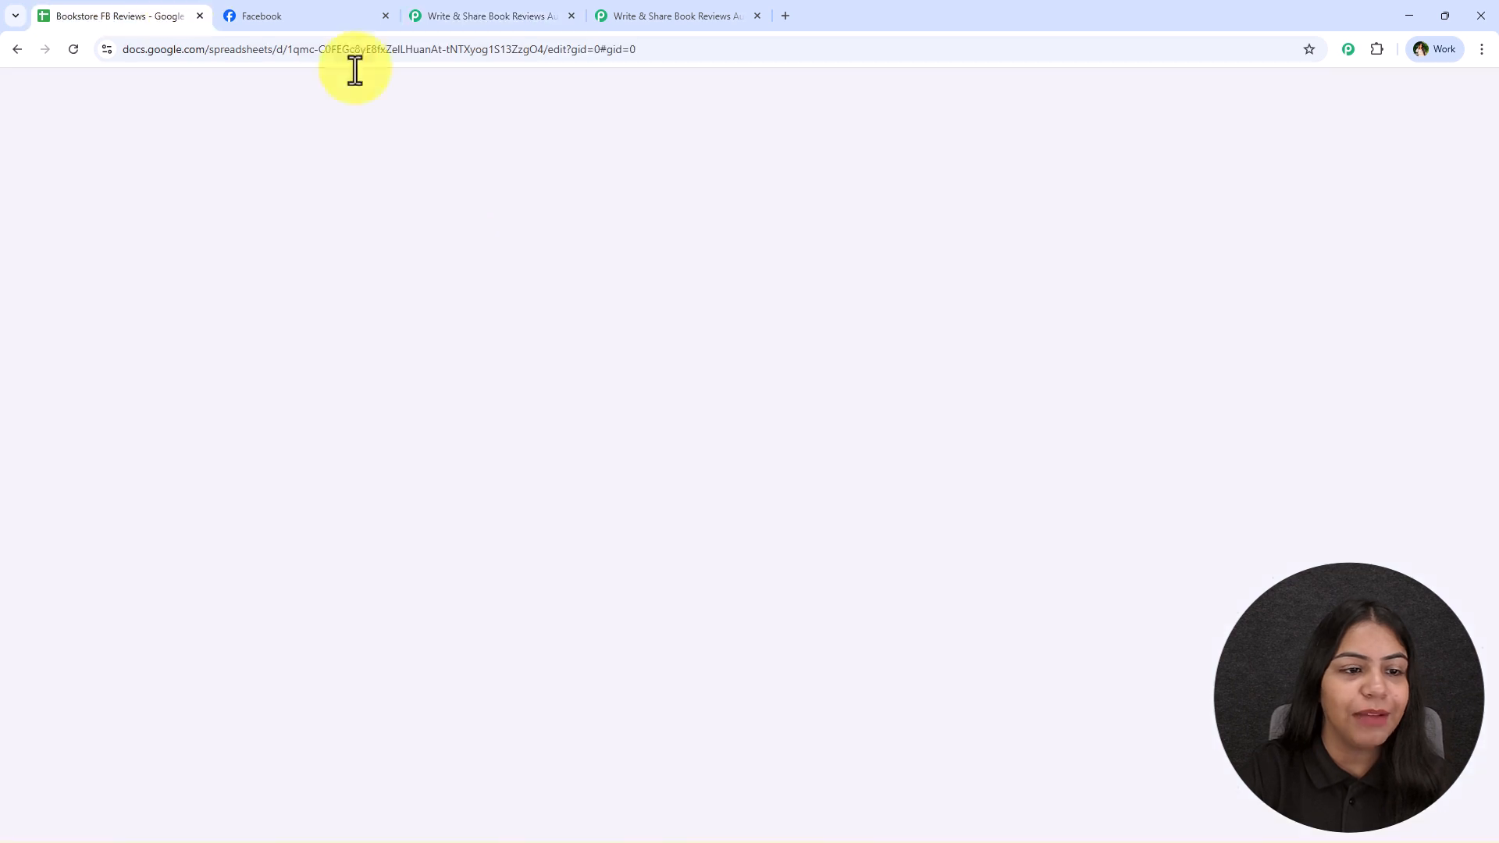
left_click(265, 364)
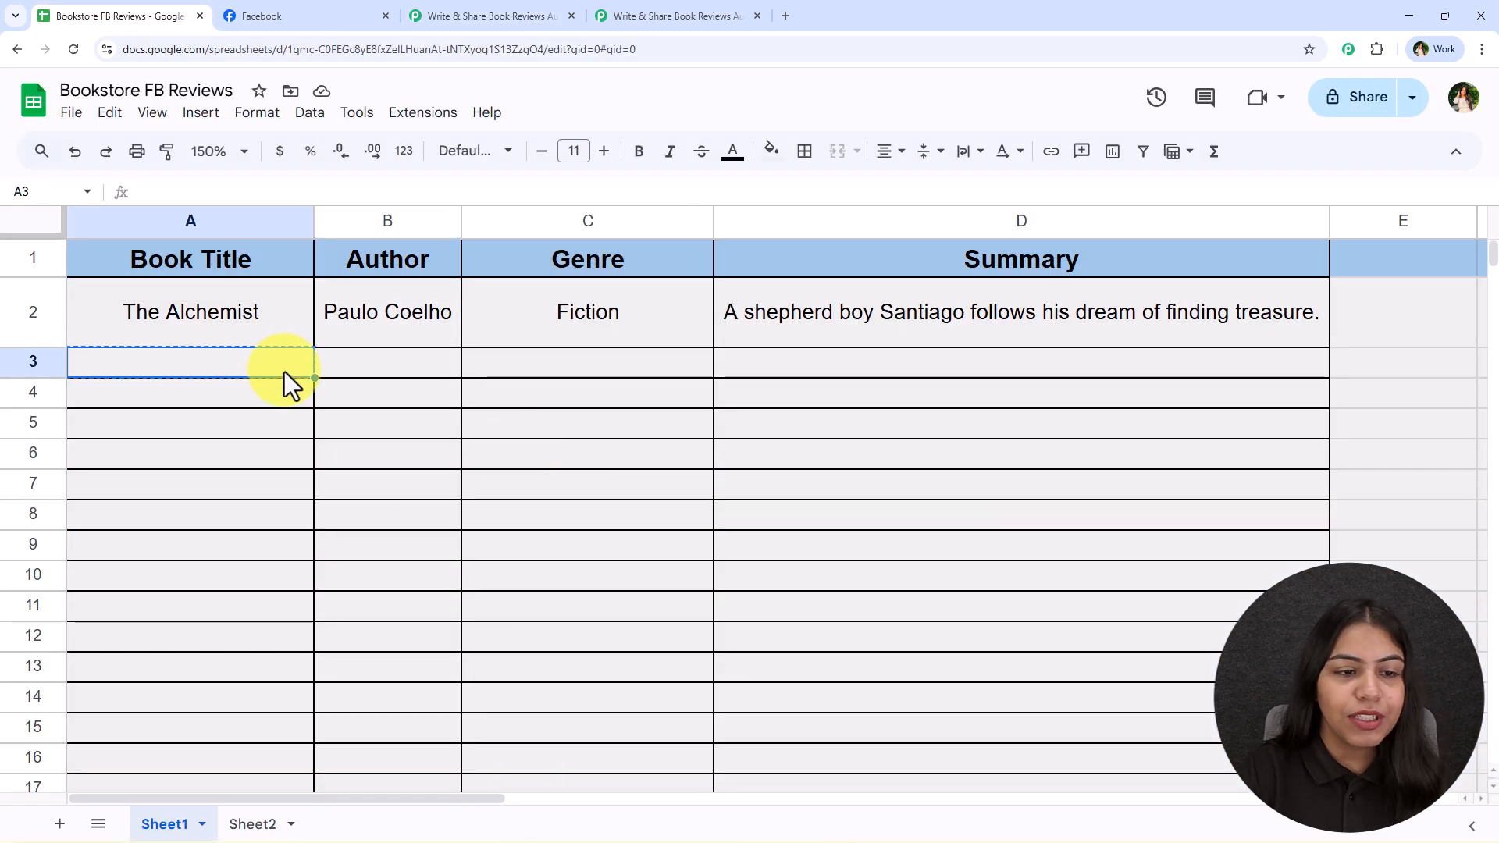
key("ctrl+v")
left_click(377, 363)
key("ctrl+v")
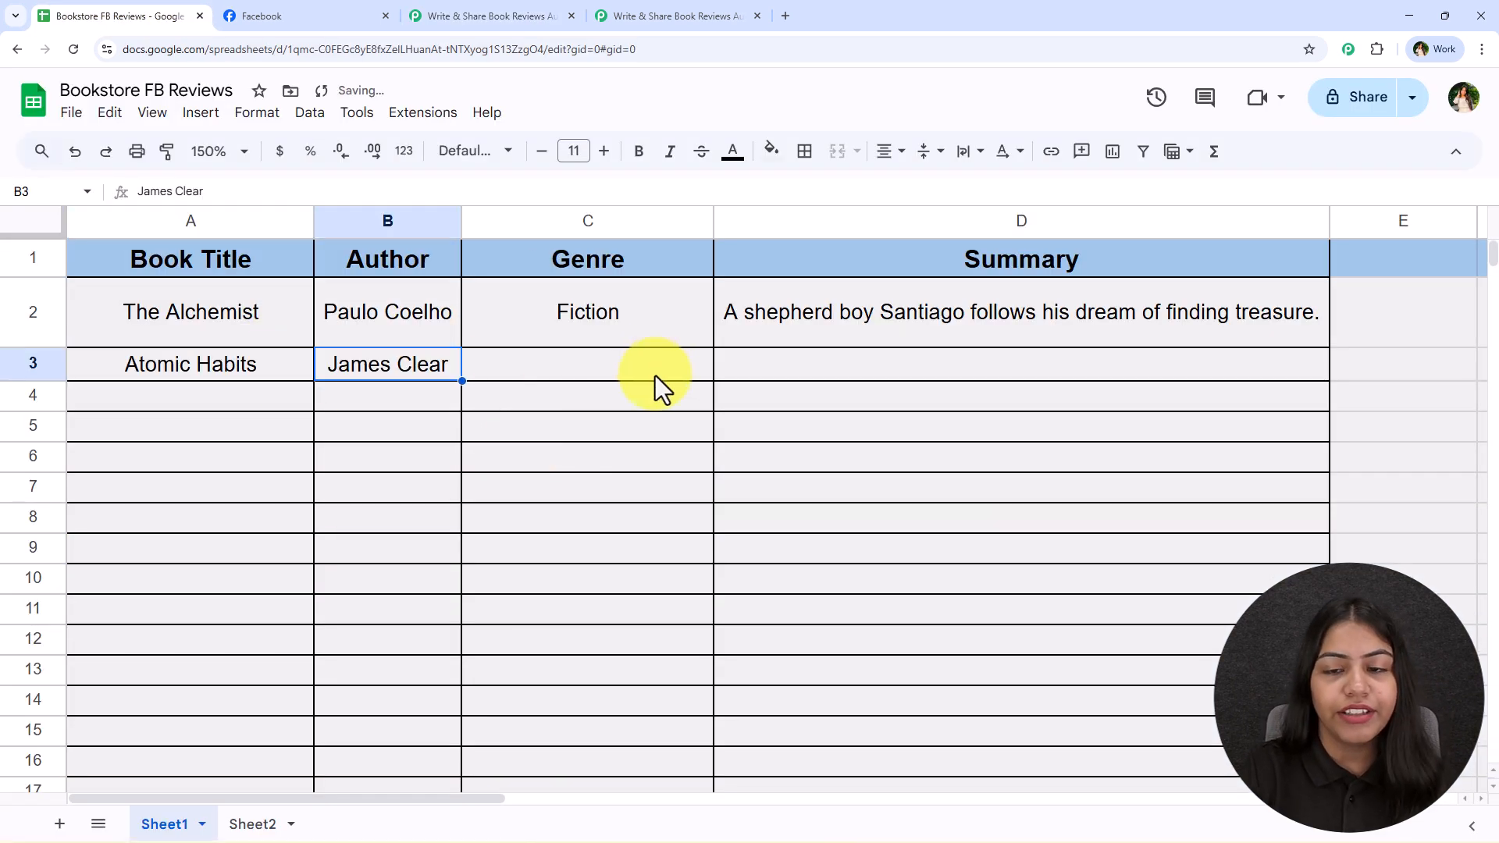
left_click(668, 373)
key("ctrl+v")
left_click(968, 382)
key("ctrl+v")
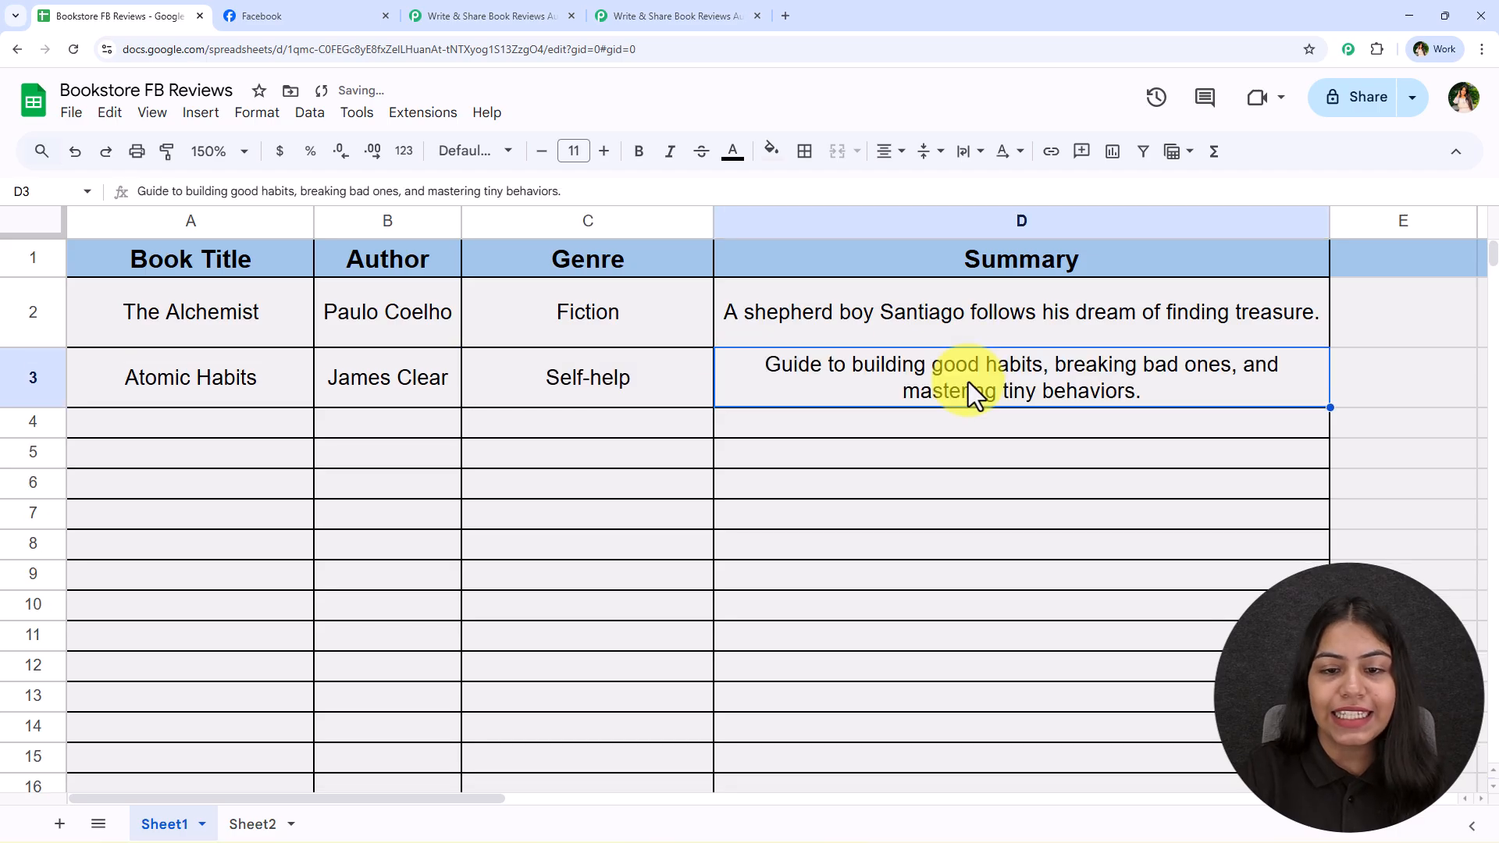
left_click(673, 526)
left_click_drag(191, 381, 827, 423)
left_click(893, 509)
Reload the Next Chapter Facebook page and expand the full text of its newest post
left_click(275, 12)
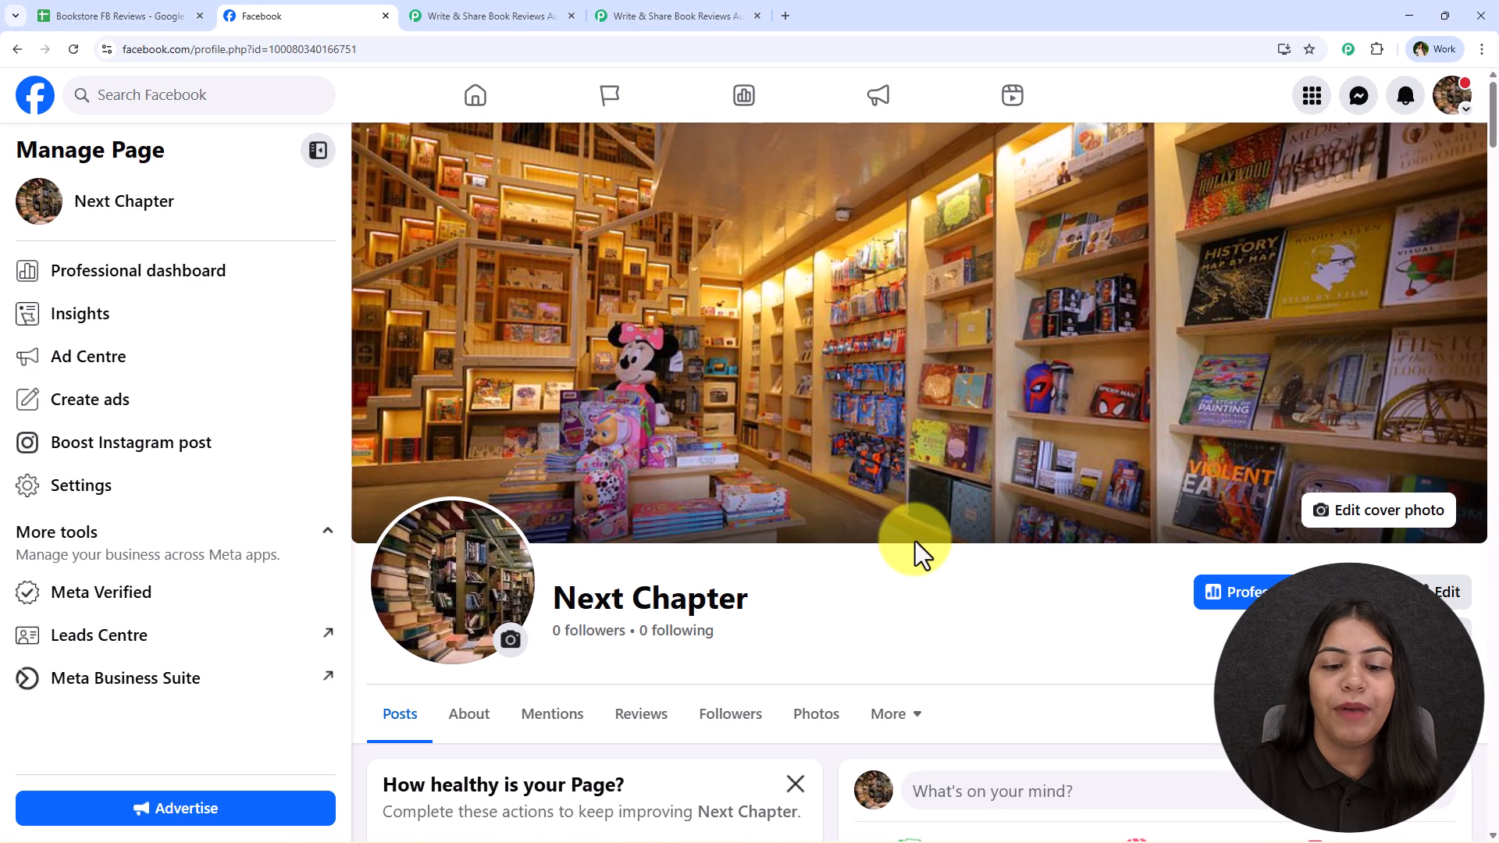
scroll(915, 560, "down", 9)
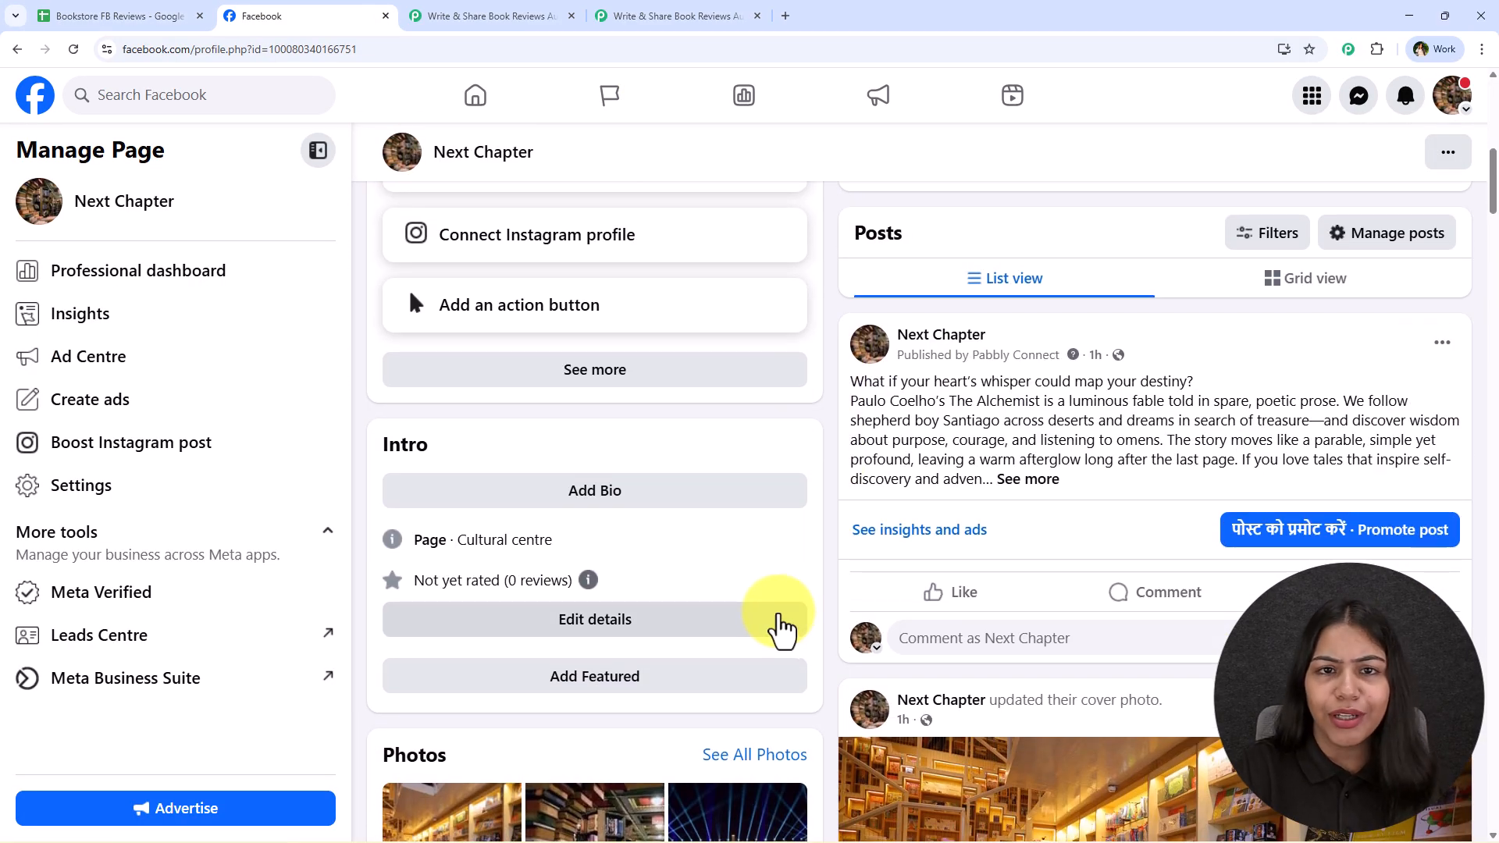
left_click(195, 16)
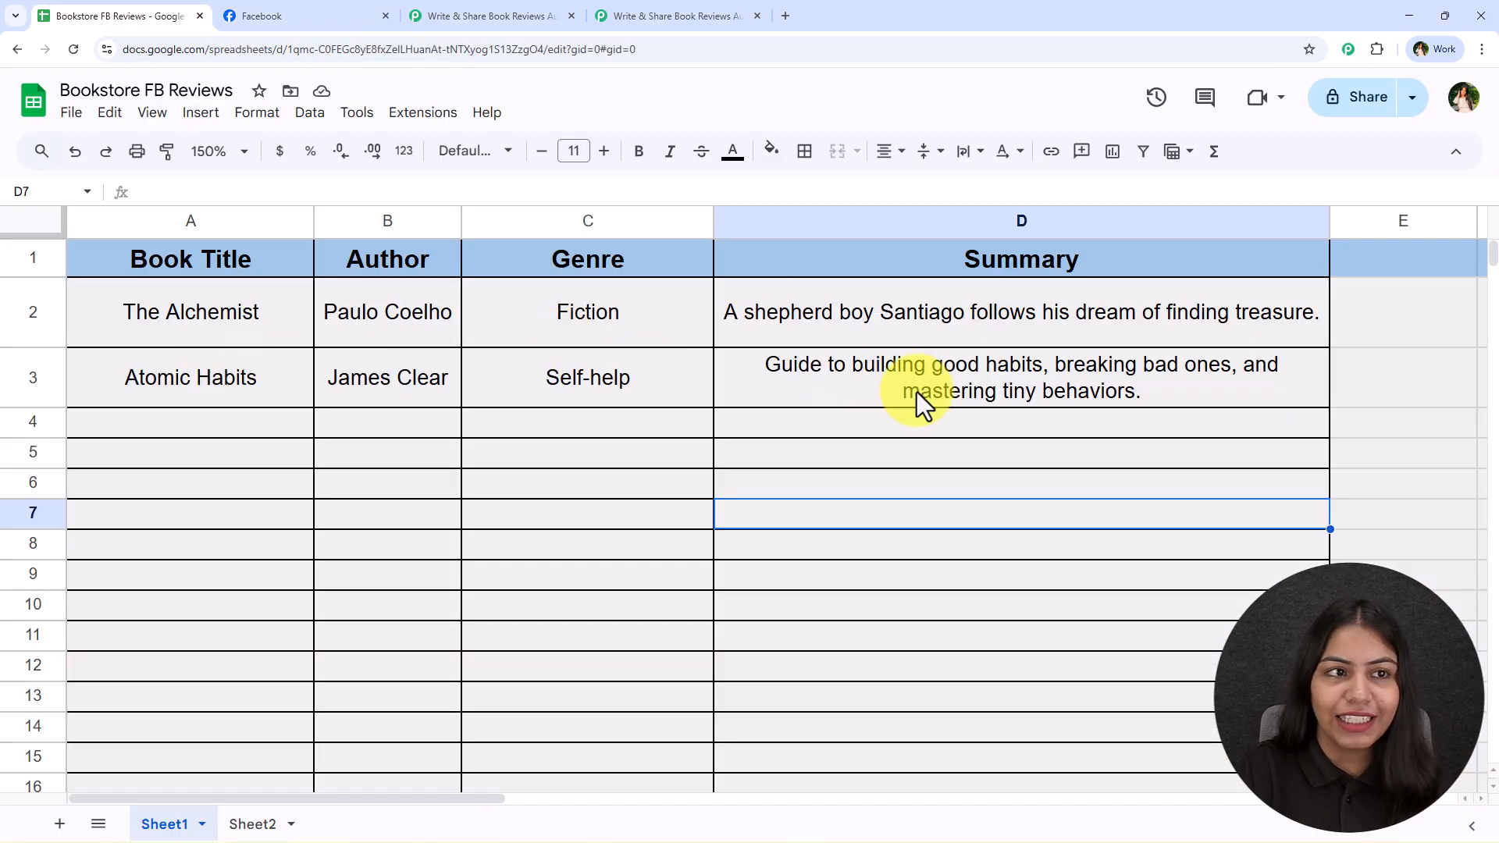
left_click(261, 16)
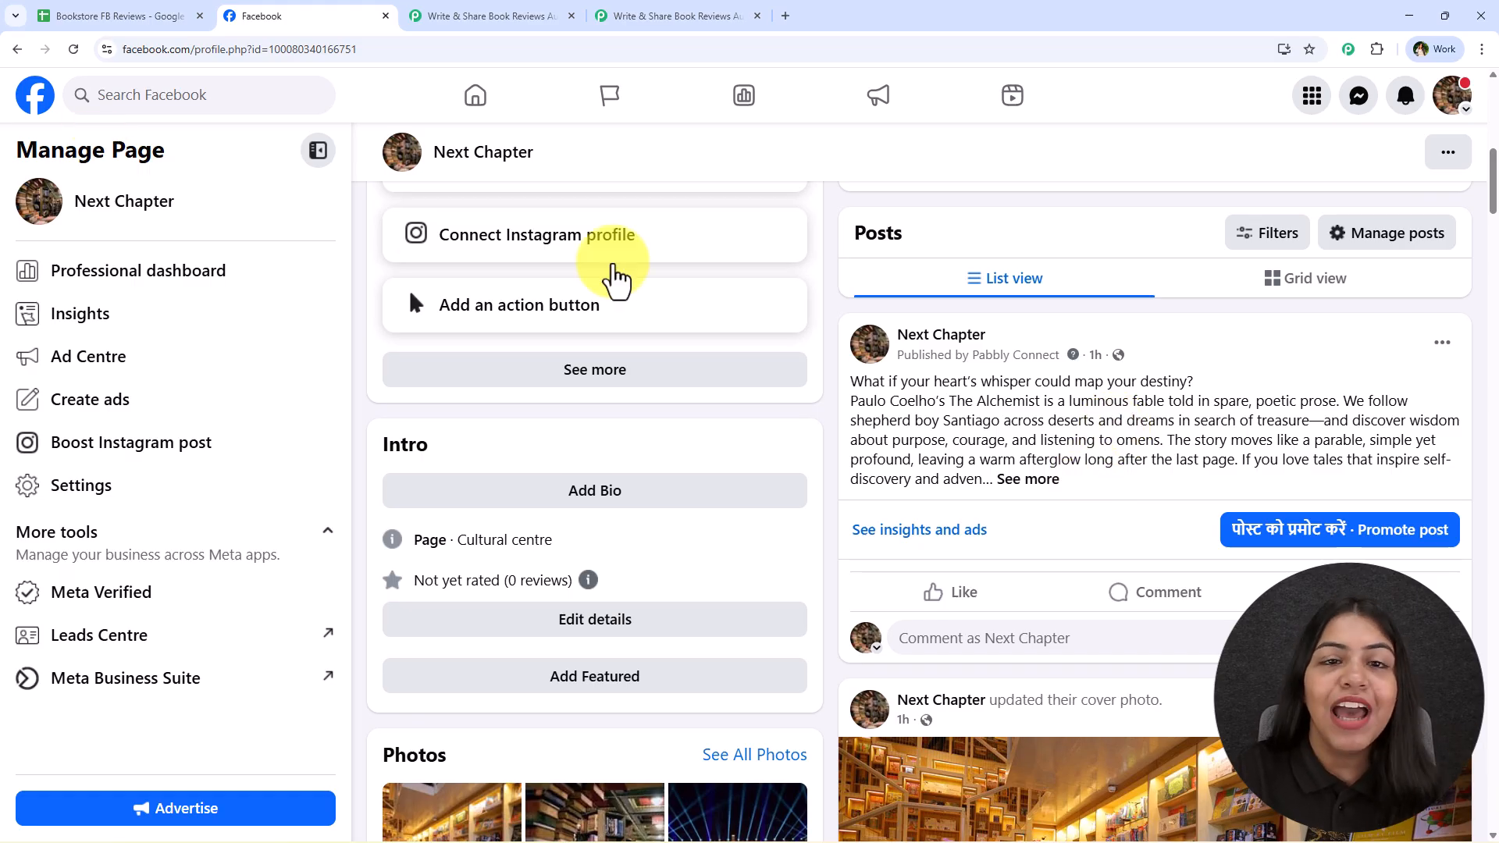
left_click(72, 49)
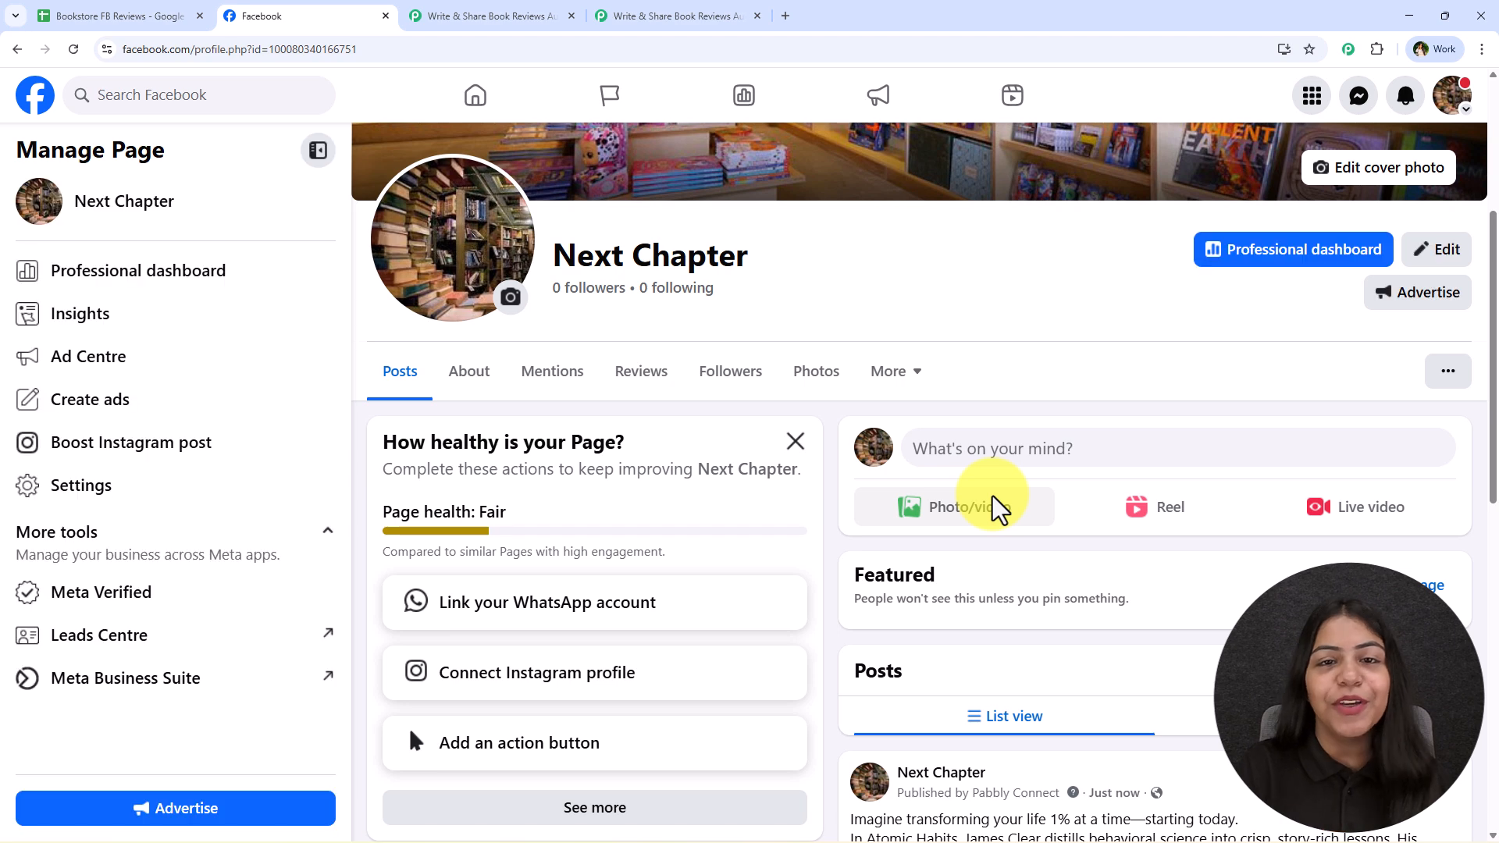
scroll(992, 499, "down", 7)
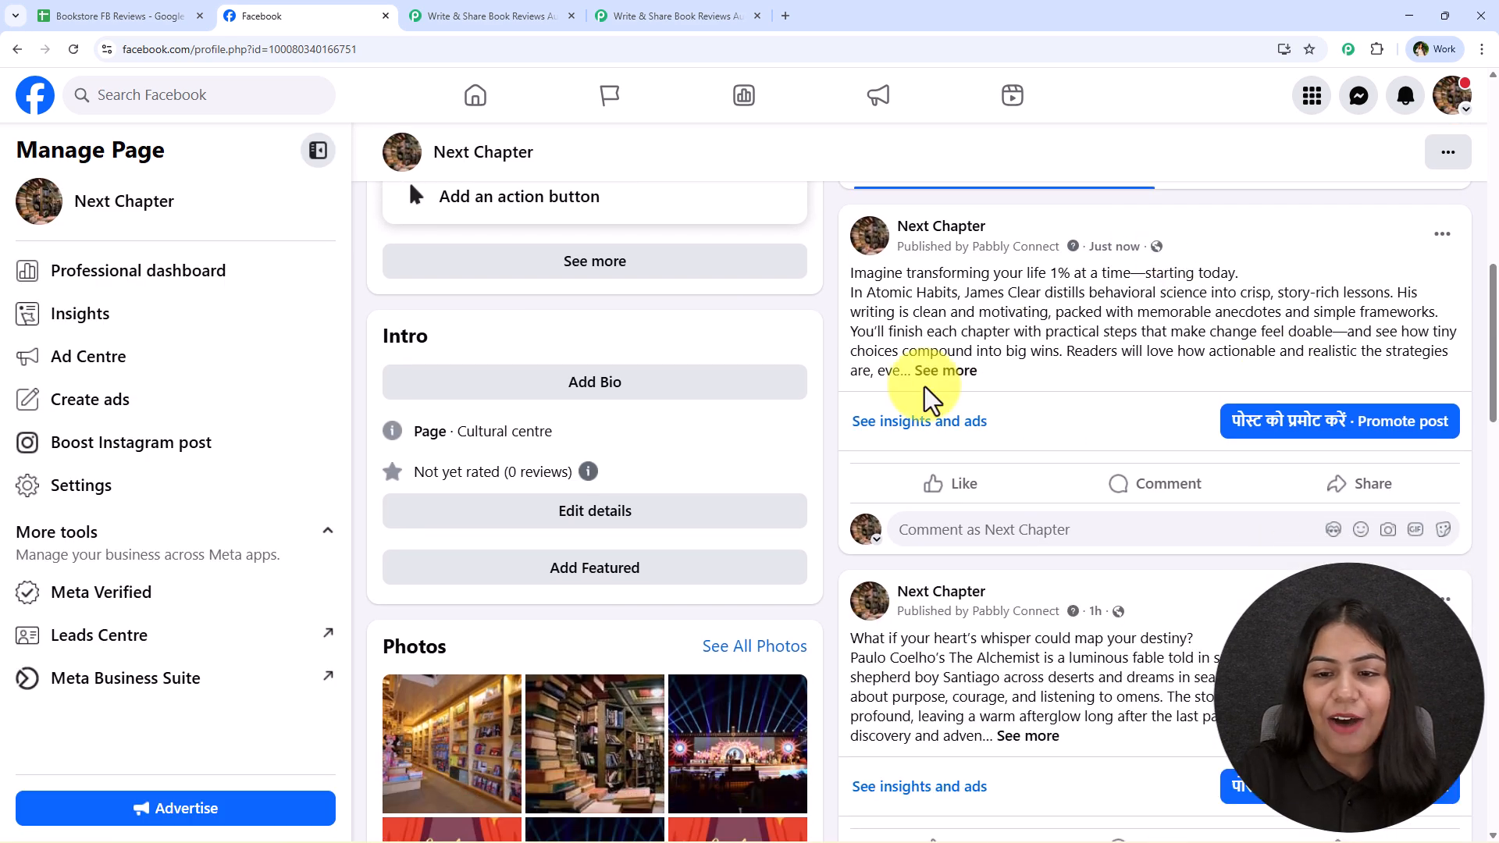
left_click(954, 371)
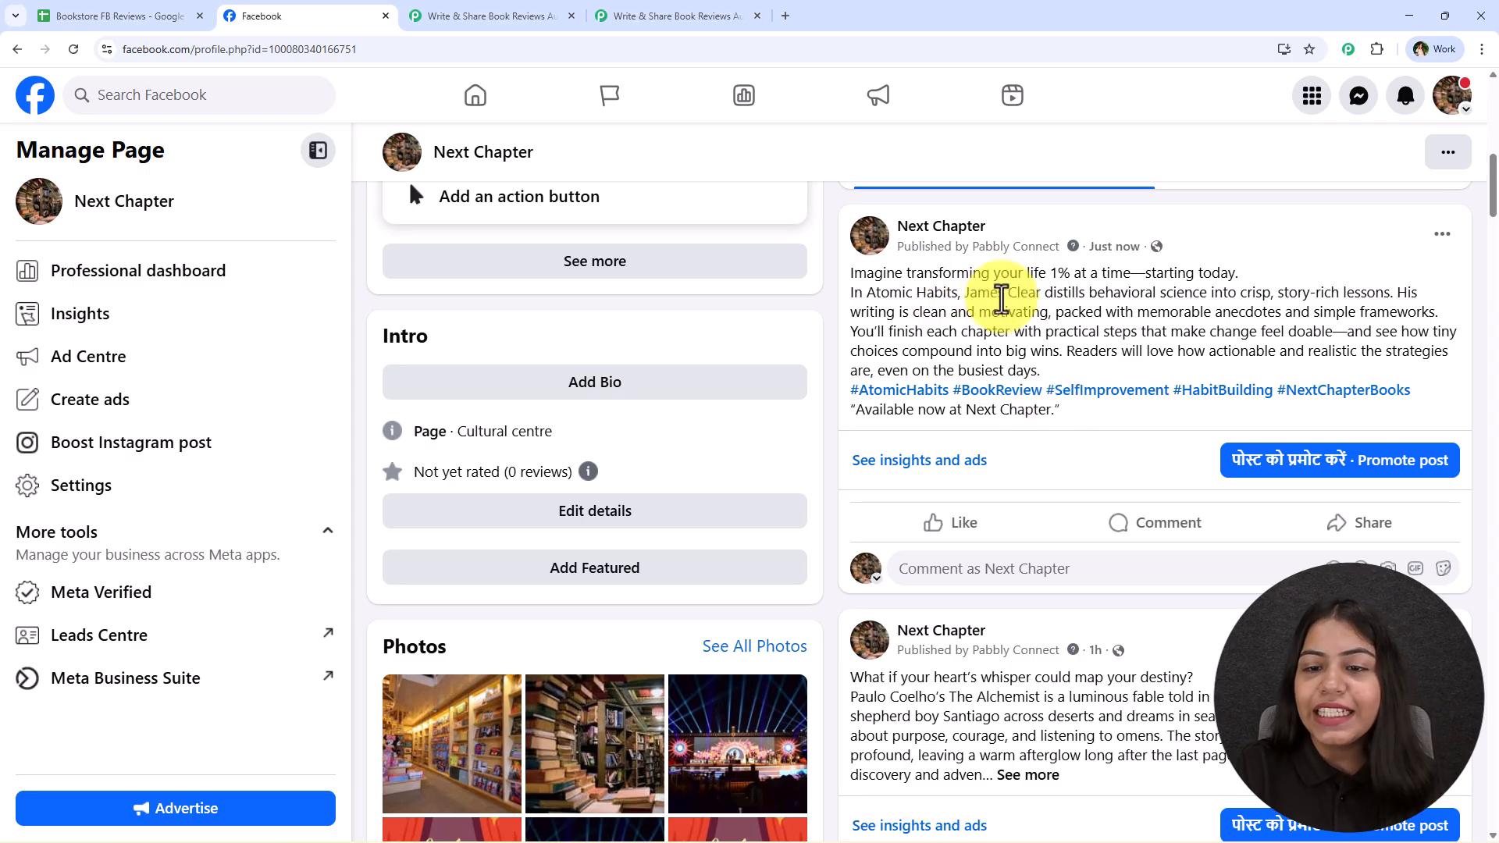
Compare the Atomic Habits row in the sheet with the finished Pabbly Connect workflow and the published Facebook post
left_click(134, 14)
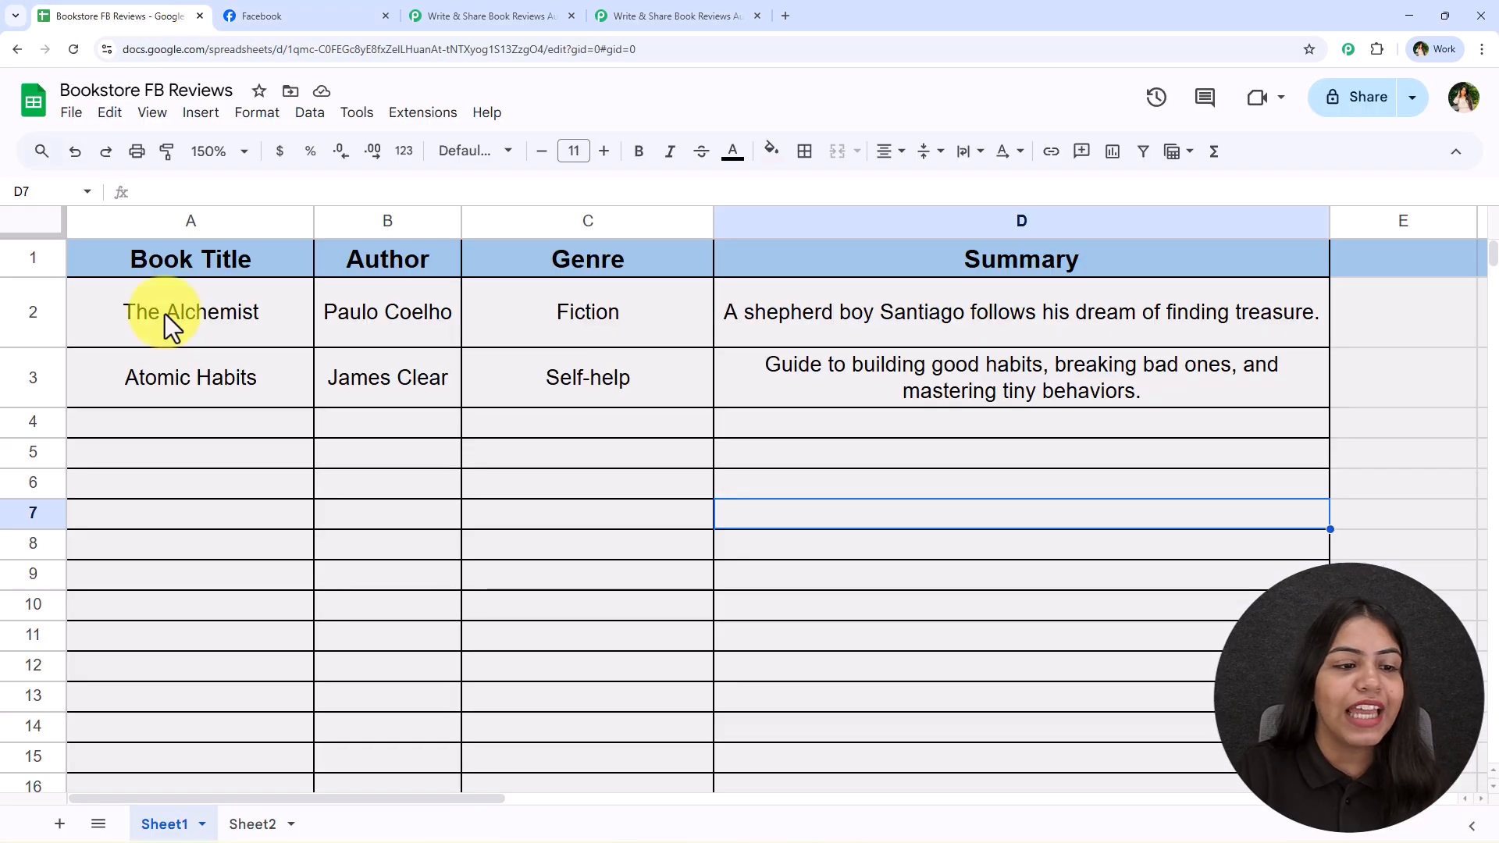
left_click_drag(167, 375, 896, 401)
left_click(669, 515)
left_click(472, 14)
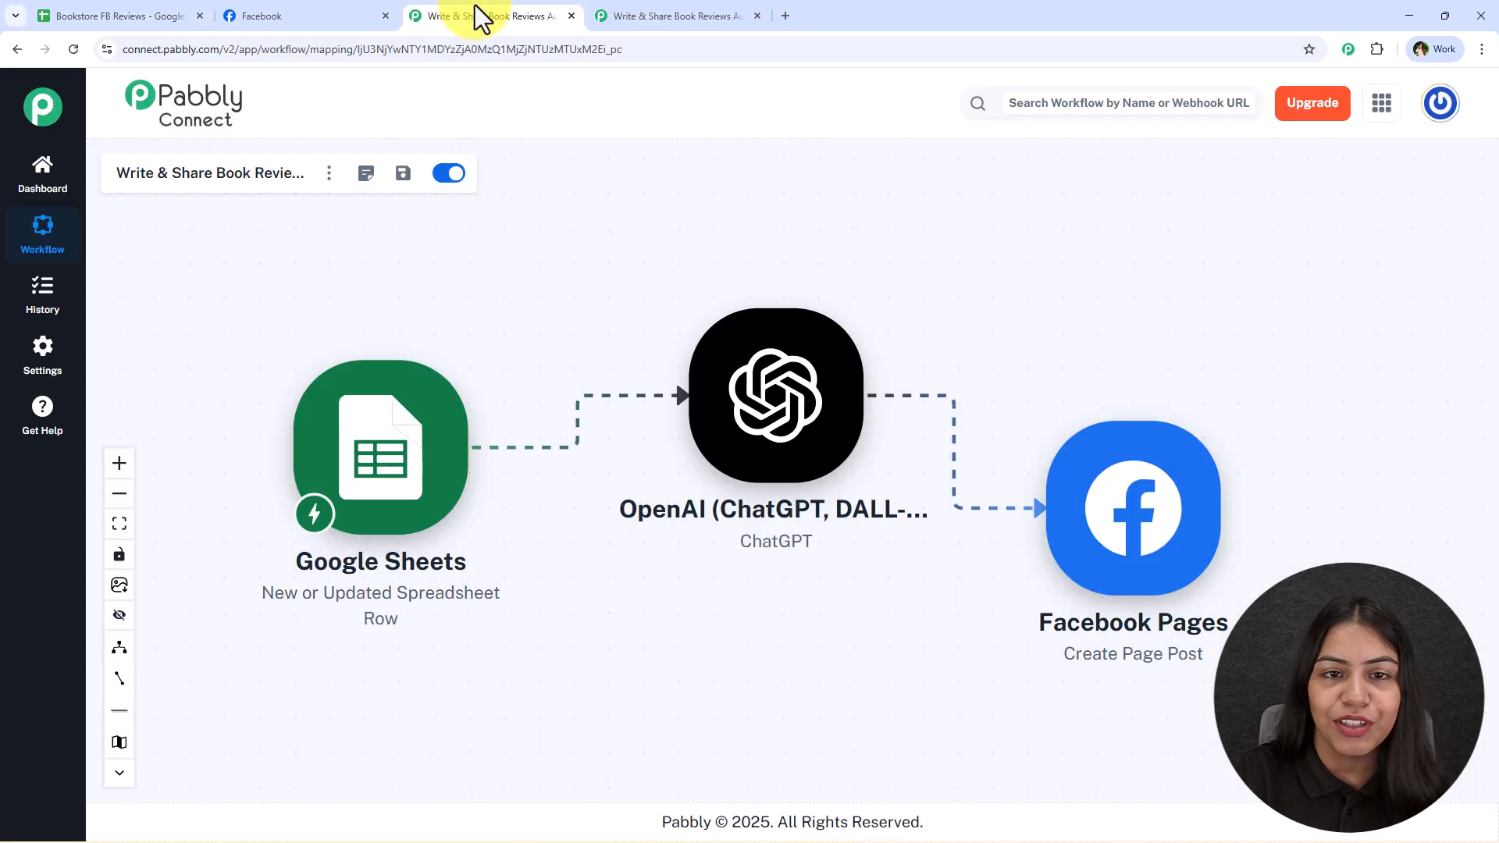
left_click(261, 14)
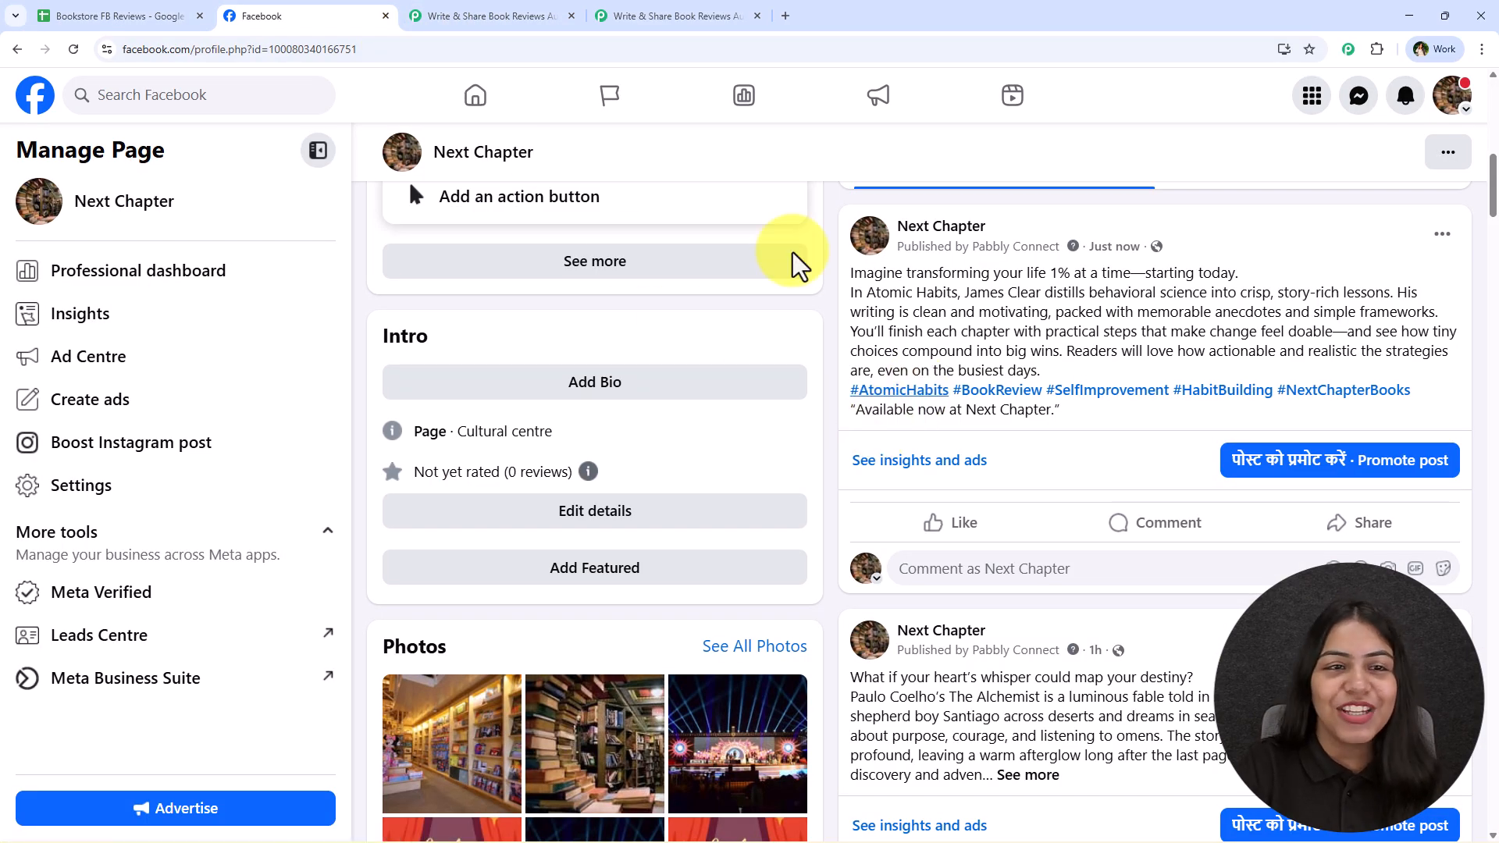
left_click(454, 13)
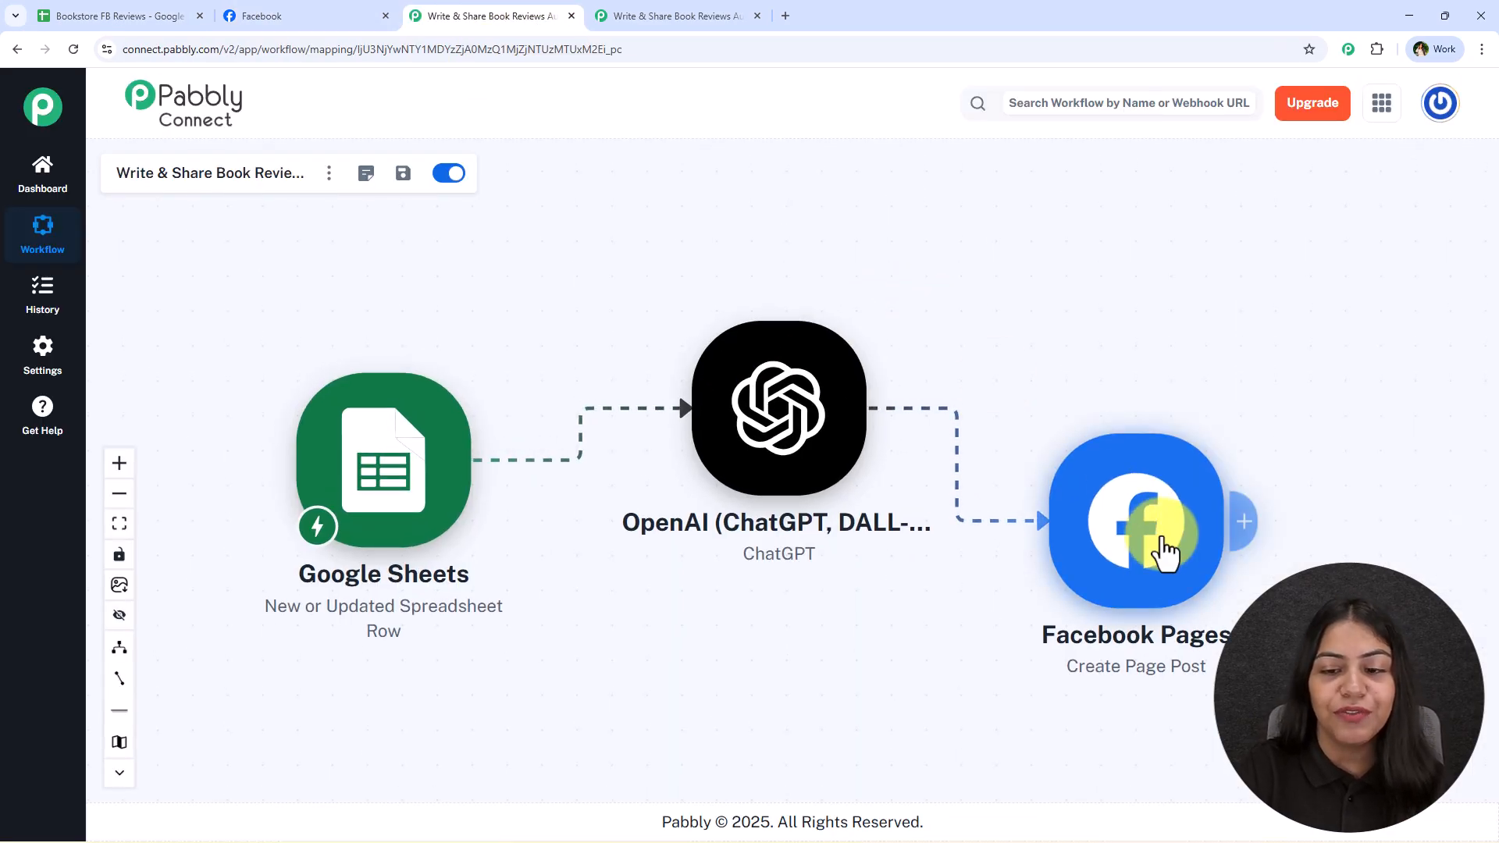
left_click_drag(1160, 544, 1240, 525)
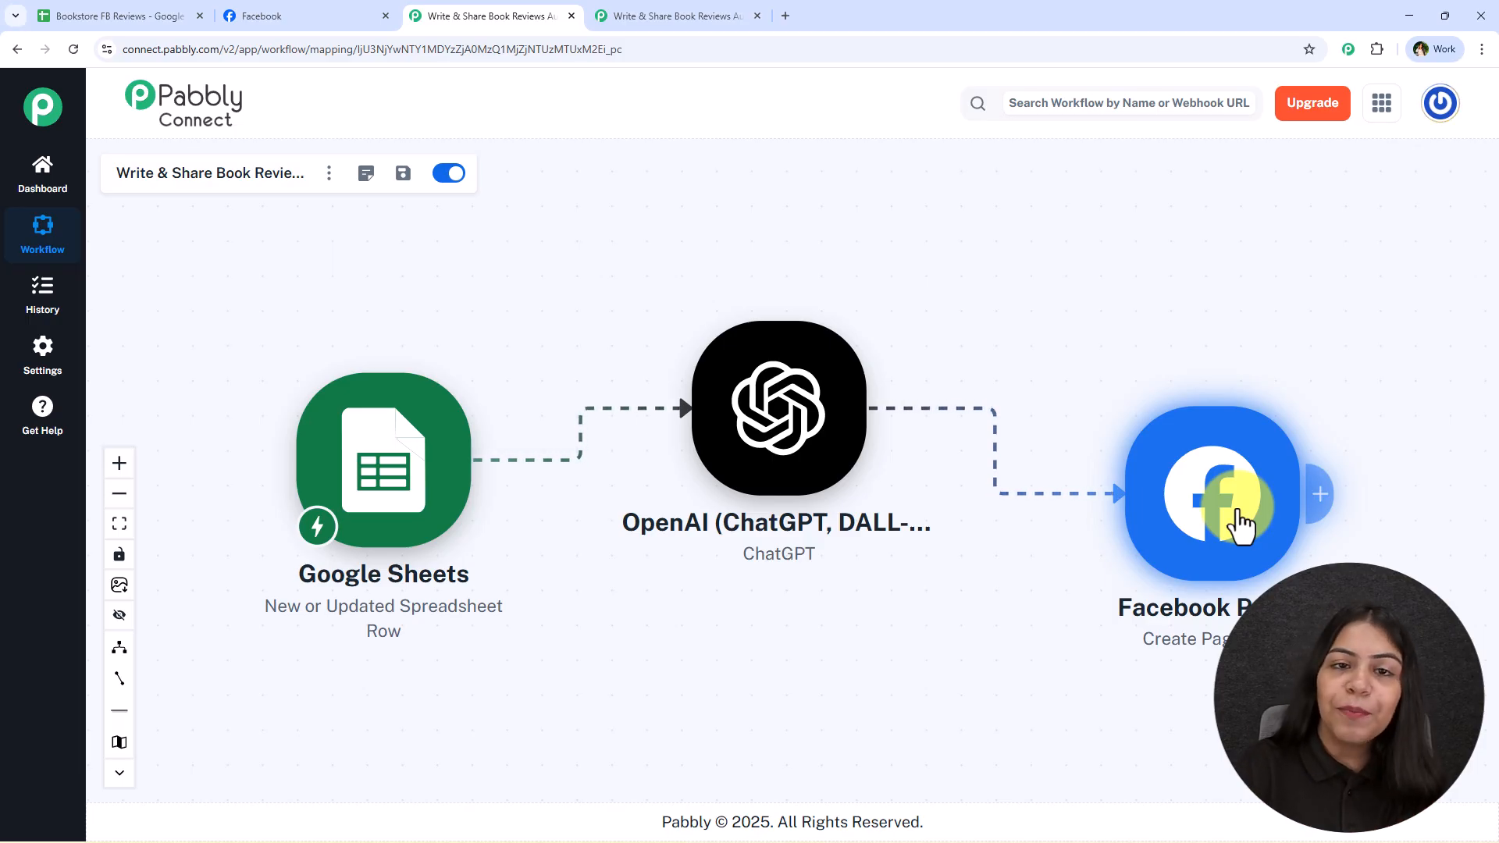
left_click(356, 16)
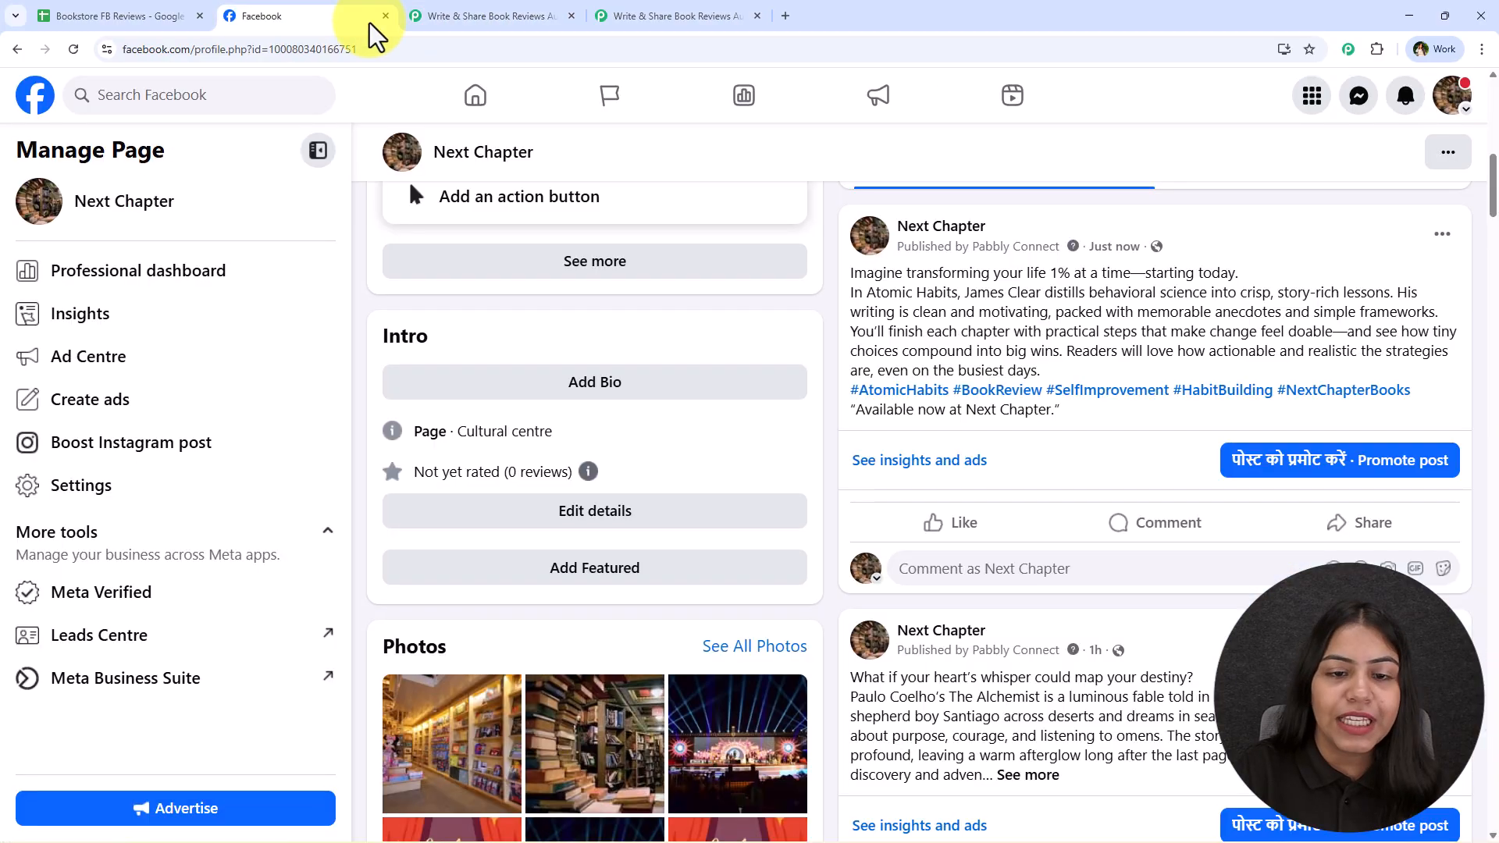
left_click(469, 14)
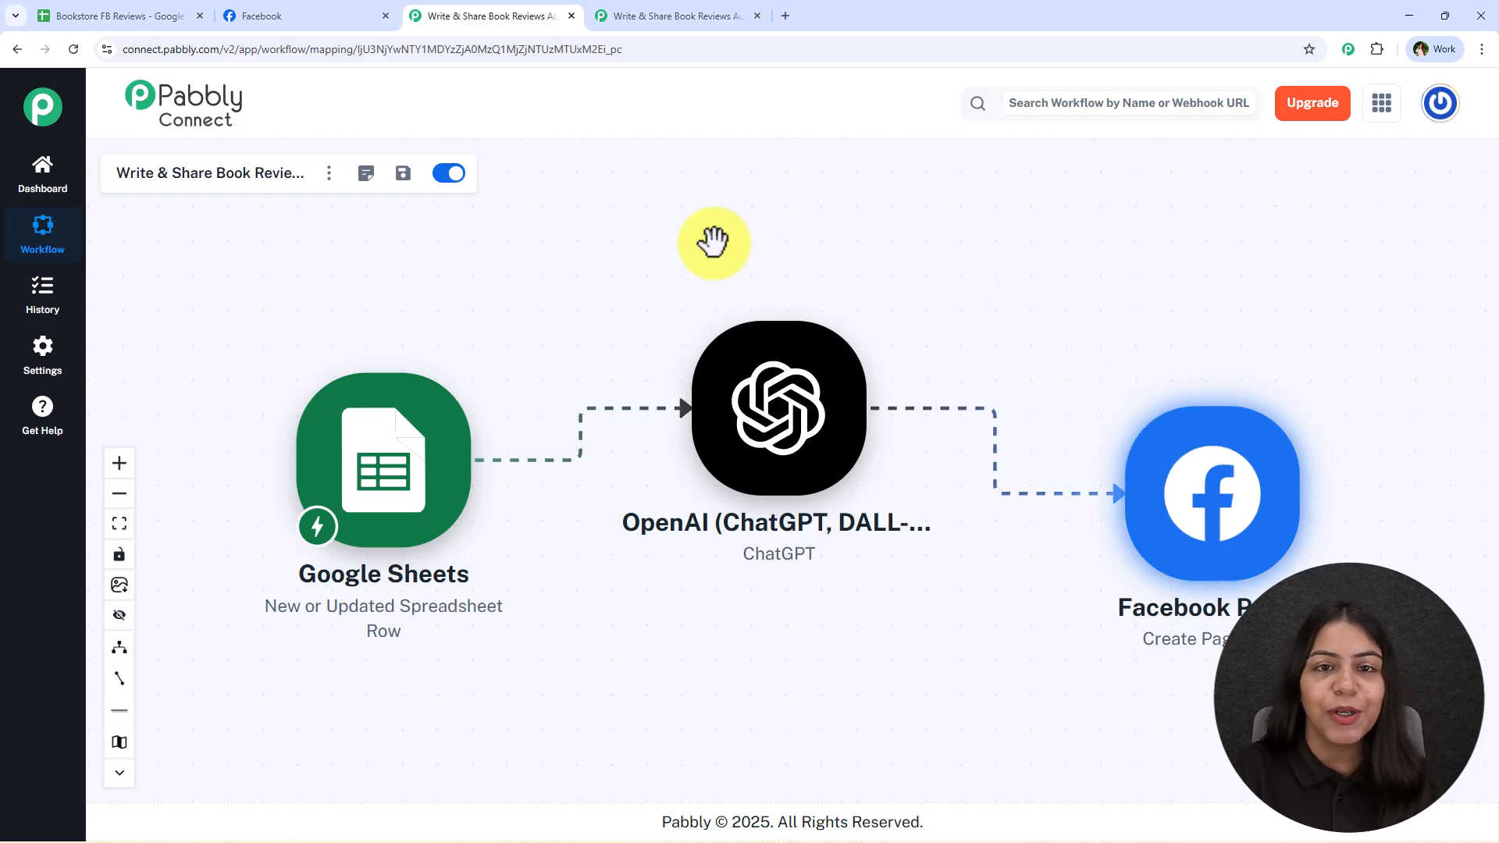
In the empty Pabbly Connect workflow, add Google Sheets as the trigger with the event New or Updated Spreadsheet Row
left_click(603, 14)
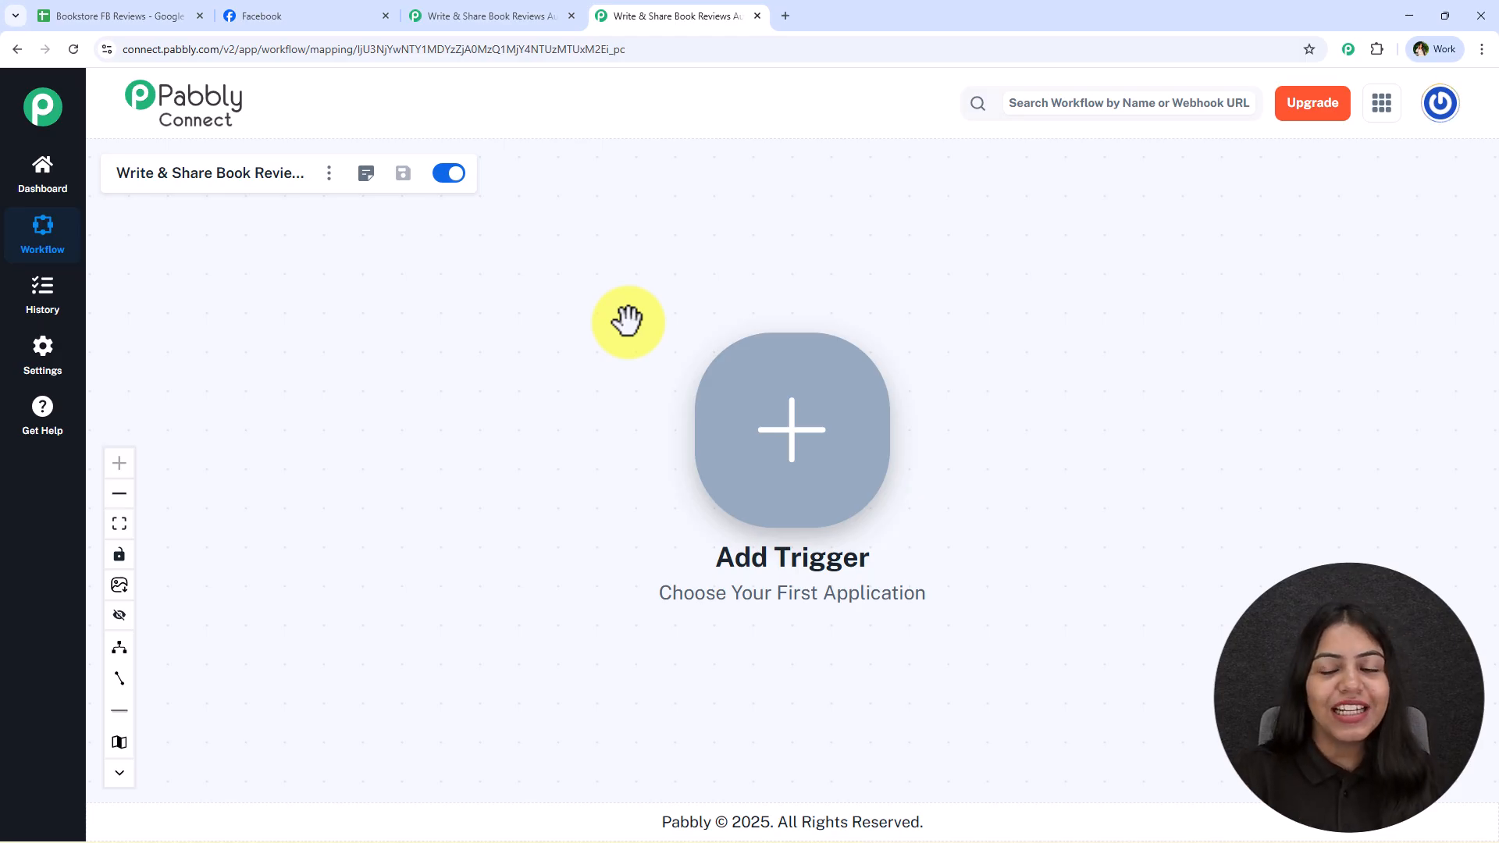
left_click_drag(1258, 544, 854, 544)
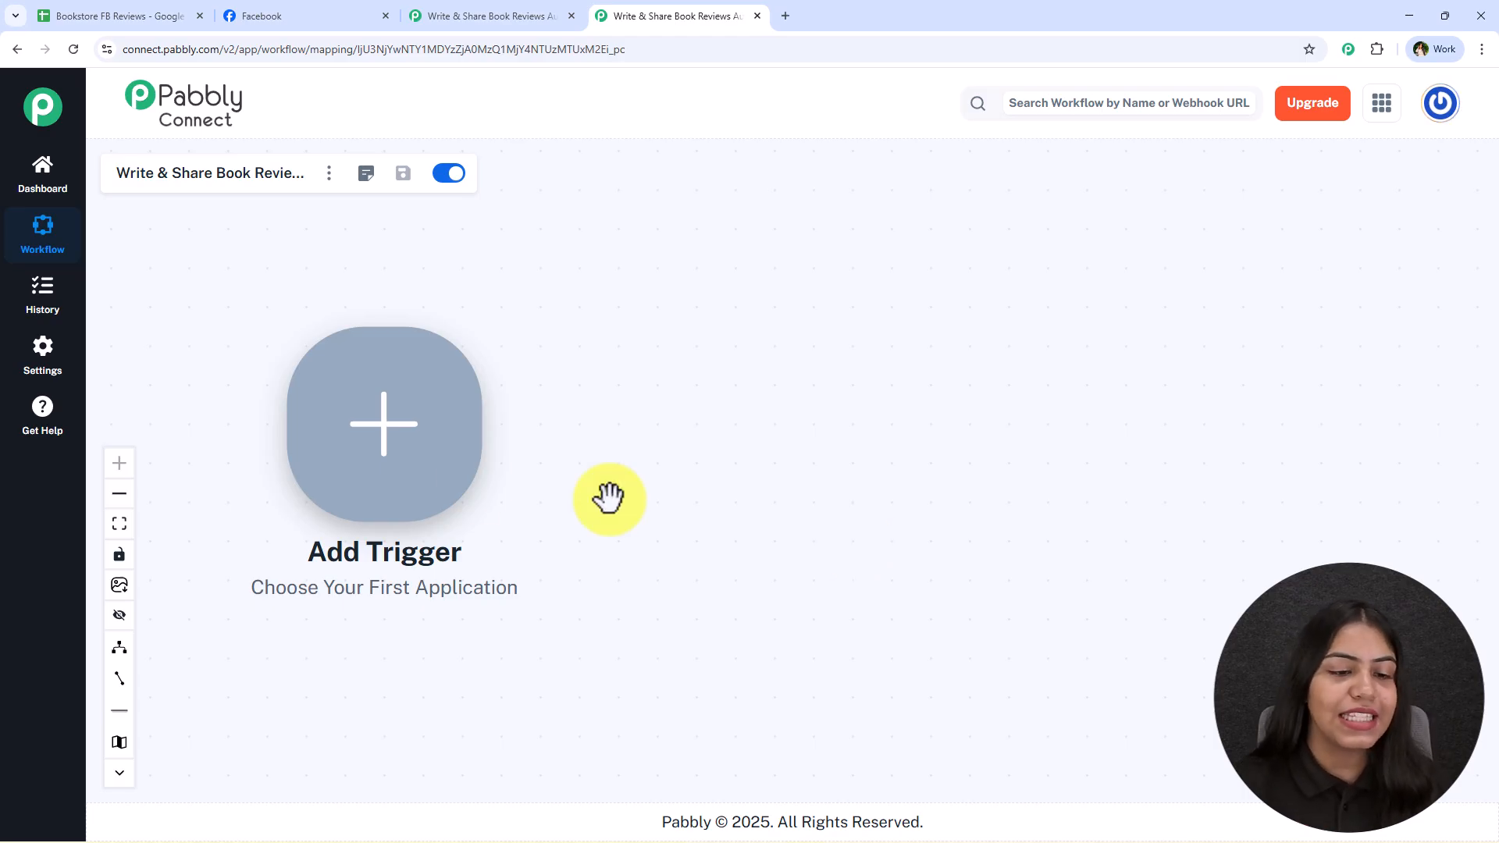
left_click(456, 447)
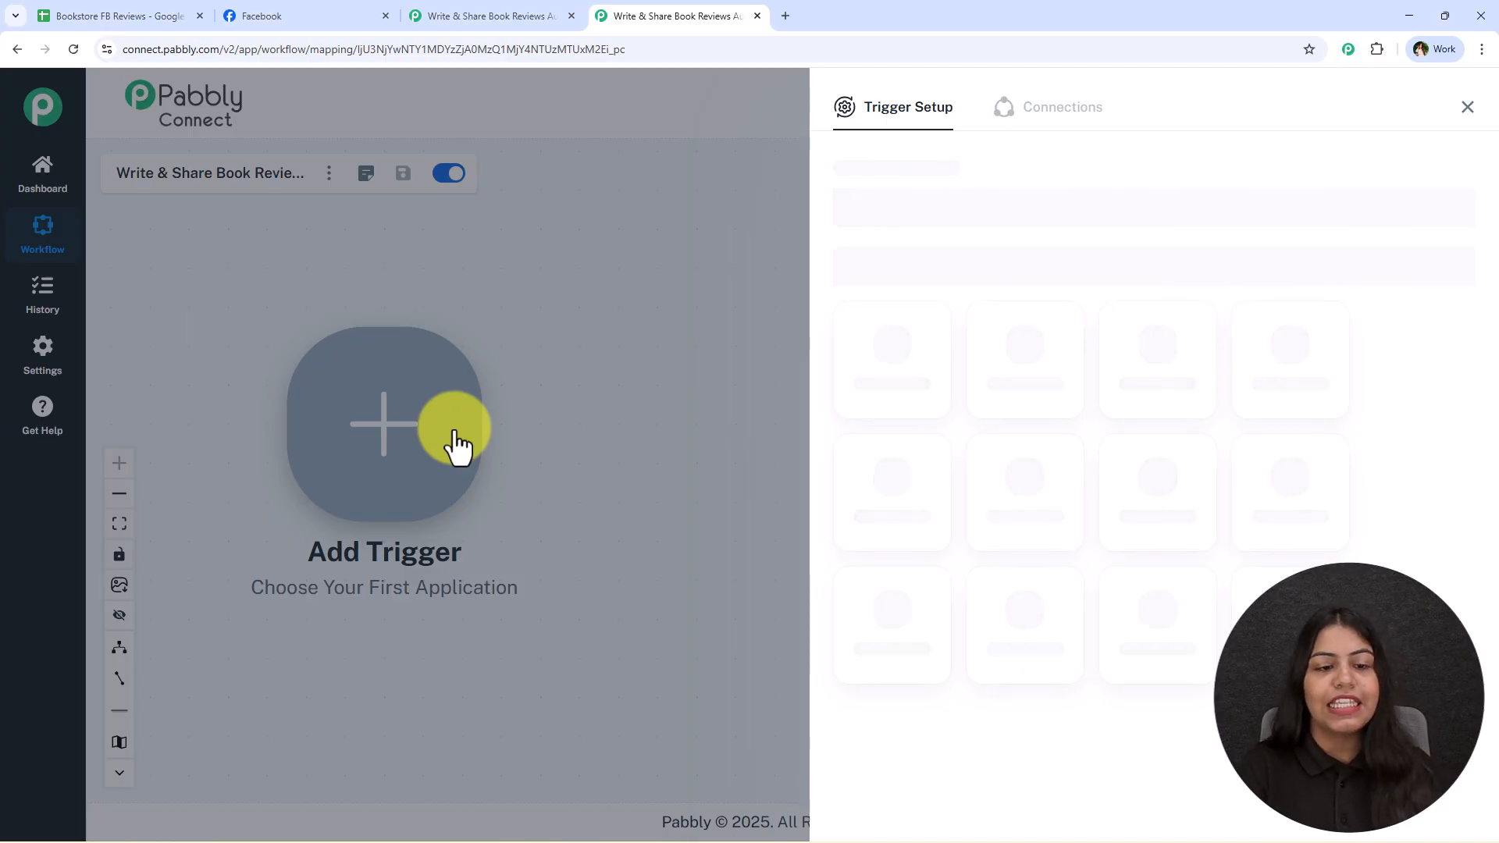
type("Sheets")
left_click(890, 353)
left_click(940, 311)
left_click(1090, 346)
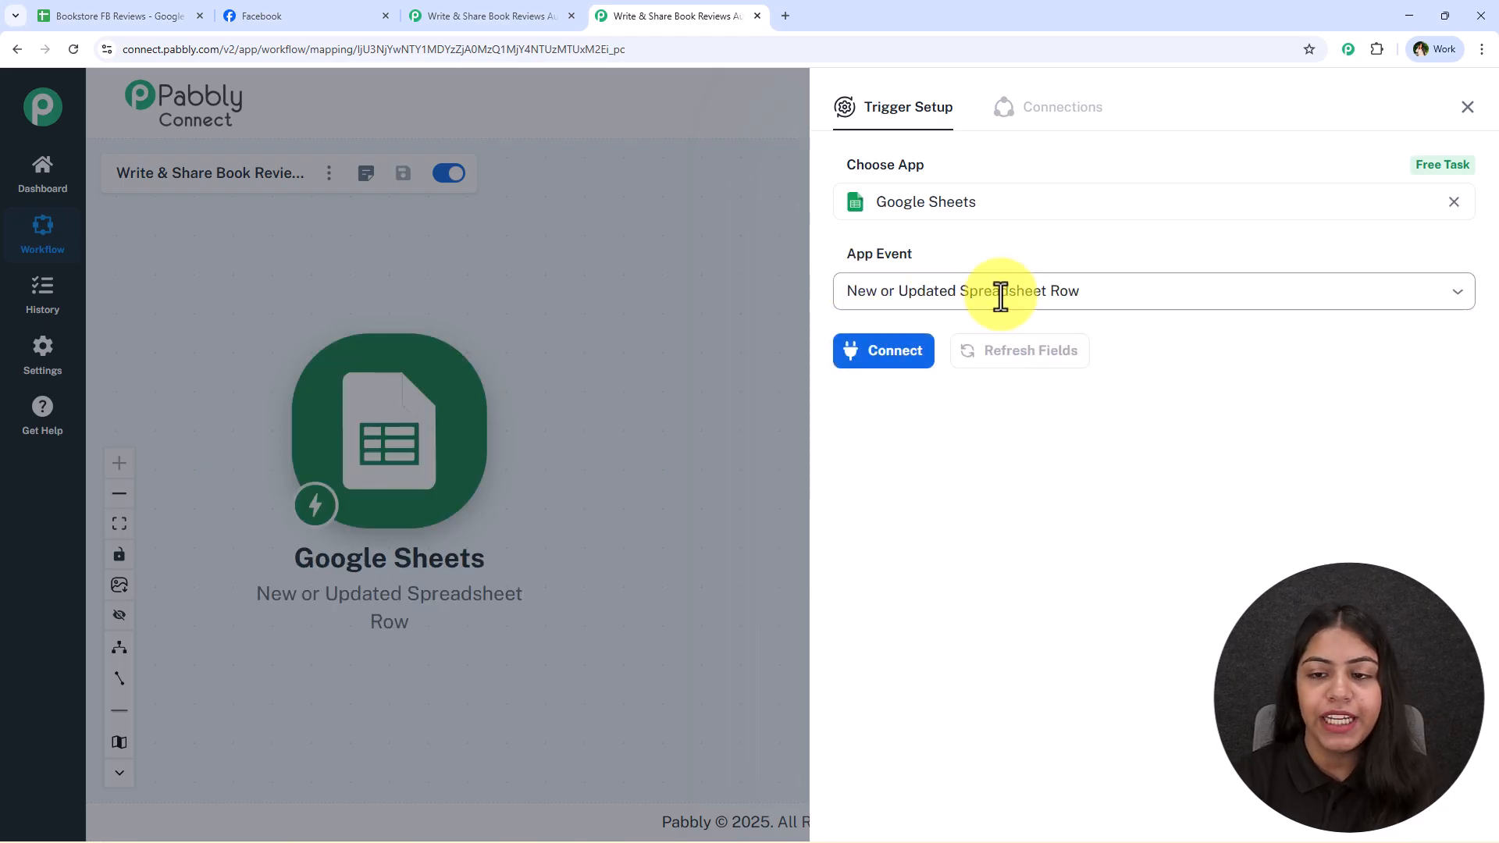
Connect the Google Sheets trigger and copy its webhook URL
left_click(859, 355)
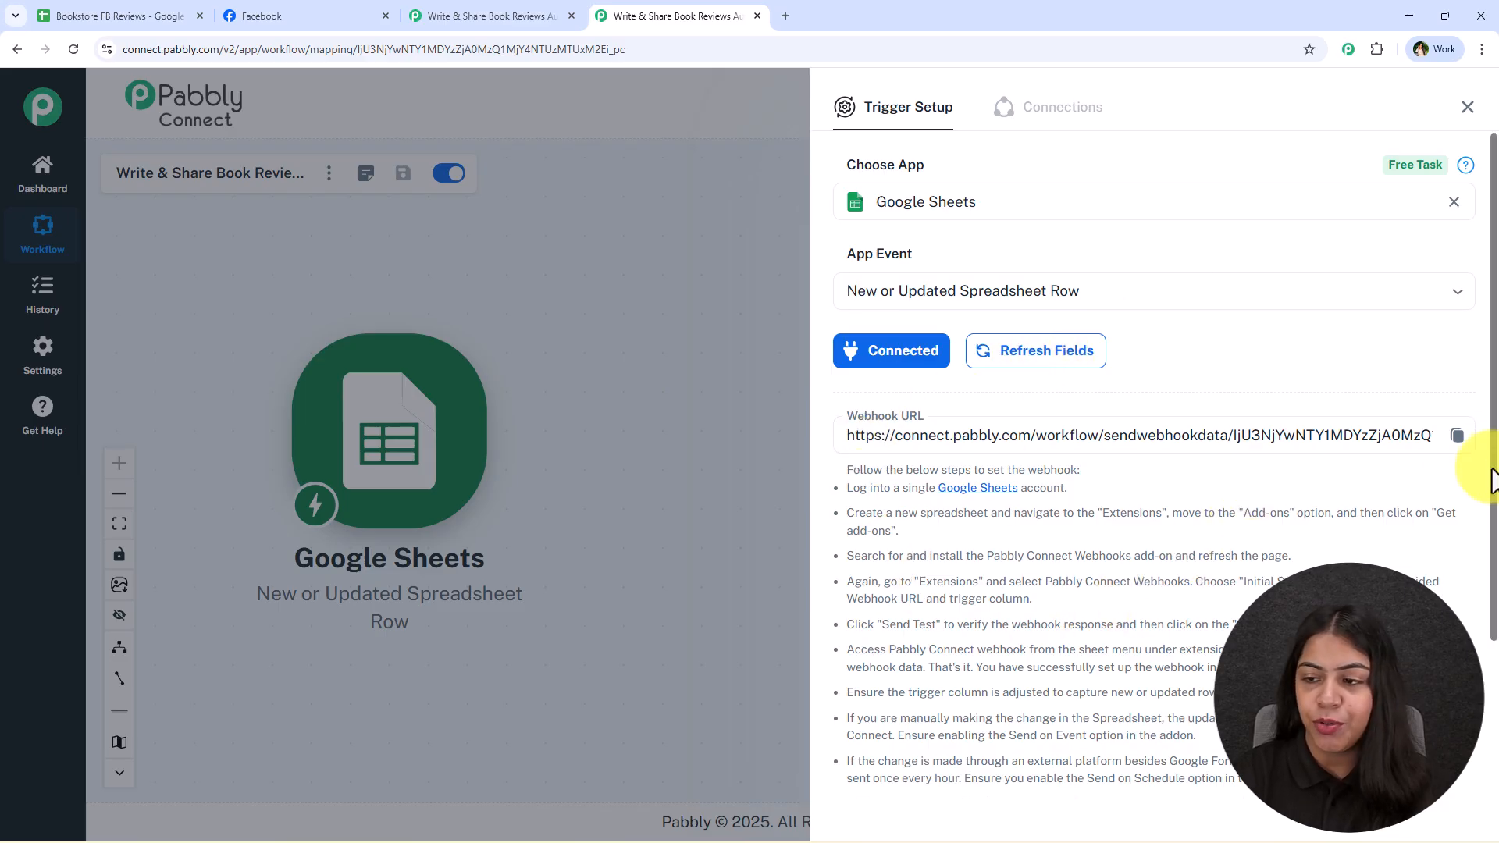
left_click(1456, 435)
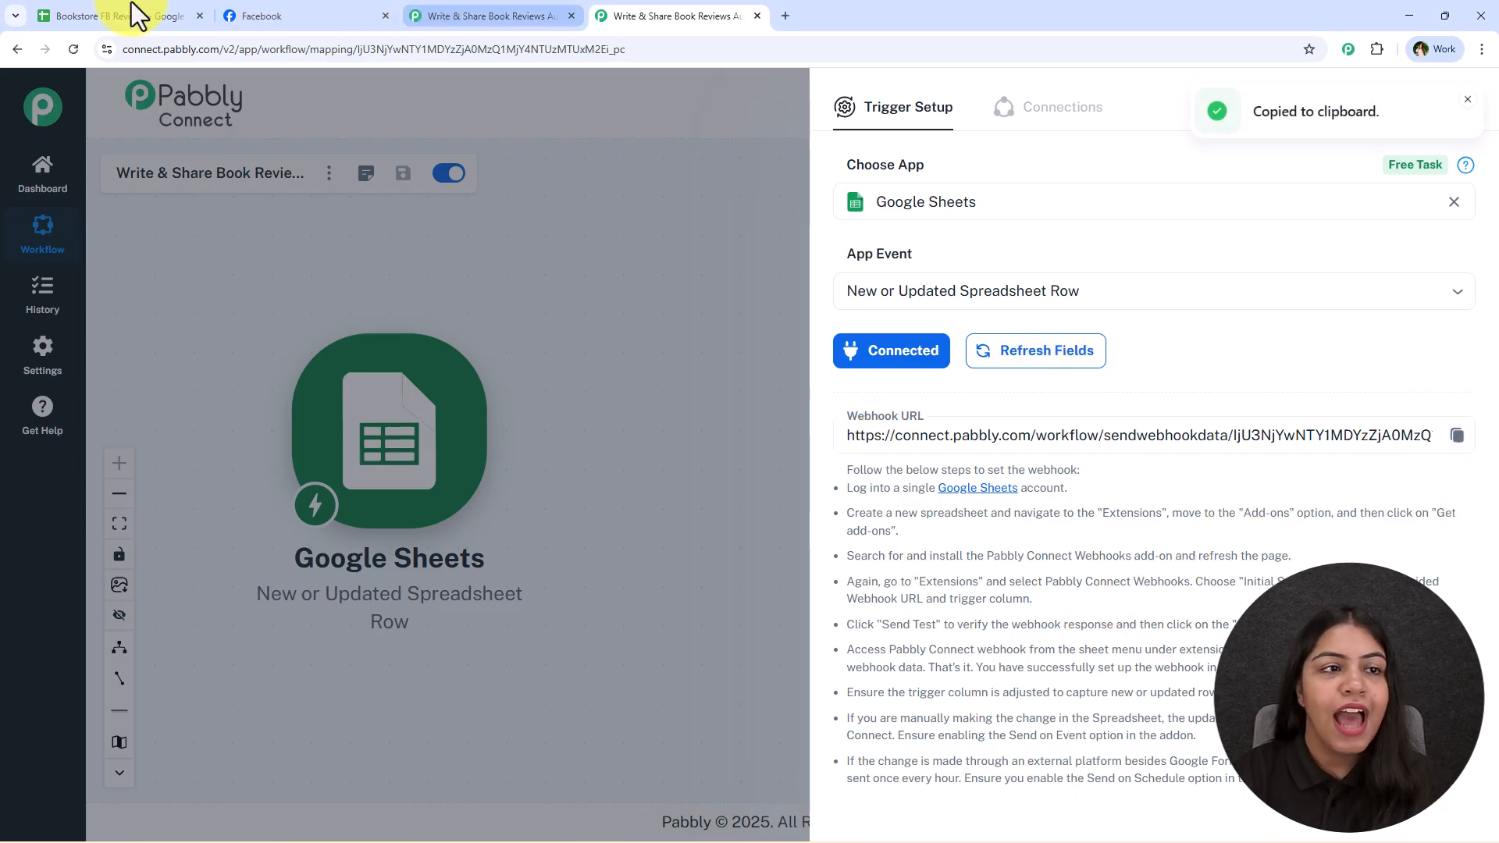
From the Bookstore FB Reviews spreadsheet, open the Google Workspace Marketplace for getting add-ons
left_click(100, 14)
left_click(441, 640)
left_click(429, 119)
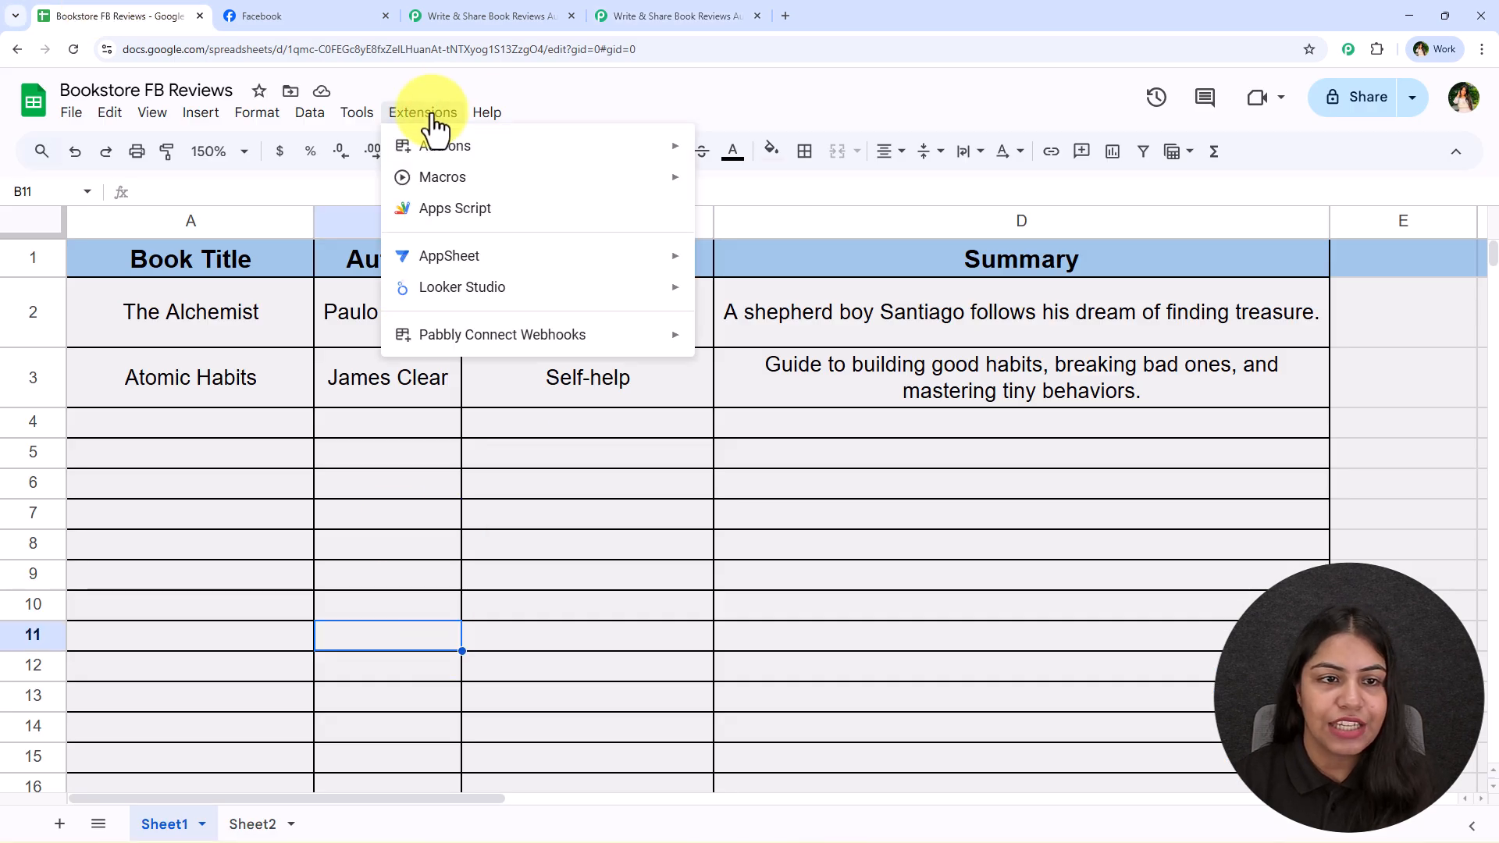
mouse_move(431, 146)
left_click(717, 159)
left_click(422, 113)
left_click(741, 156)
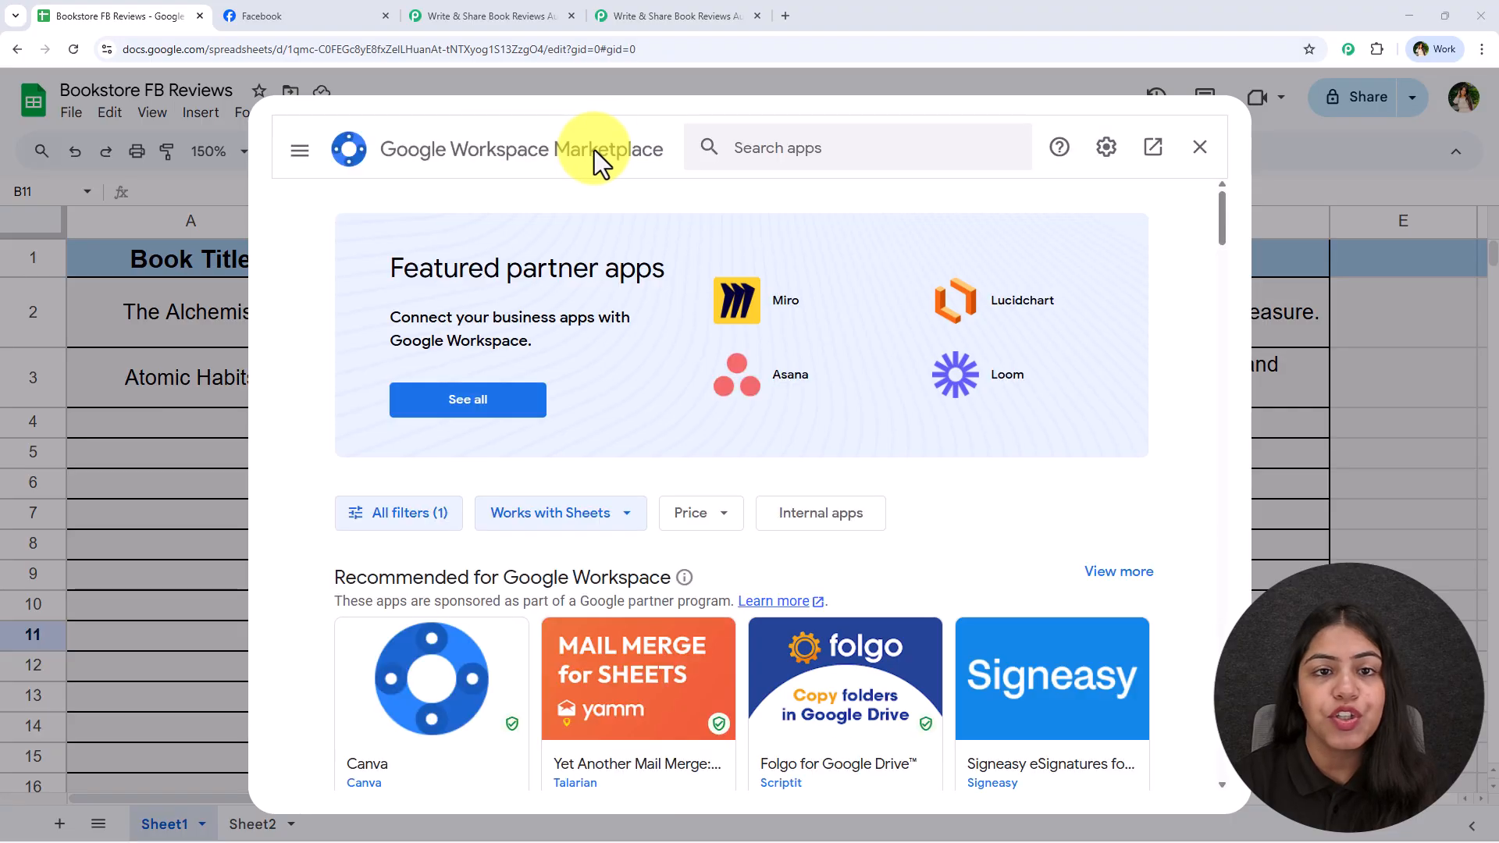
Search the marketplace for Pabbly Connect Webhooks, view the add-on's listing, and close the marketplace
left_click(807, 153)
type("P")
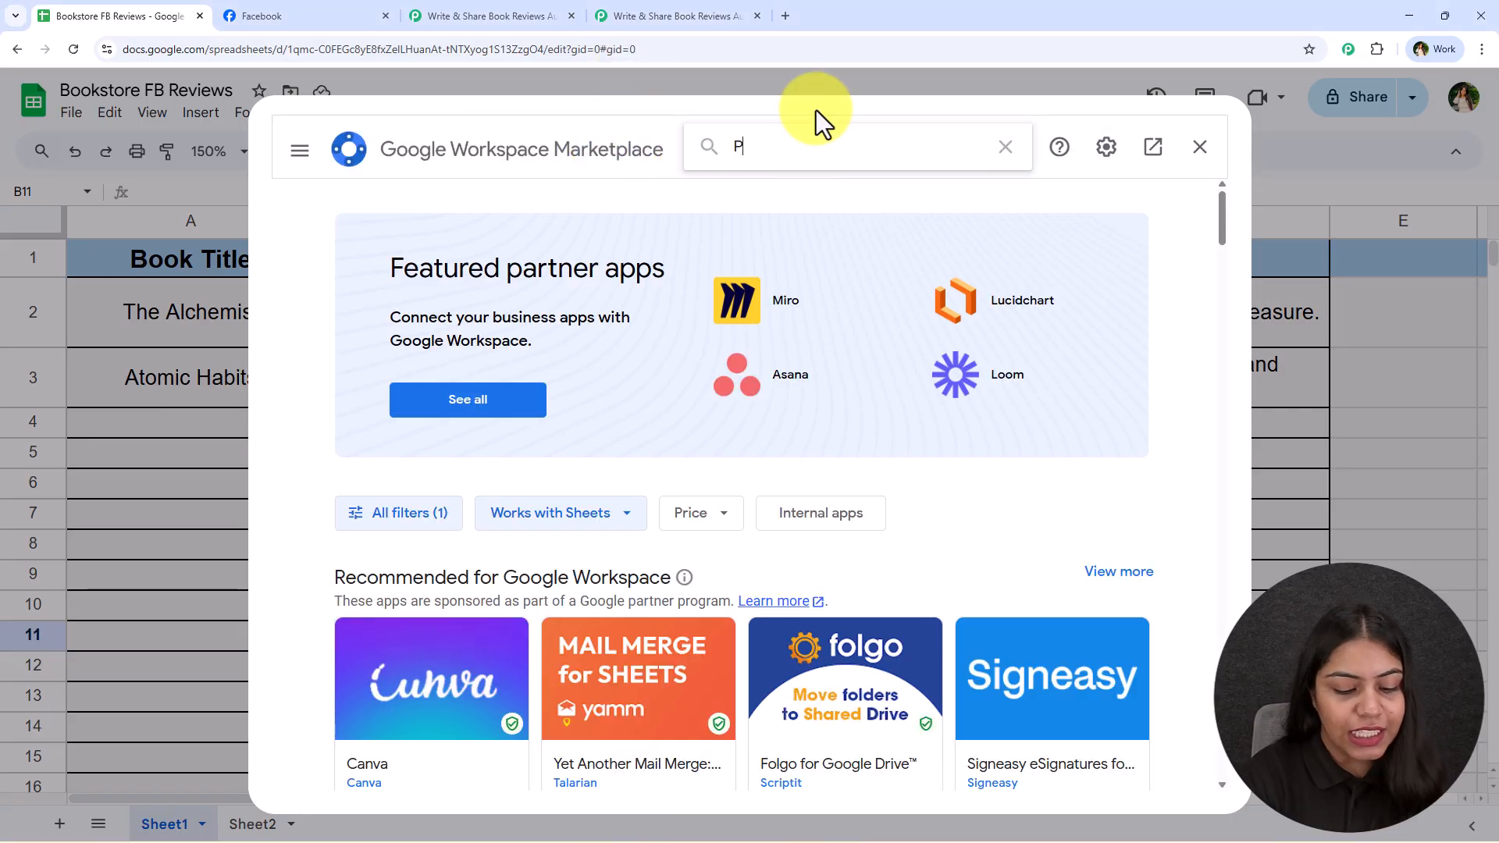
type("abbly")
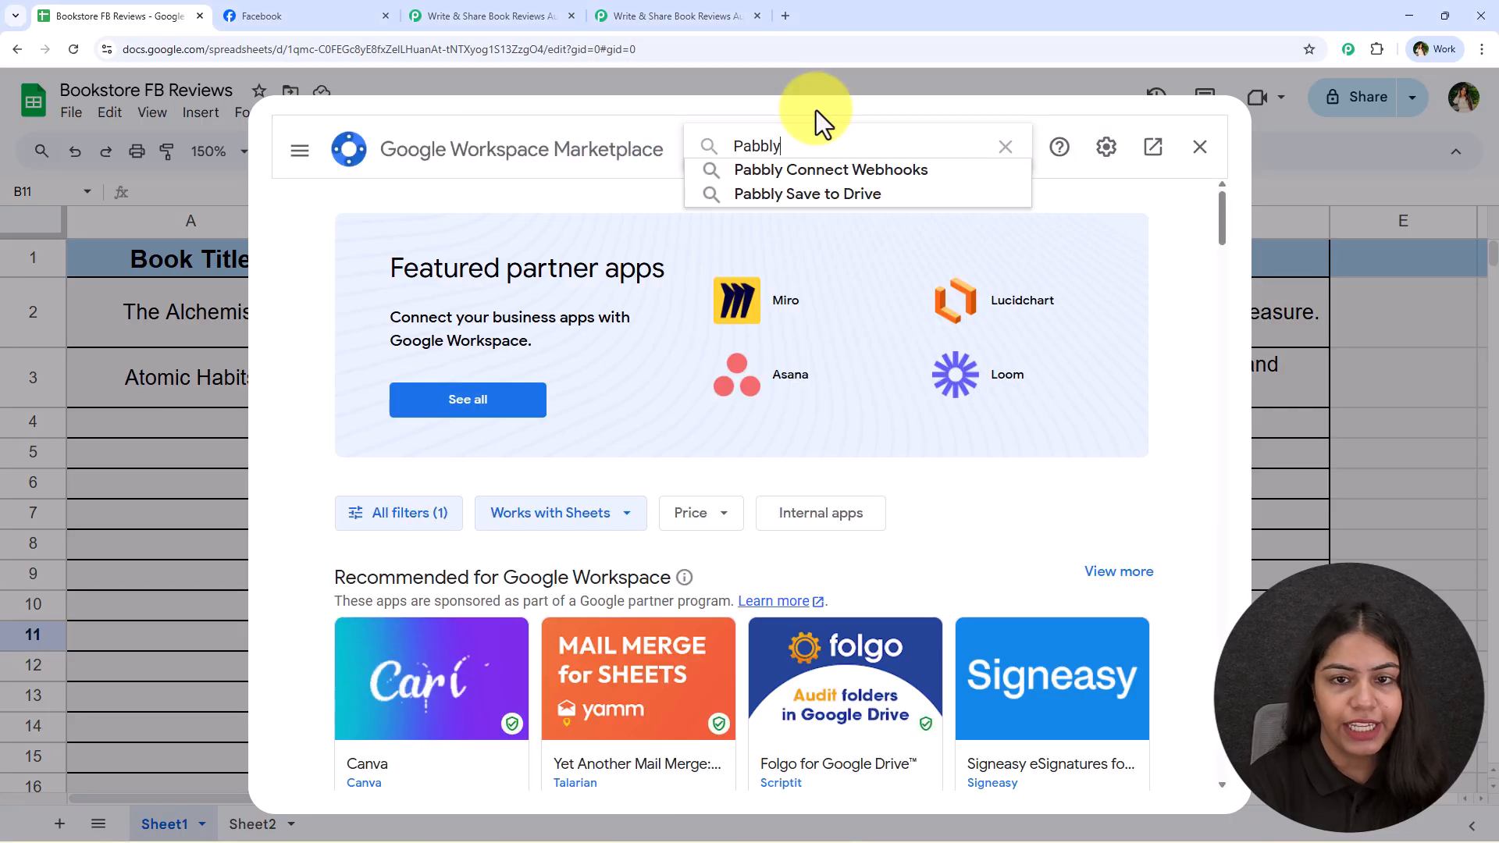
left_click(891, 170)
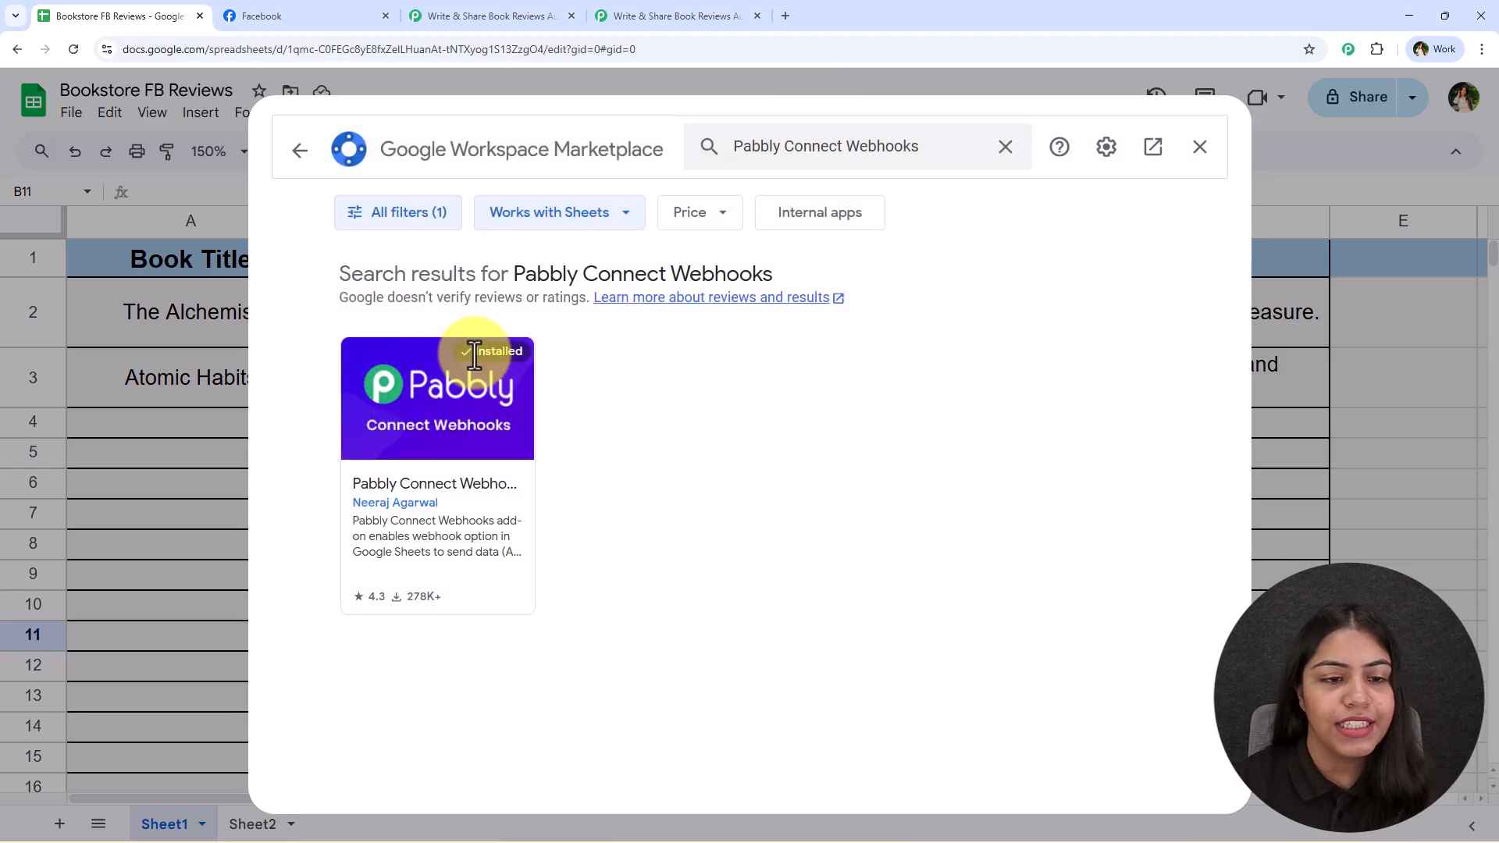
left_click_drag(472, 354, 545, 358)
left_click(461, 367)
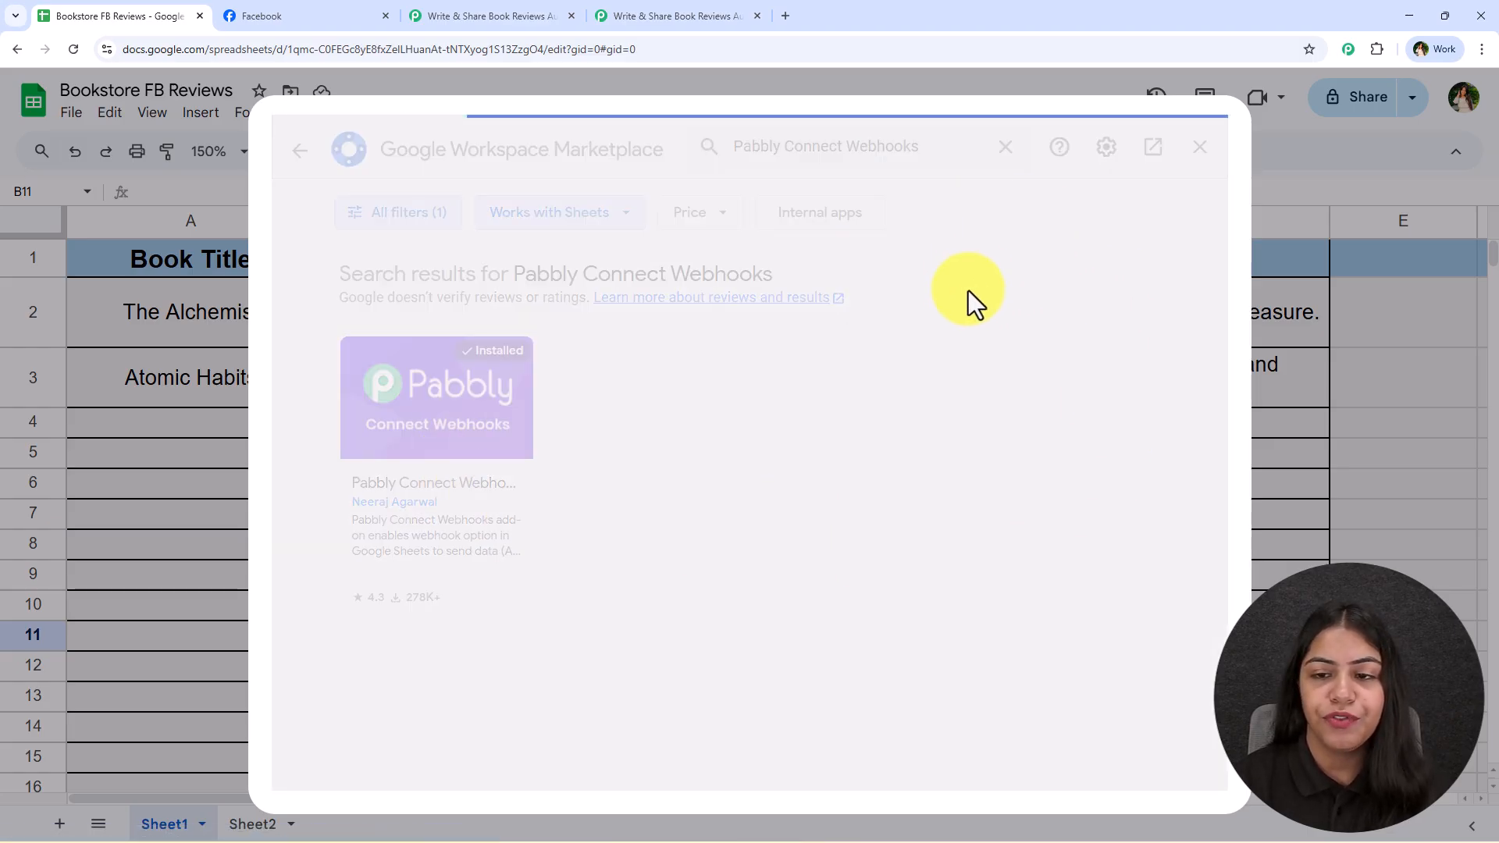
left_click(1198, 148)
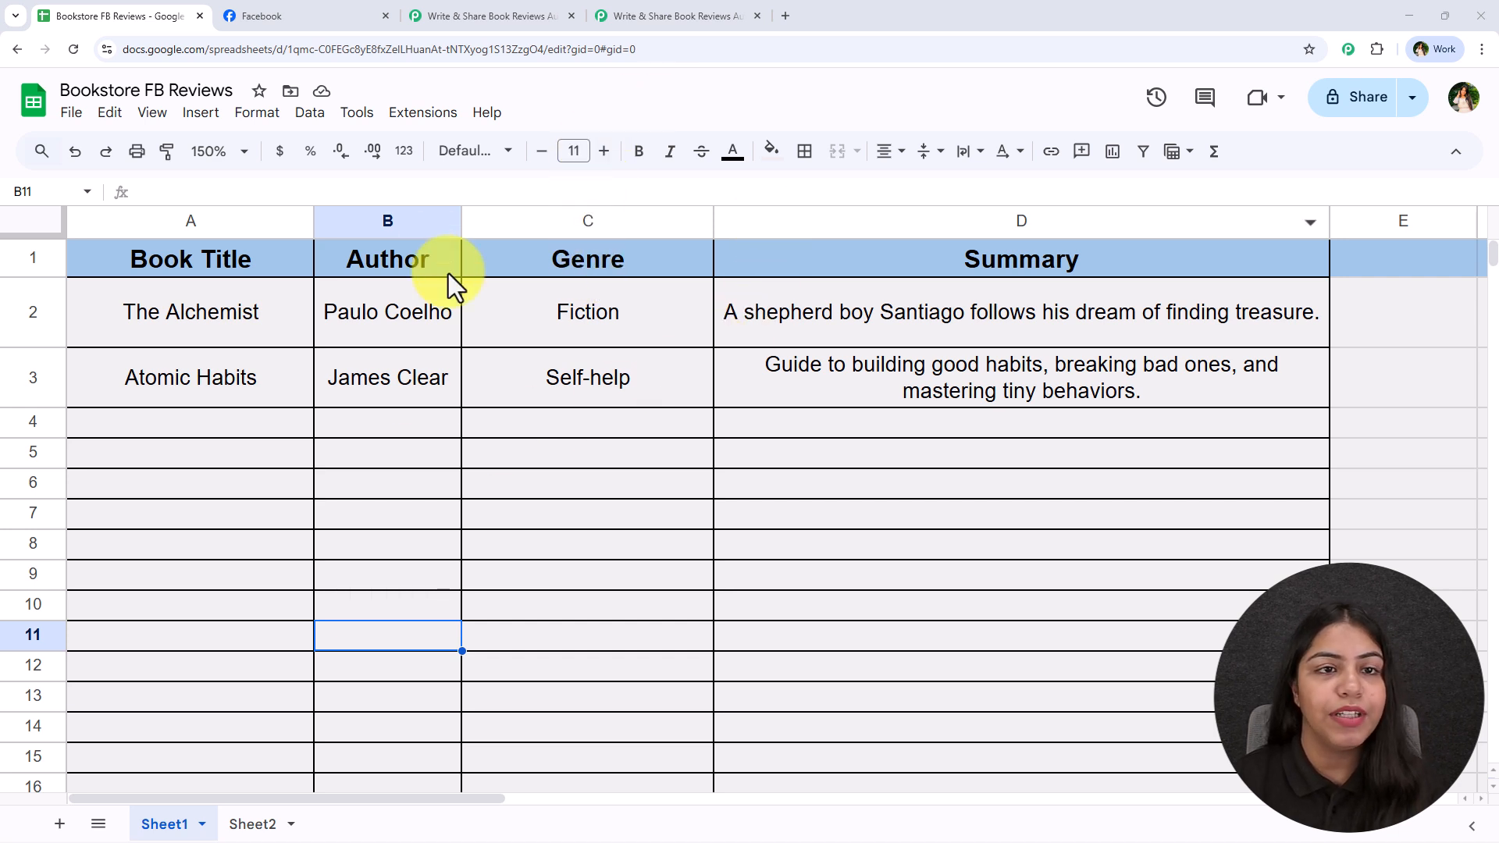
Open the Initial Setup of the Pabbly Connect Webhooks add-on in the Bookstore FB Reviews spreadsheet
left_click(429, 117)
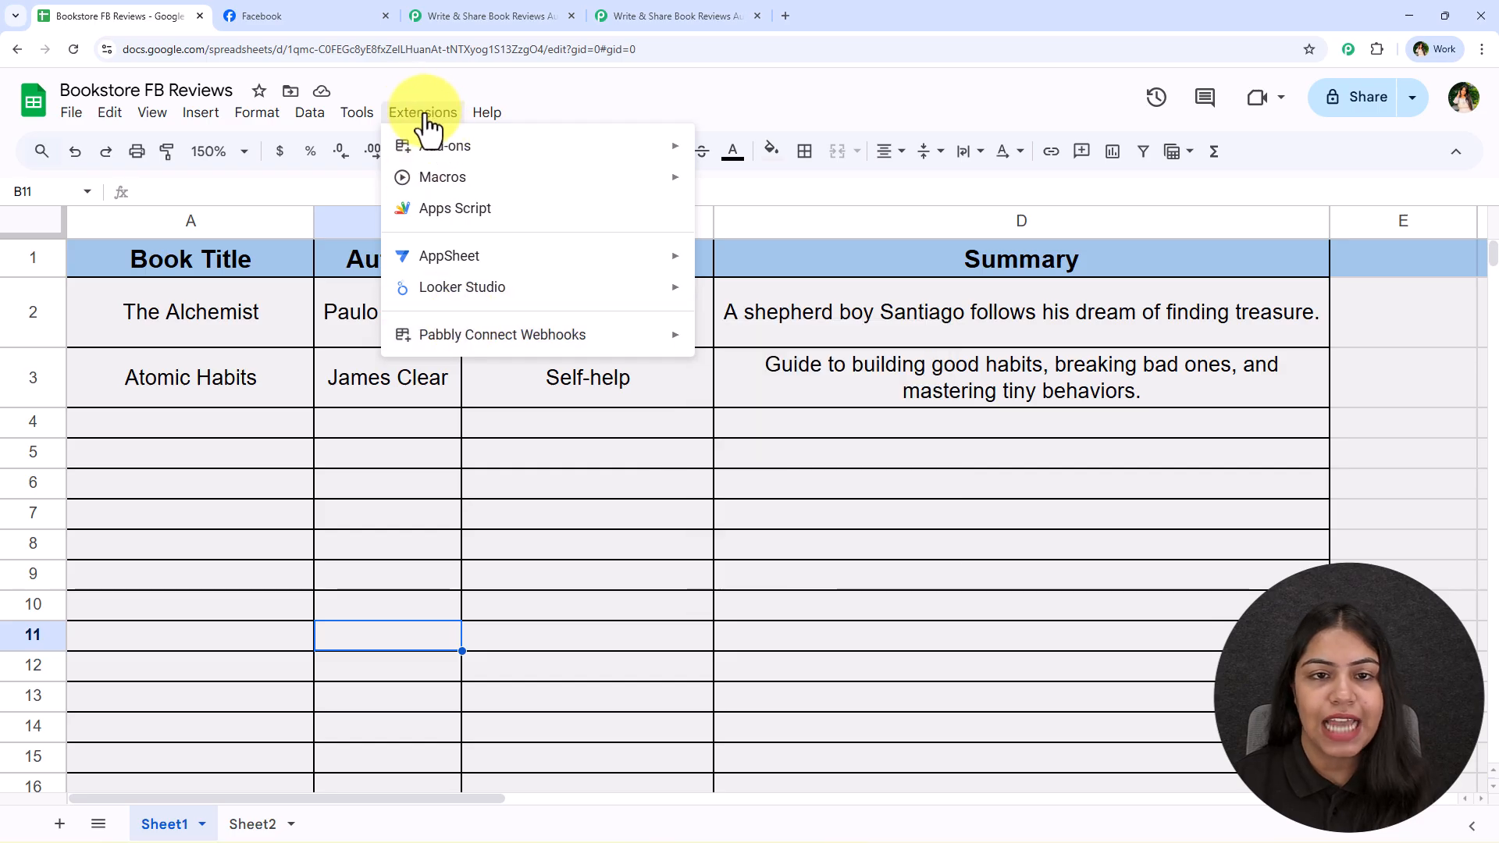
mouse_move(679, 335)
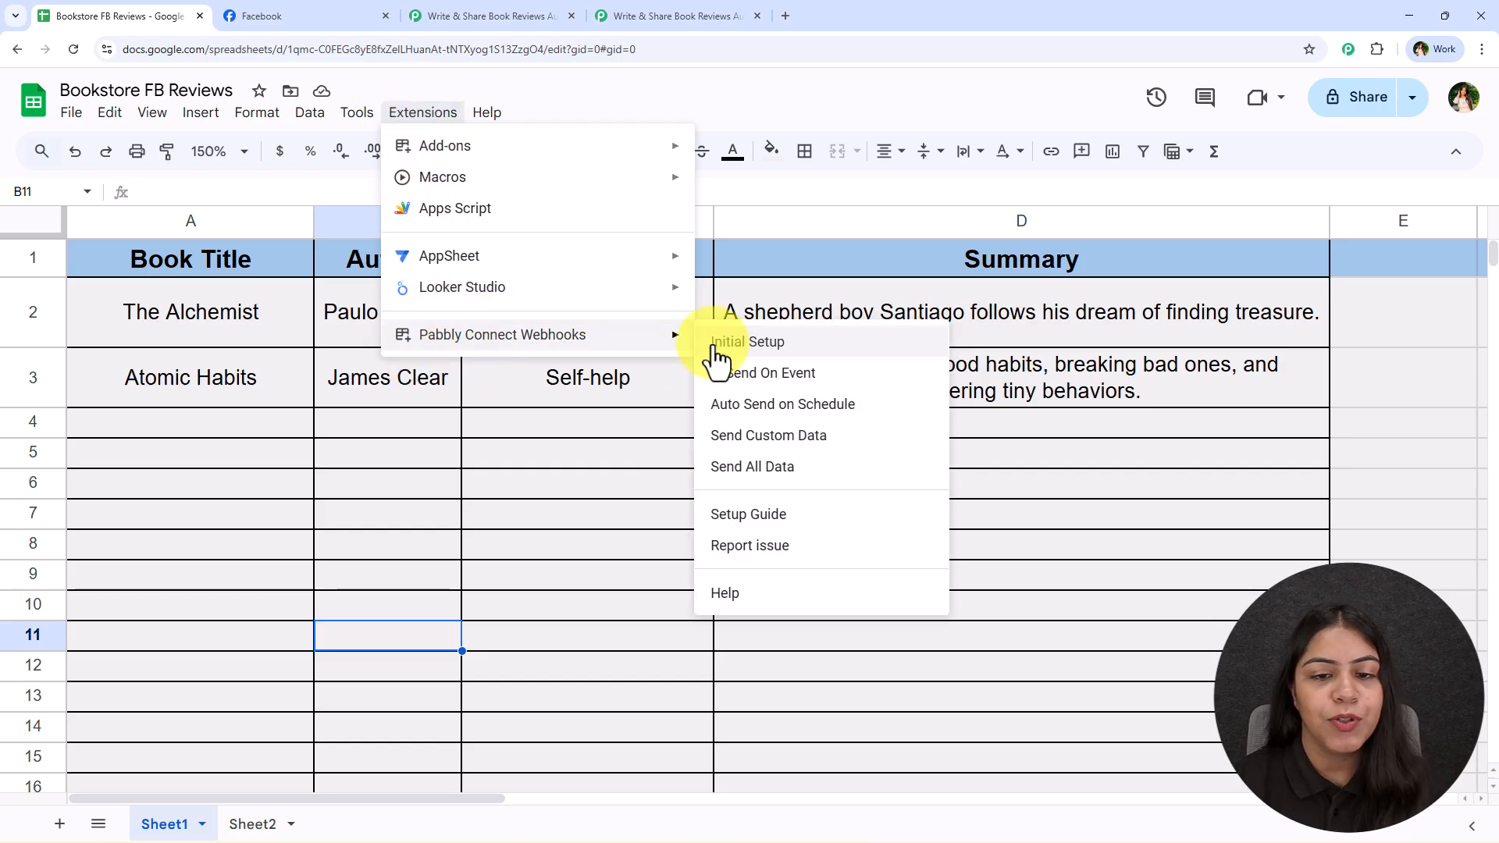
left_click(715, 351)
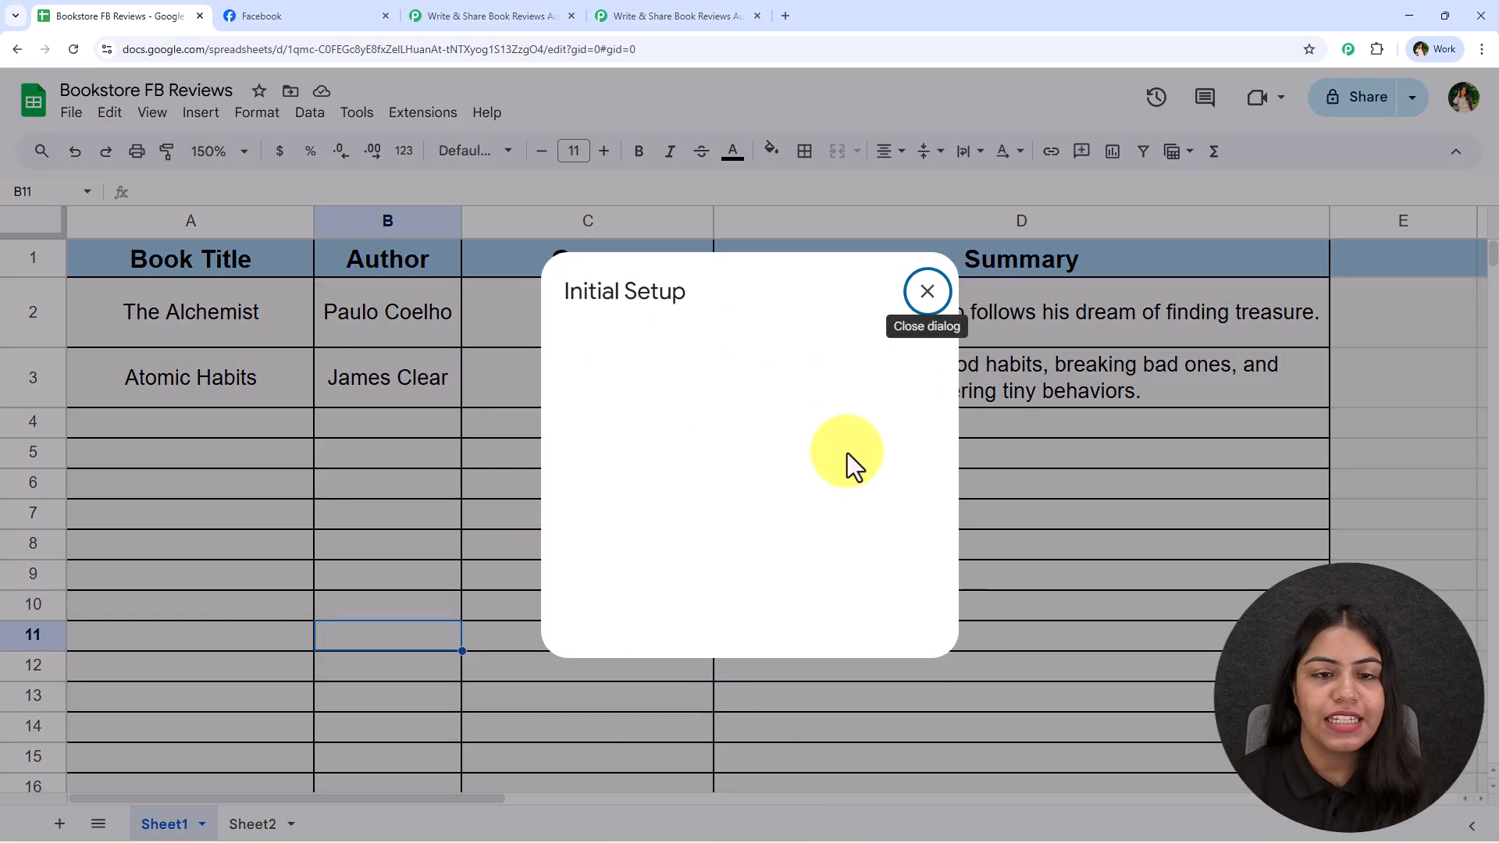
left_click_drag(636, 429, 532, 406)
left_click(629, 492)
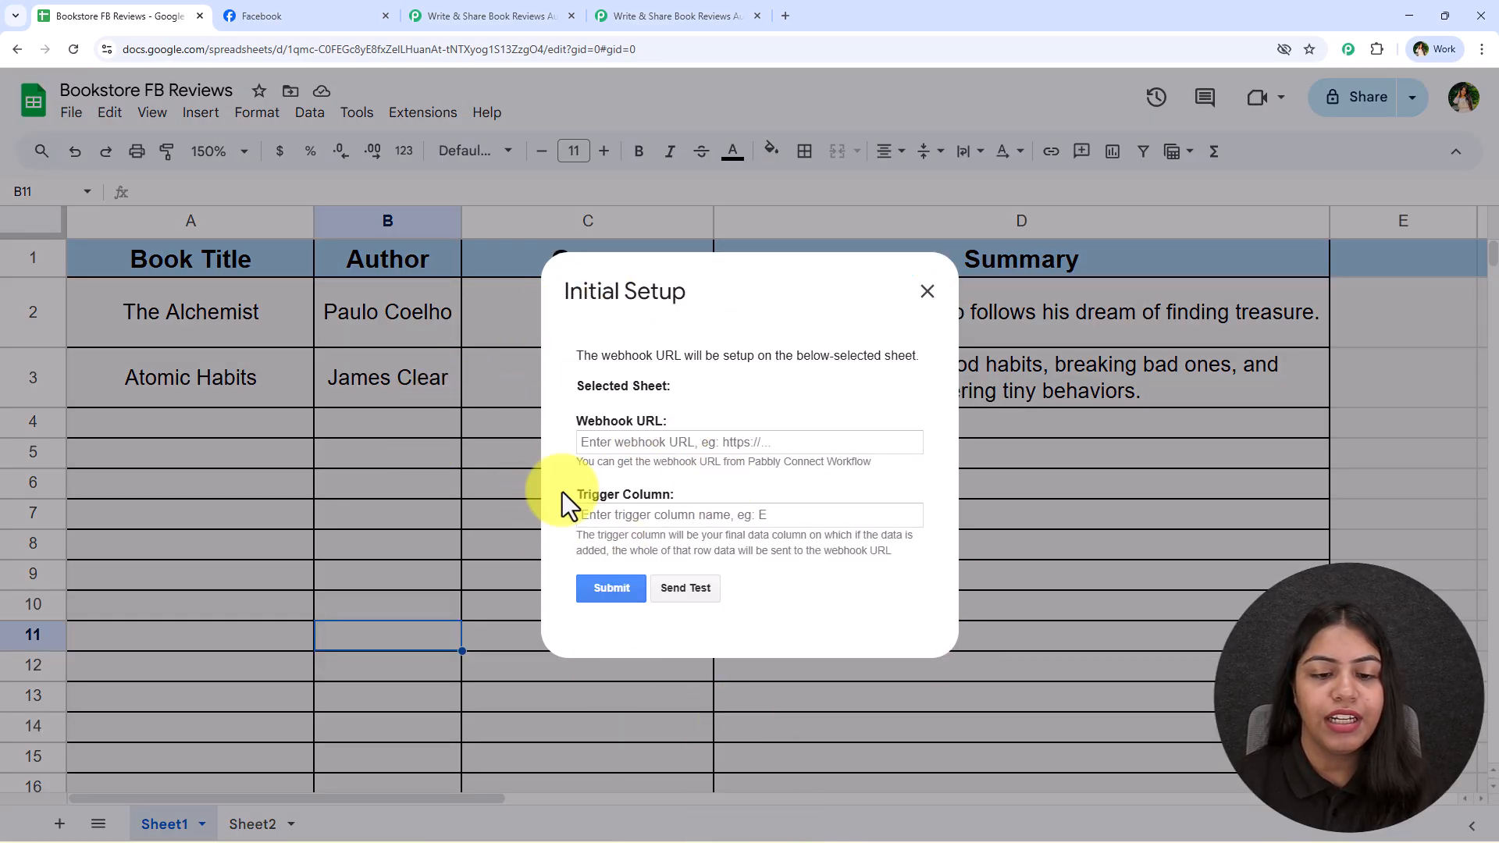
left_click_drag(629, 491, 771, 491)
left_click(771, 492)
Copy the trigger's webhook URL from Pabbly Connect, paste it into the add-on's Initial Setup, and set the trigger column to D
left_click(641, 4)
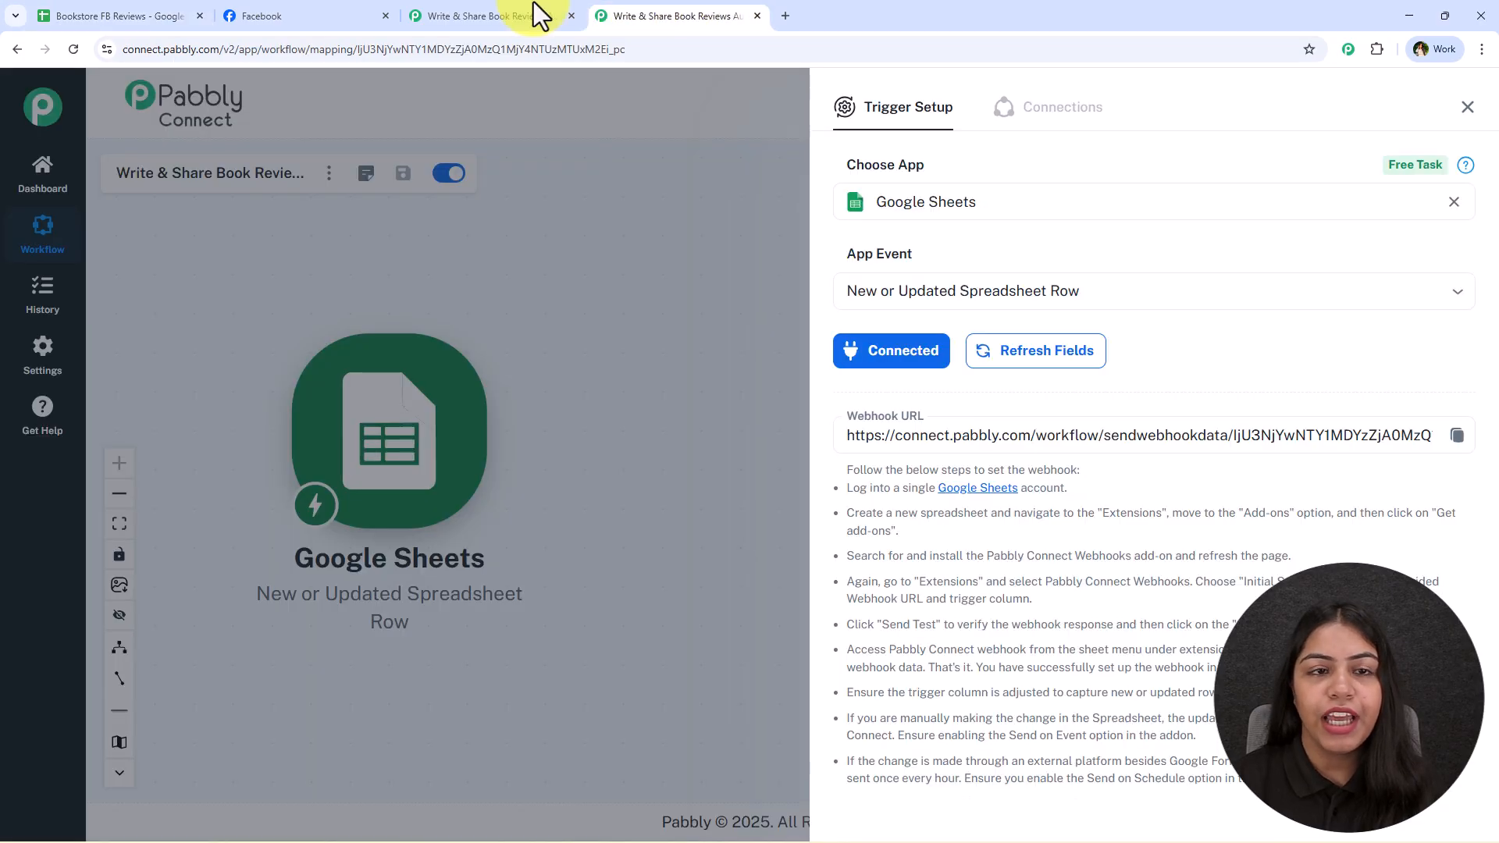
left_click(1455, 437)
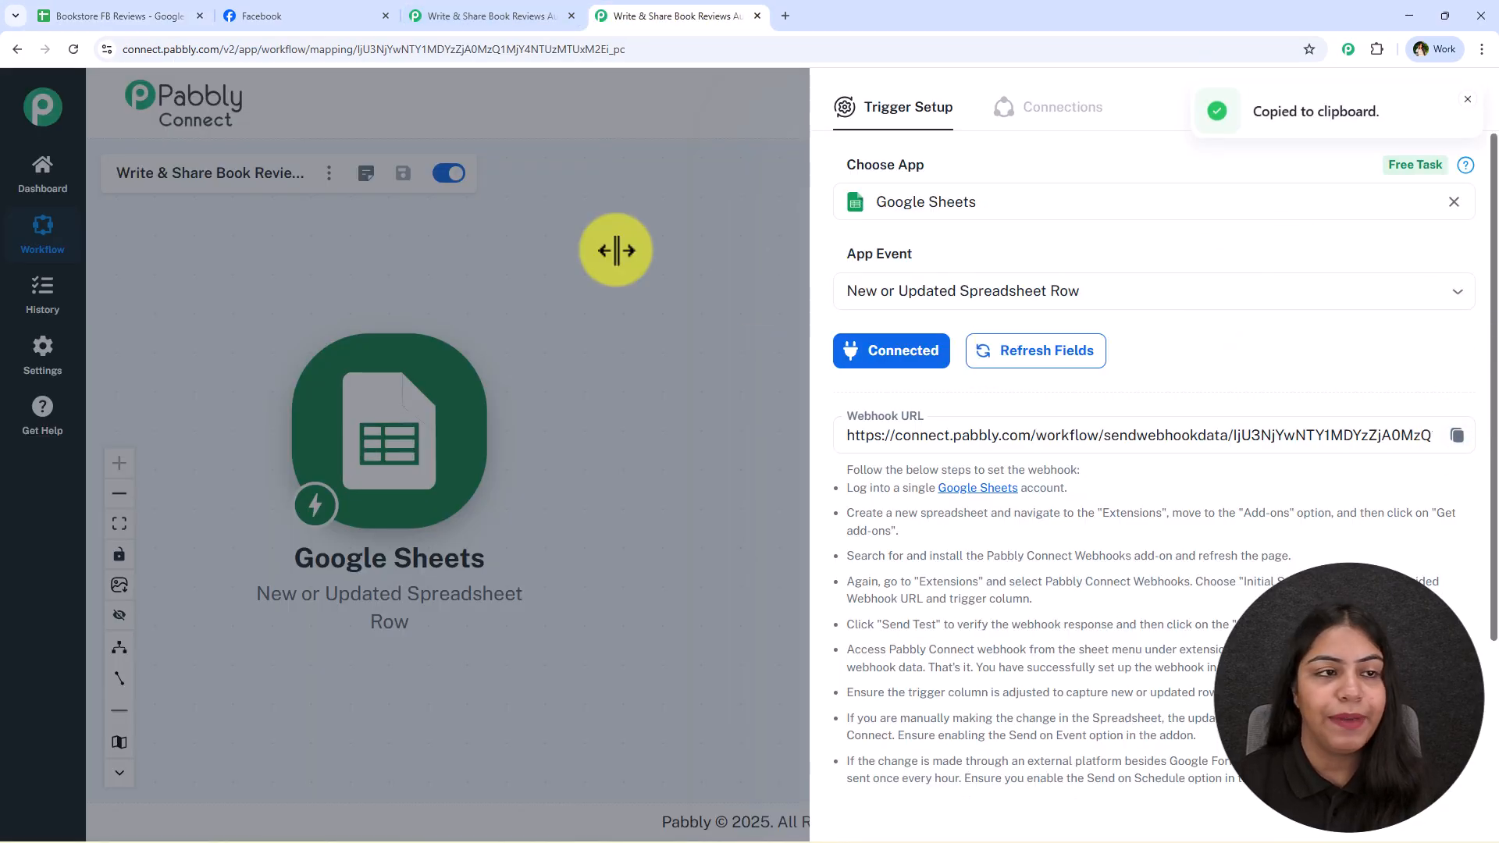
left_click(63, 2)
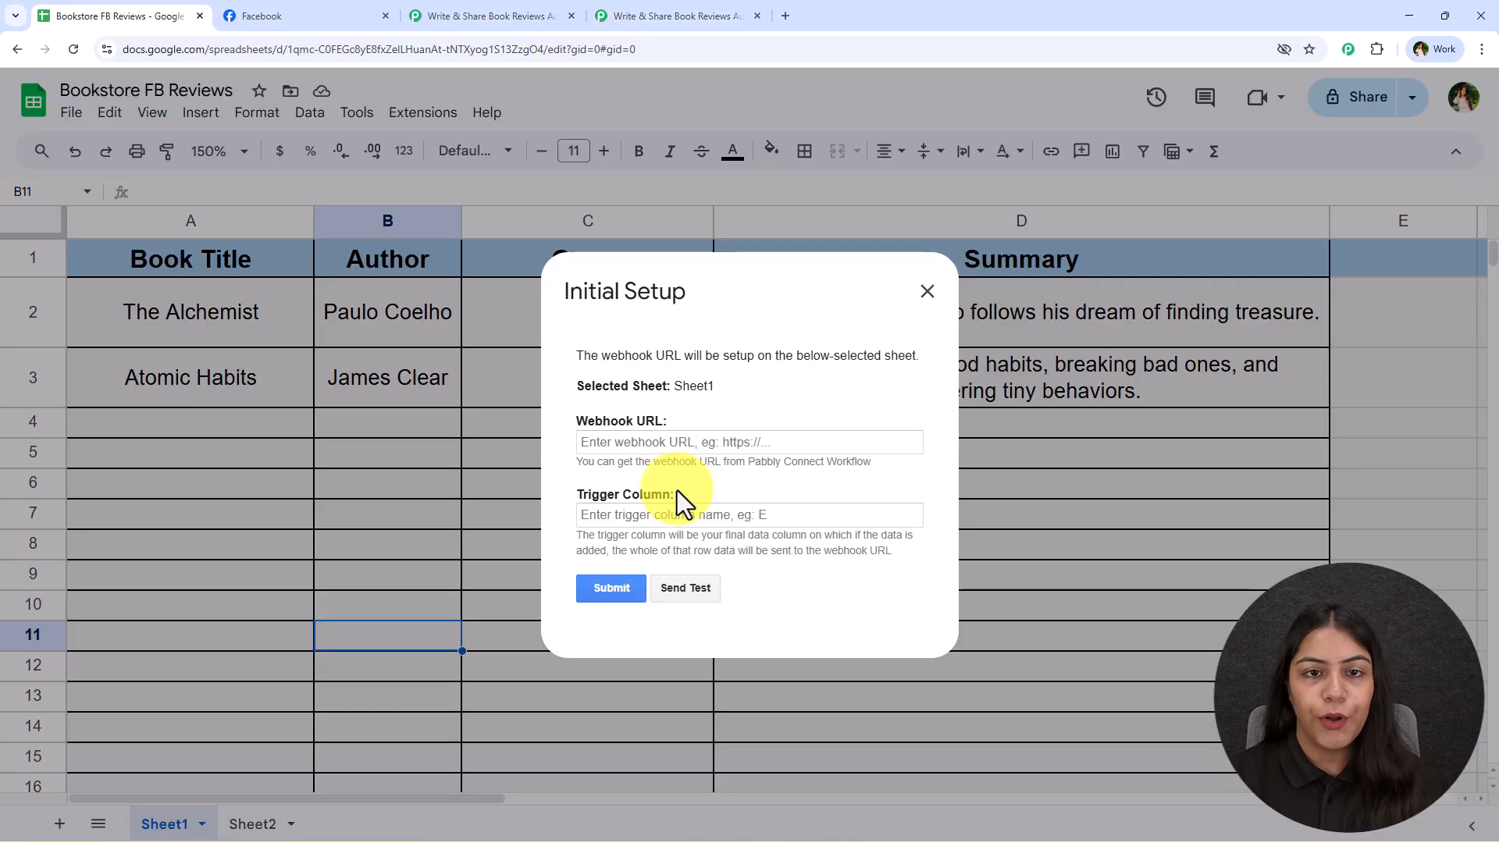
right_click(662, 442)
left_click(686, 630)
left_click(631, 514)
left_click(631, 515)
type("D")
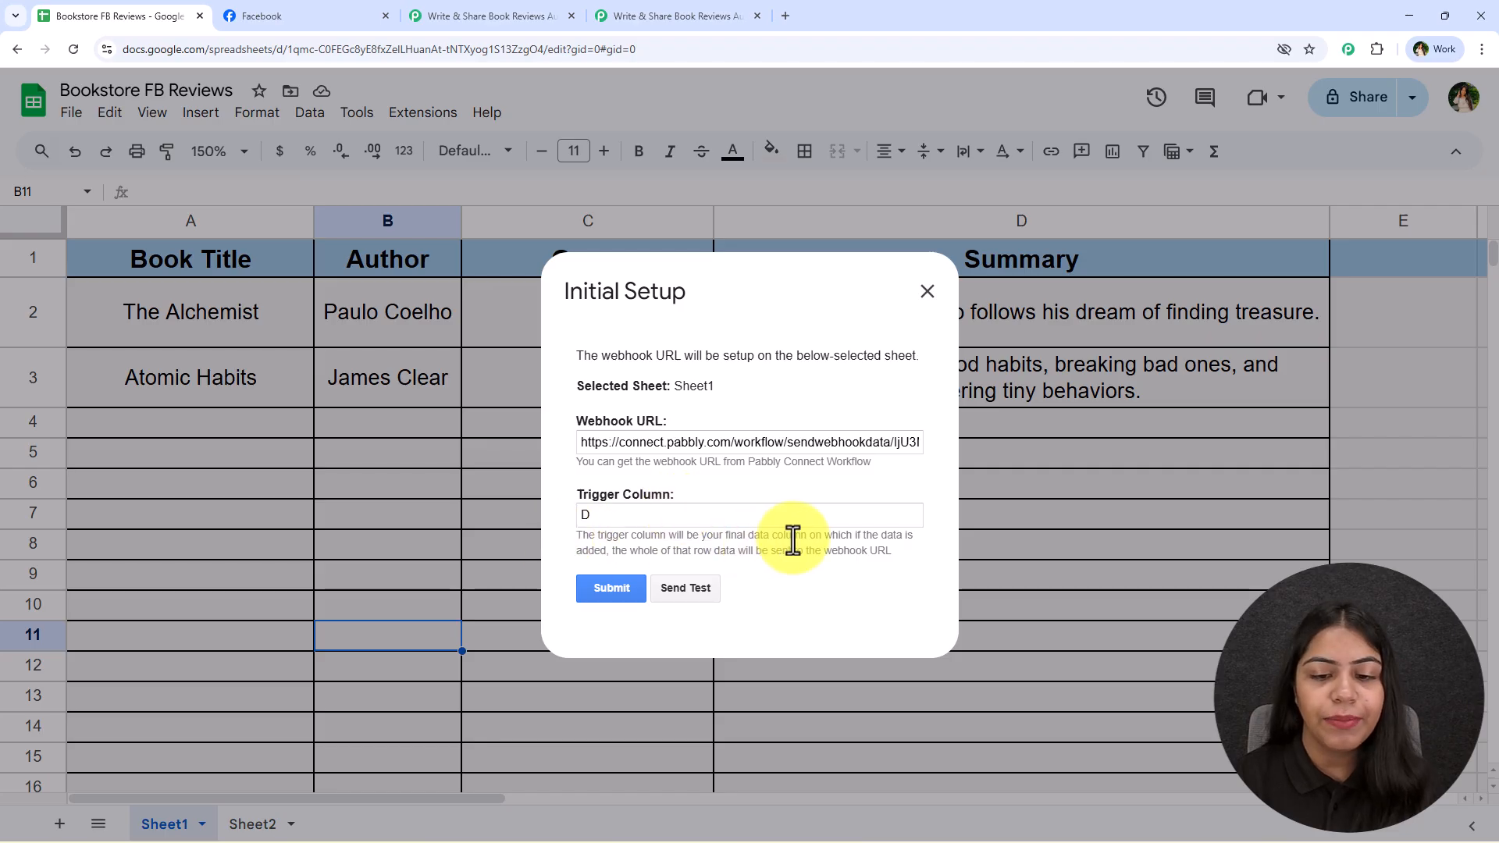
Read the trigger column explanation, submit the add-on's Initial Setup with column D, and close the dialog
left_click_drag(746, 537, 916, 537)
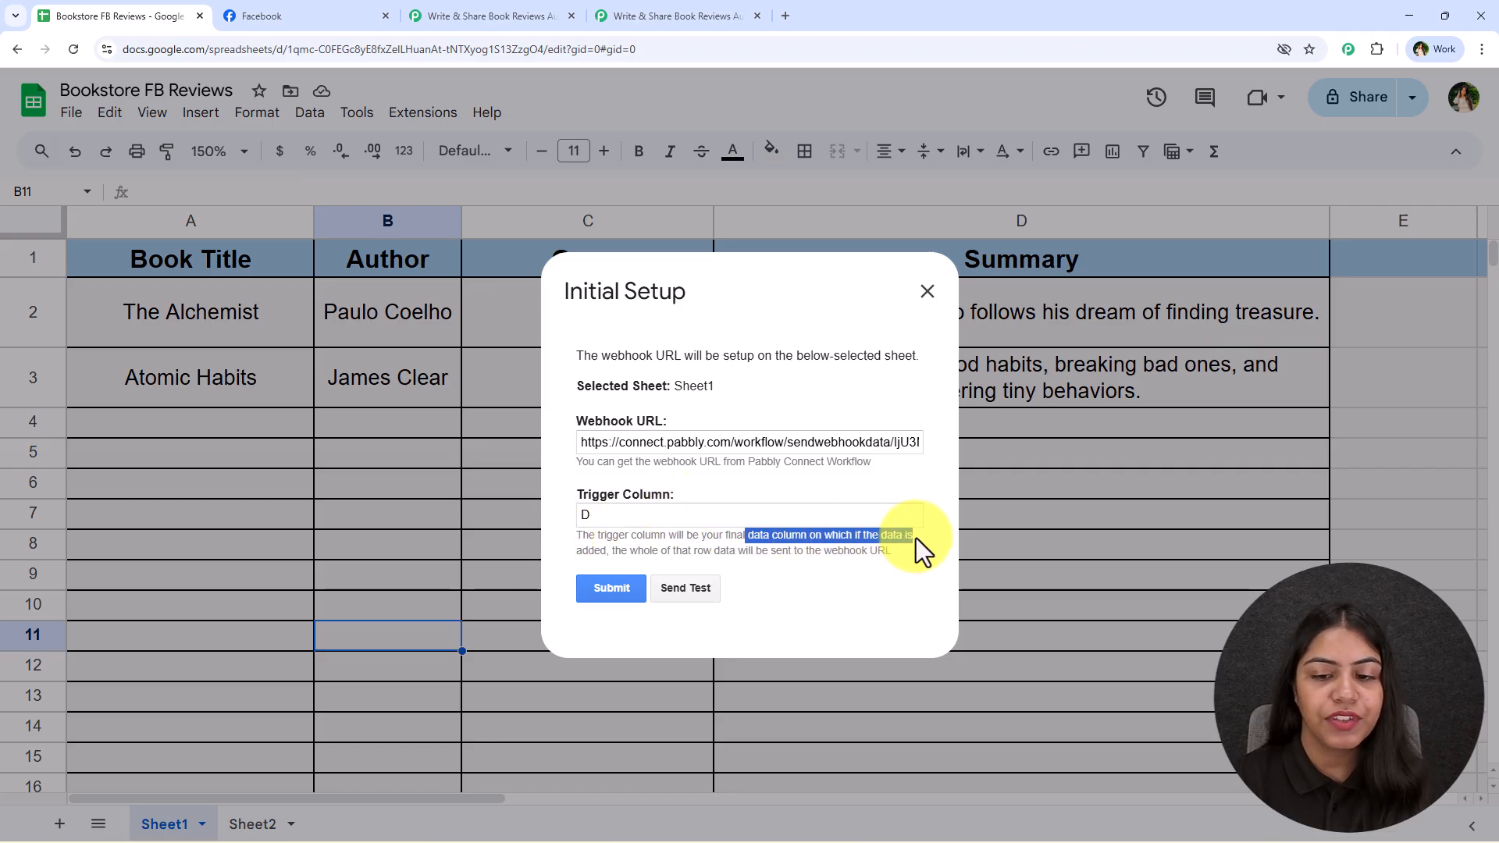
left_click_drag(611, 548, 893, 551)
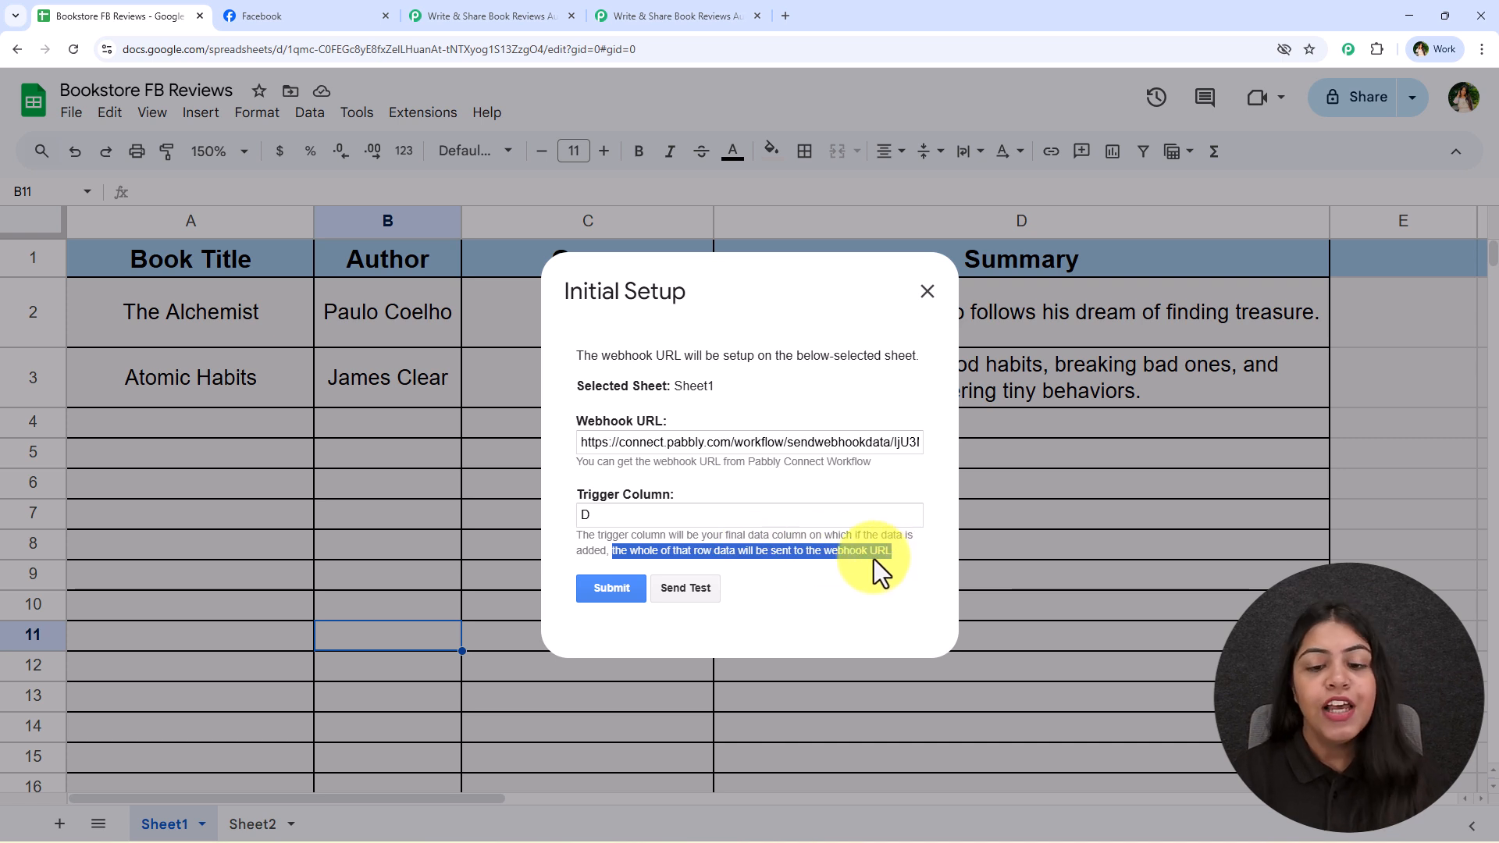
left_click(812, 546)
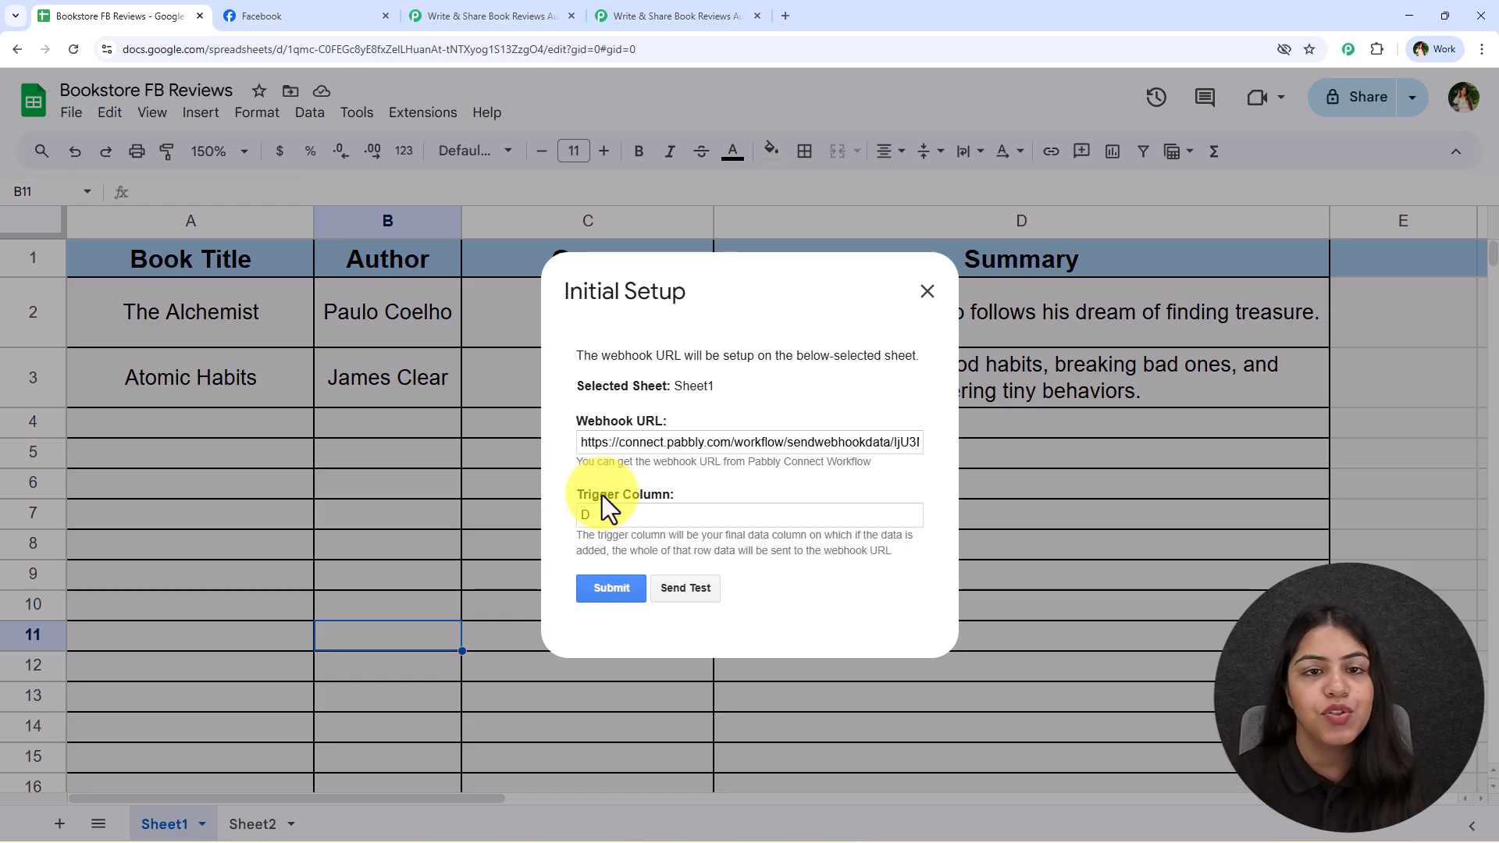
type("D")
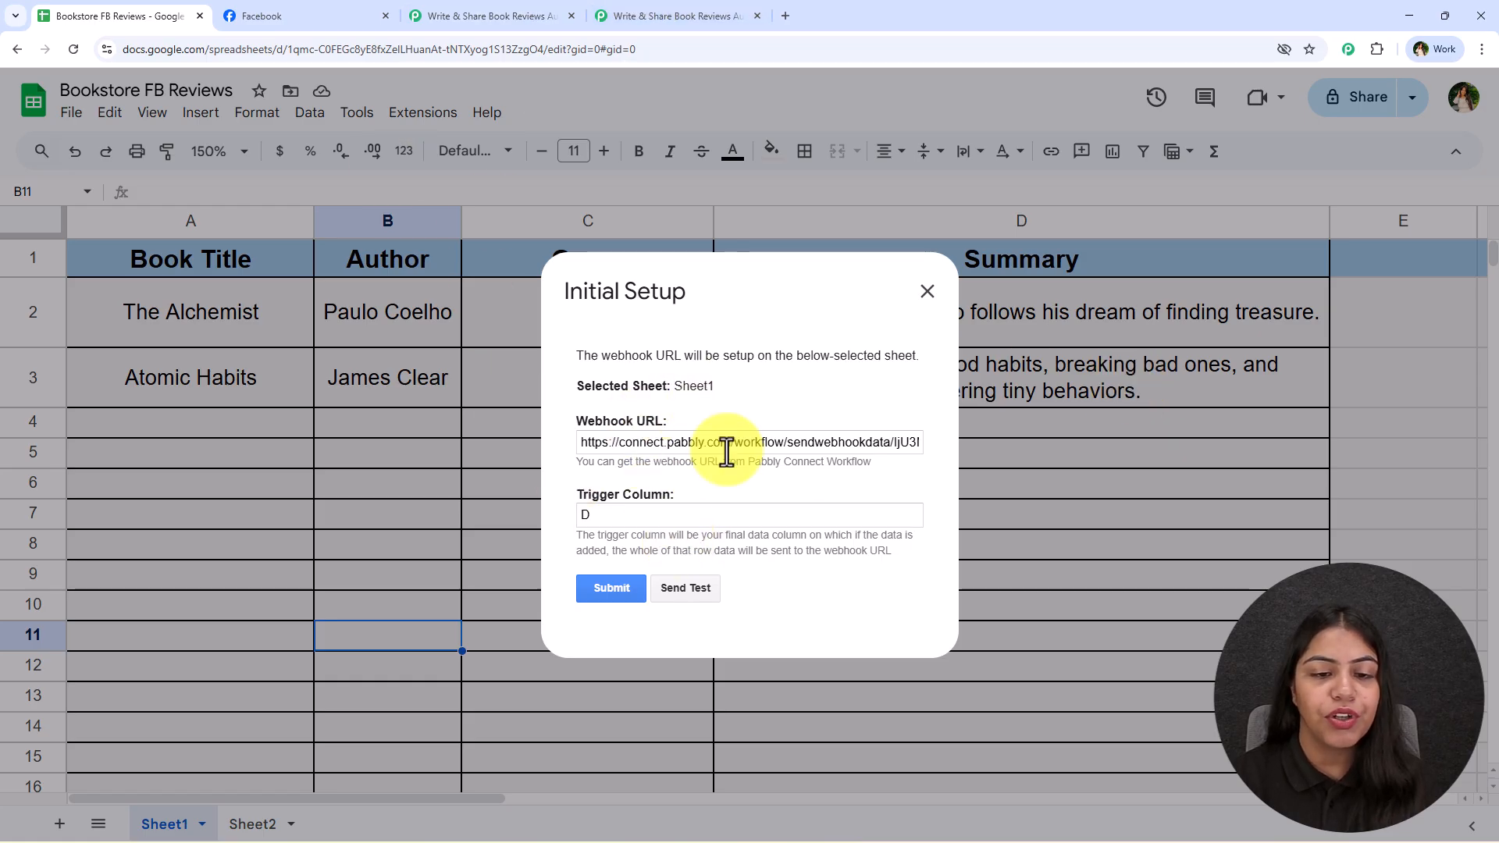
left_click(631, 587)
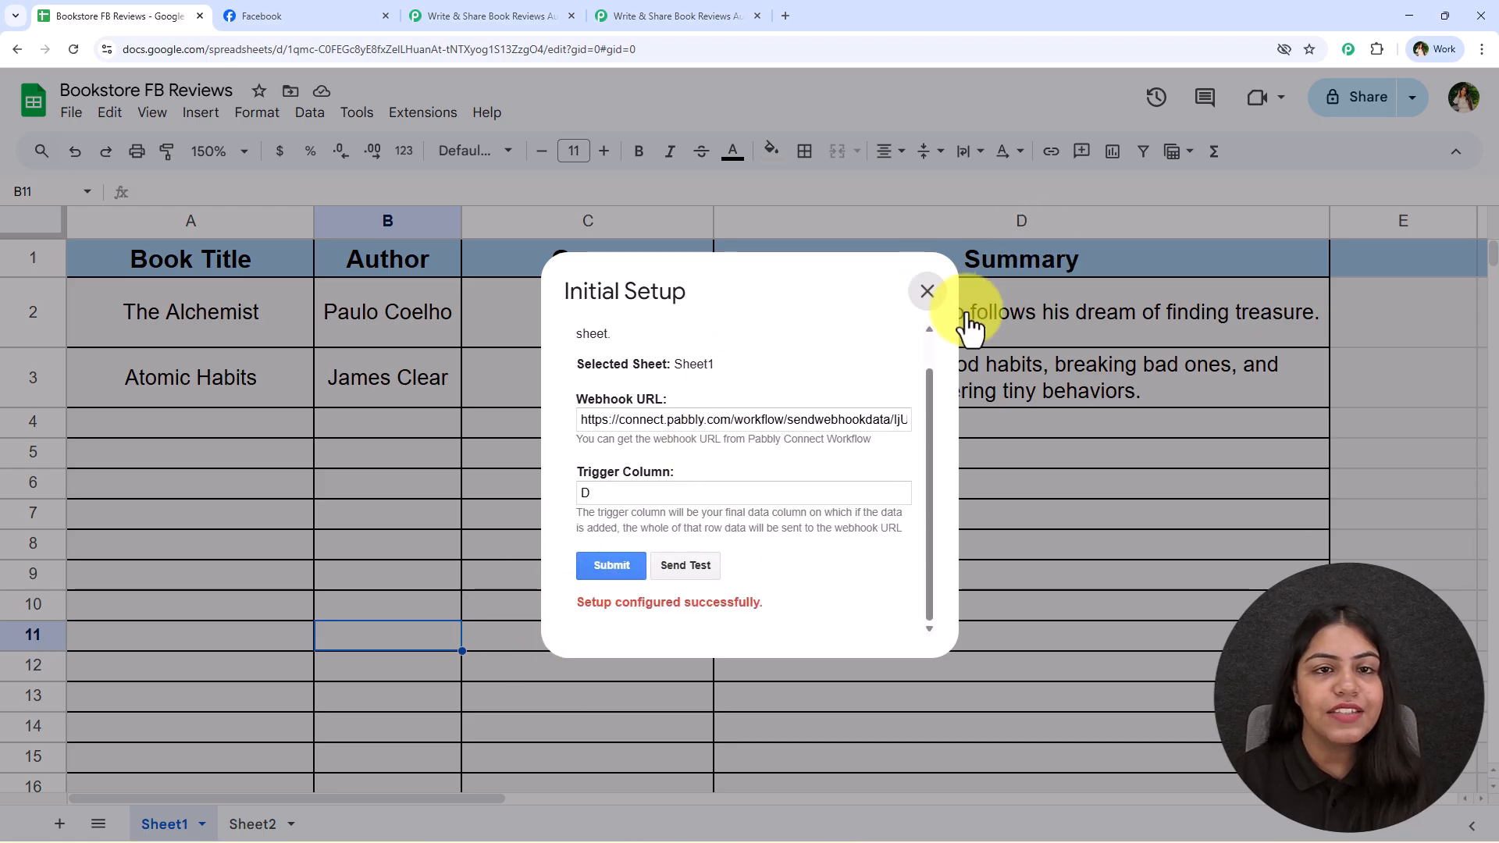
left_click(928, 291)
Check the trigger's webhook response status in Pabbly Connect and the Send On Event option in the spreadsheet's Pabbly Connect Webhooks add-on
left_click(625, 14)
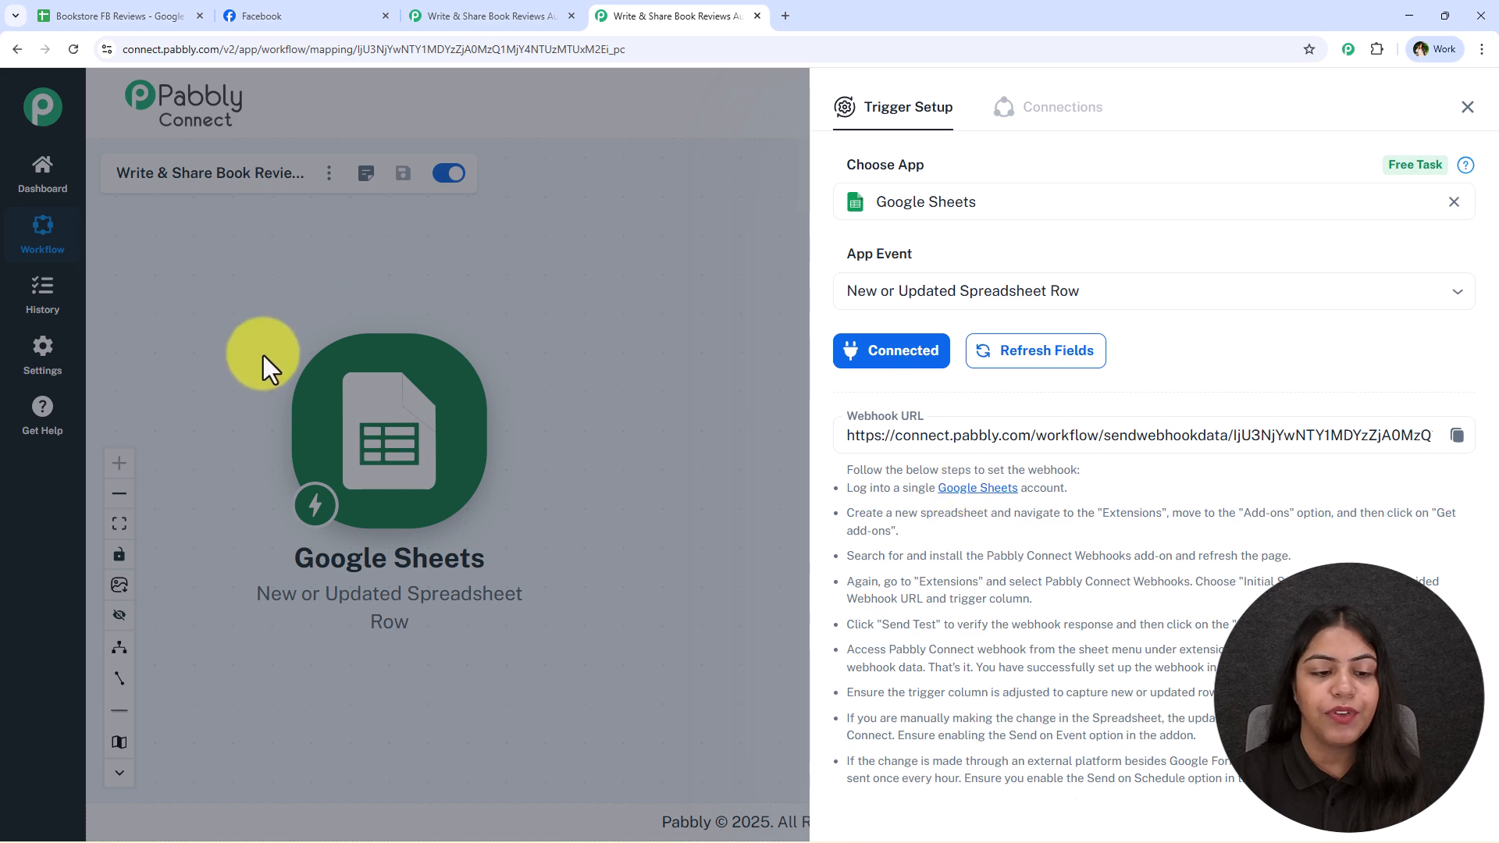
scroll(1254, 494, "down", 3)
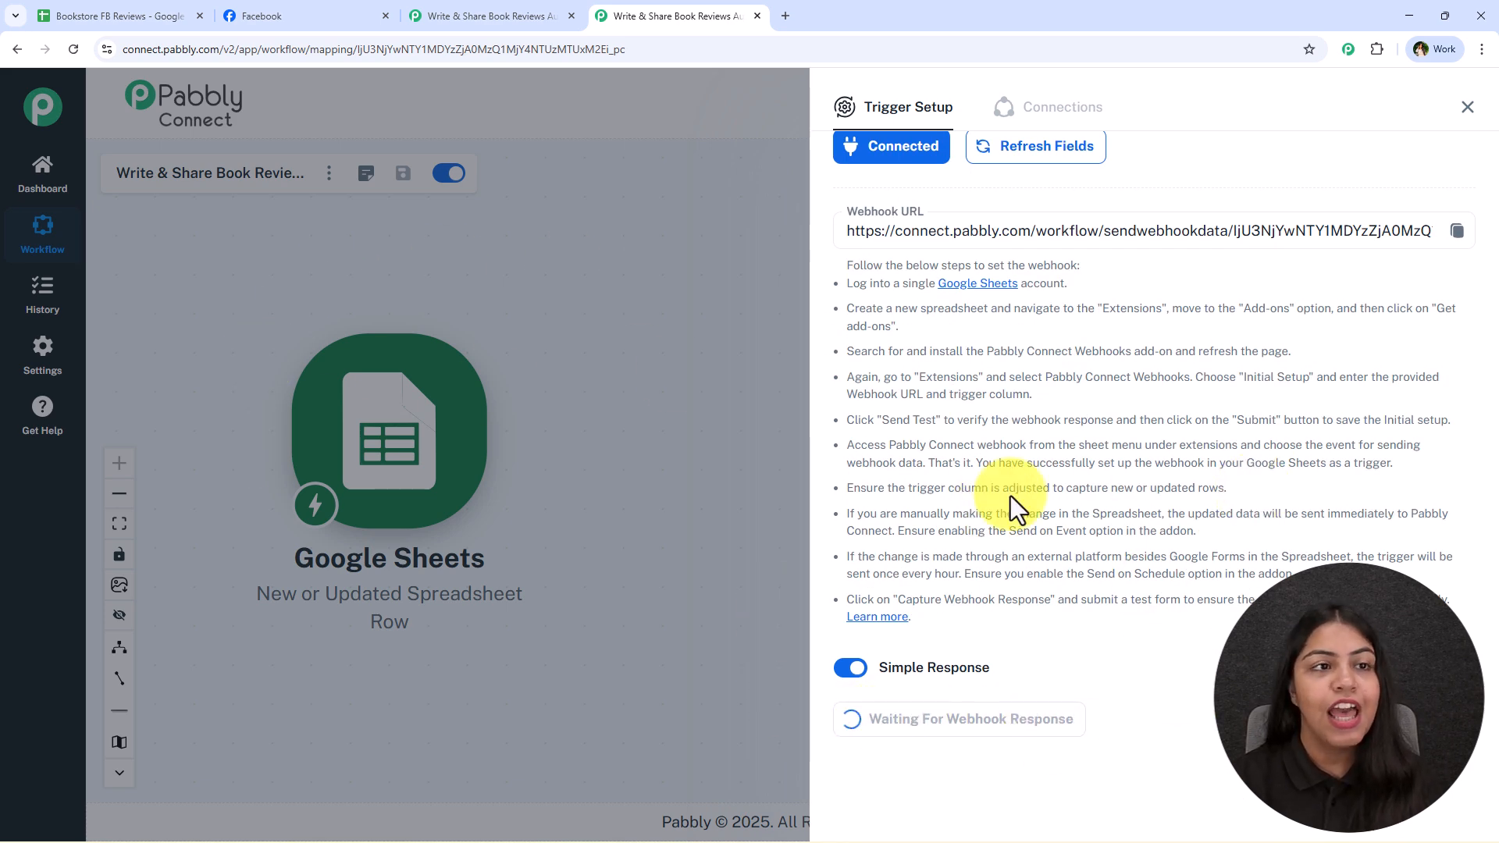
left_click(93, 6)
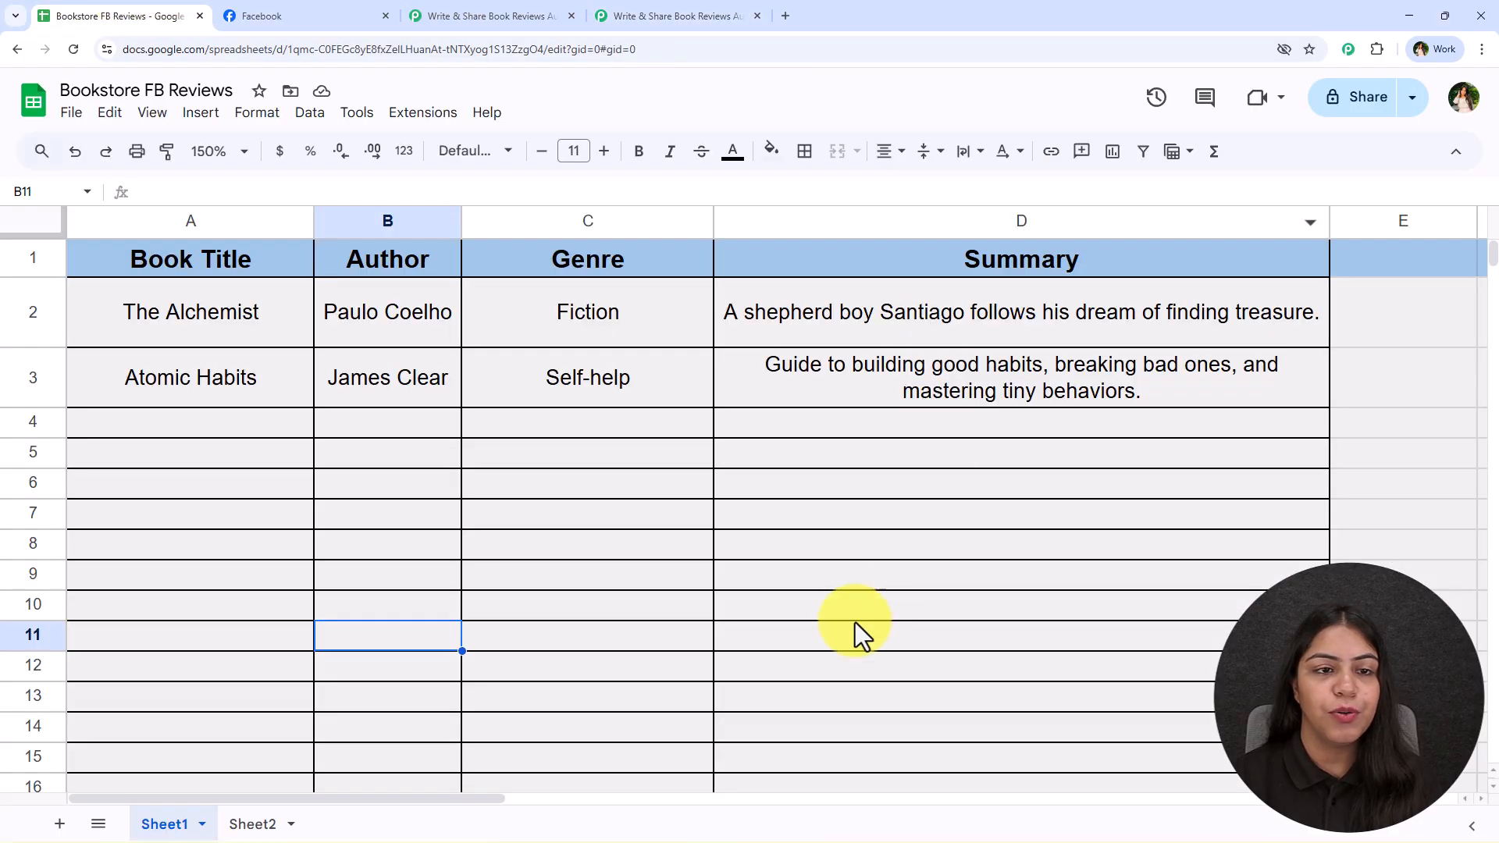
left_click(417, 121)
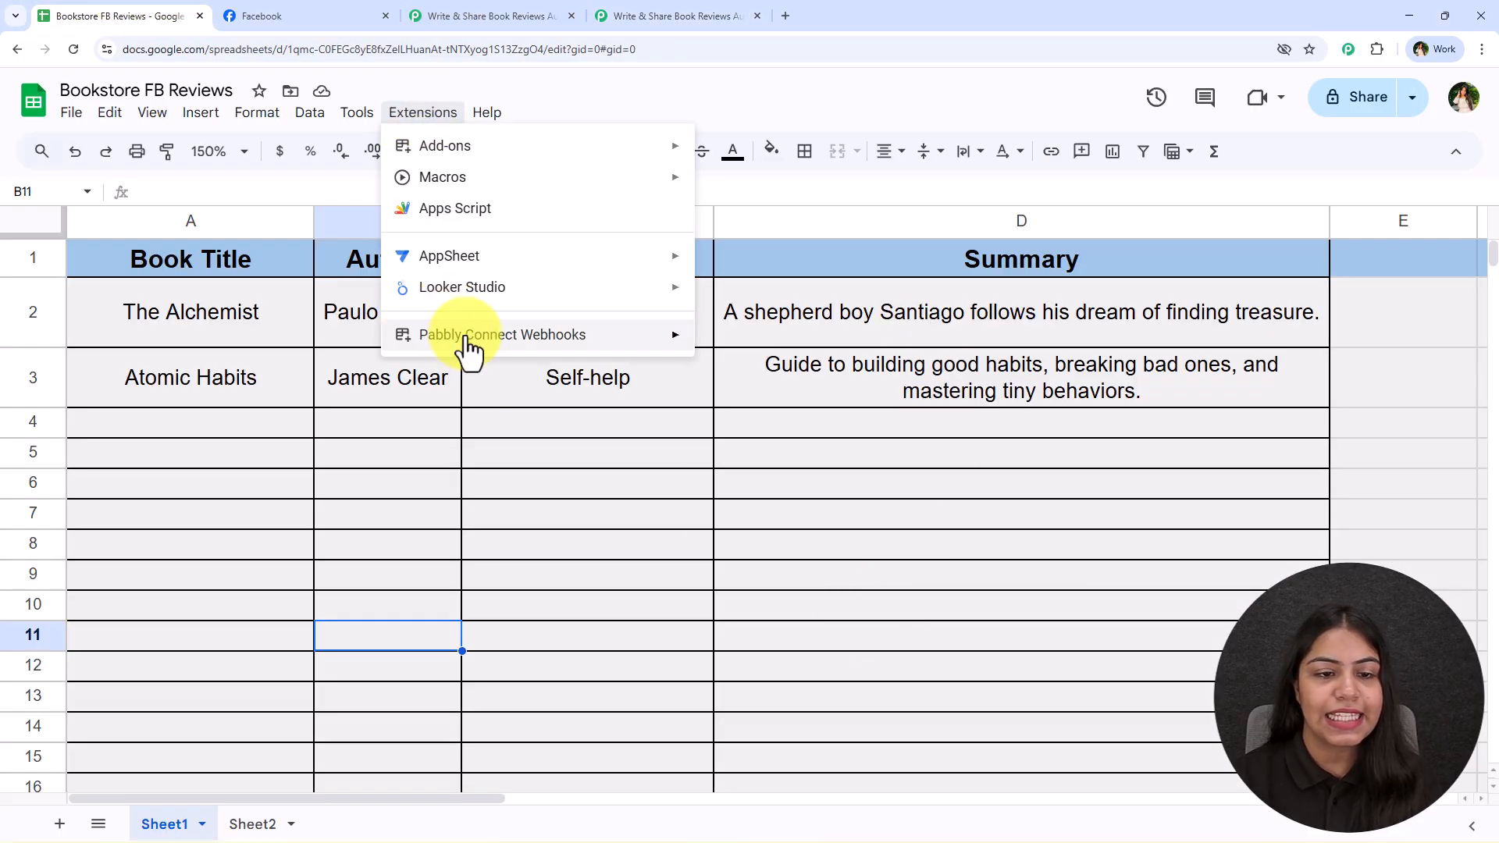
mouse_move(466, 340)
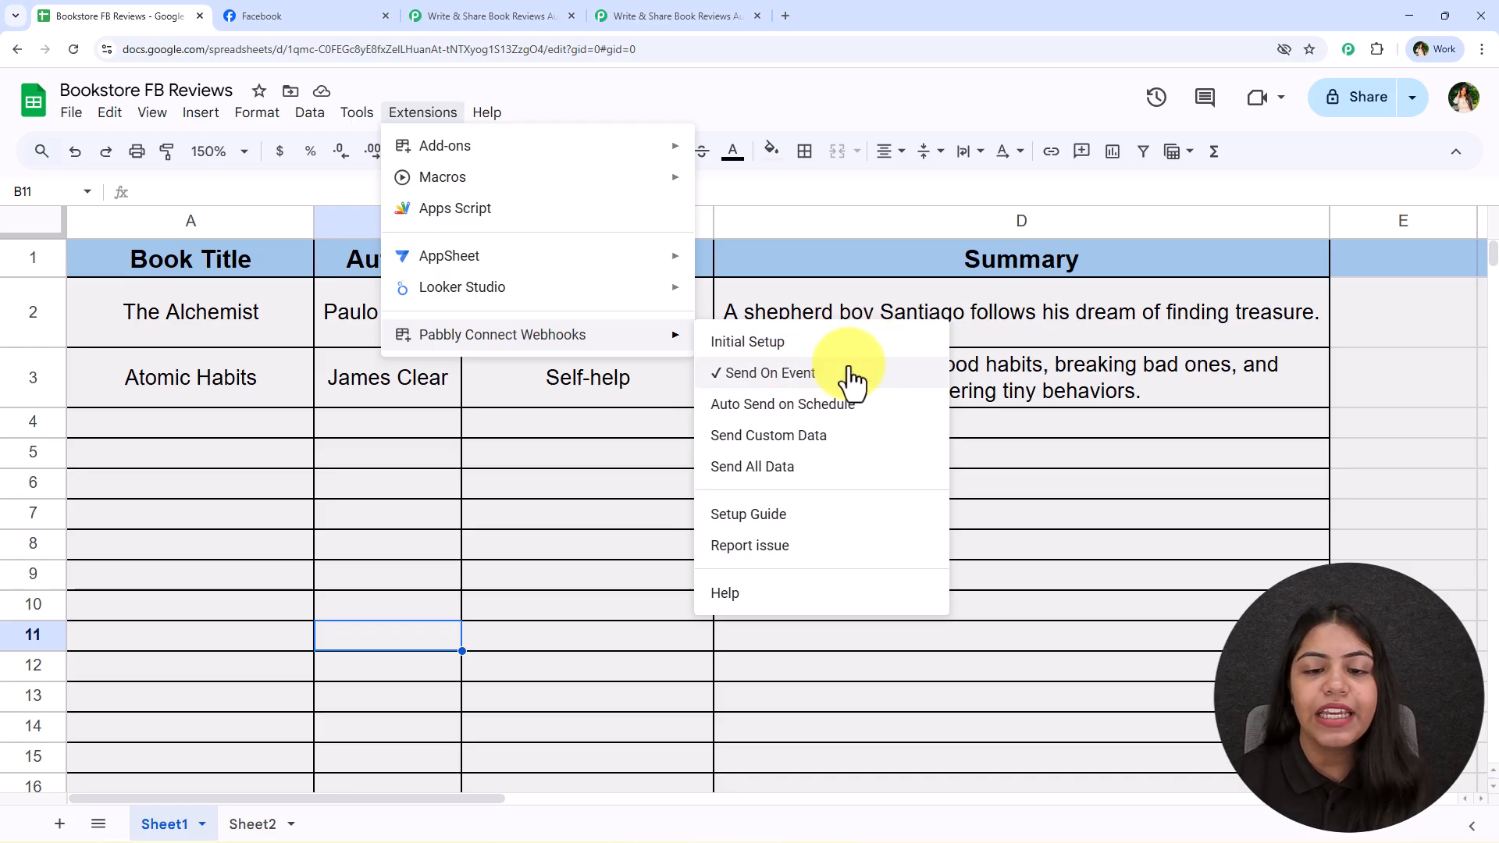
left_click(381, 406)
left_click(228, 431)
left_click(897, 461, "shift")
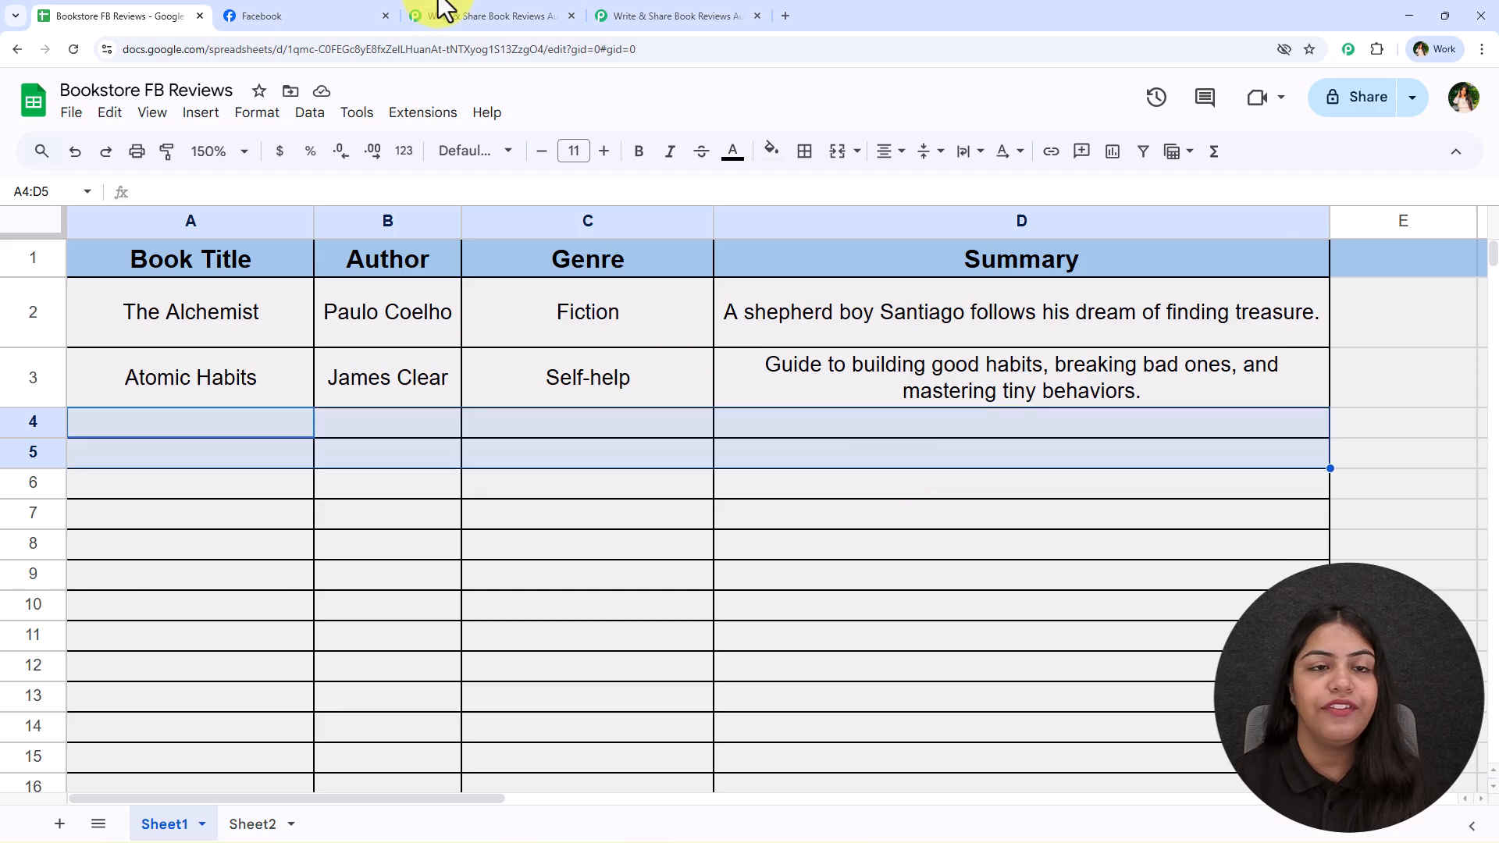
left_click(608, 16)
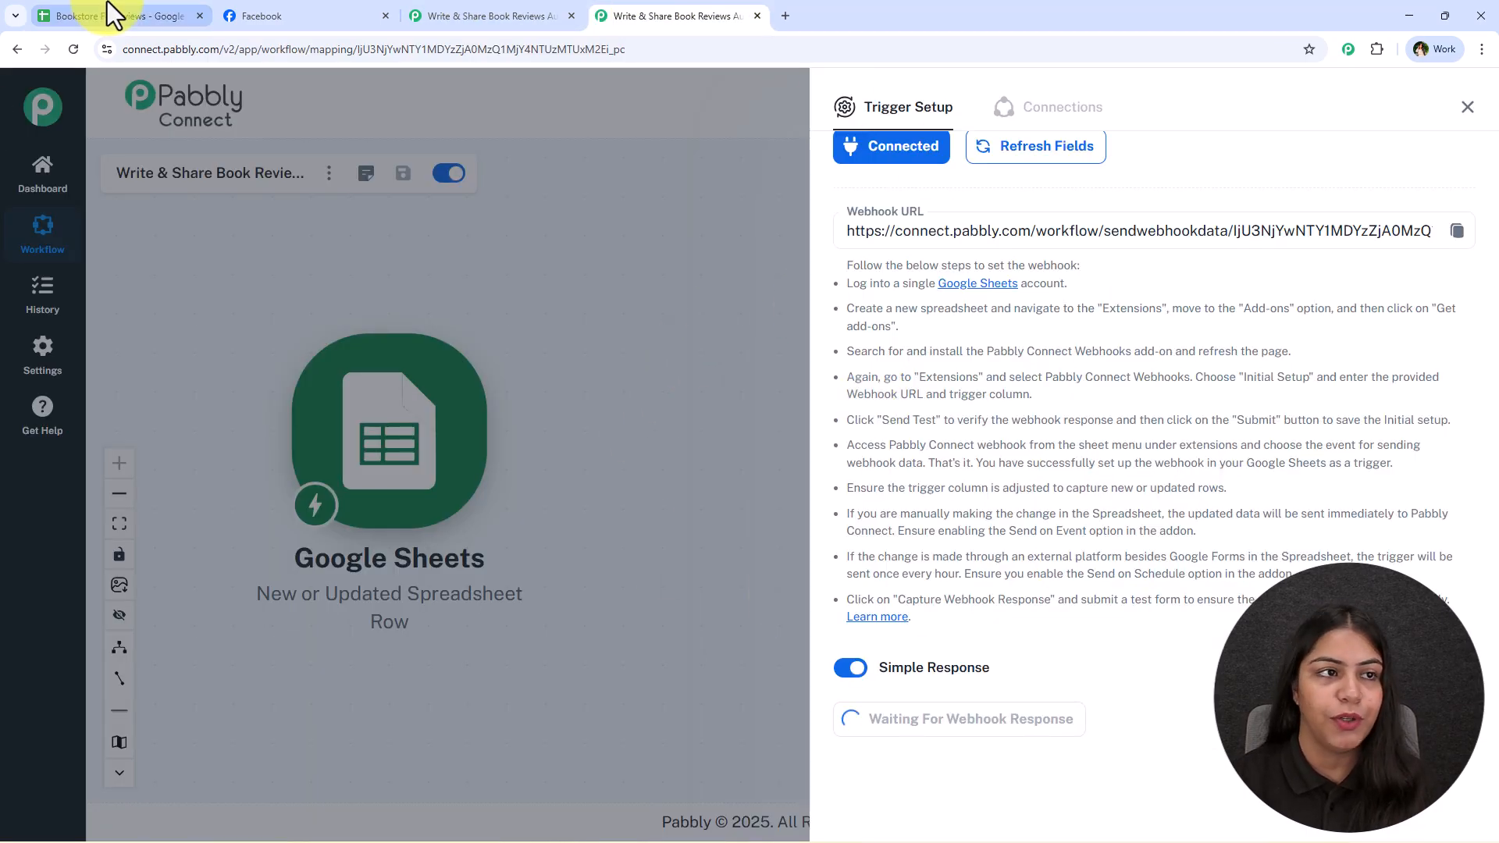
left_click(176, 20)
left_click(422, 112)
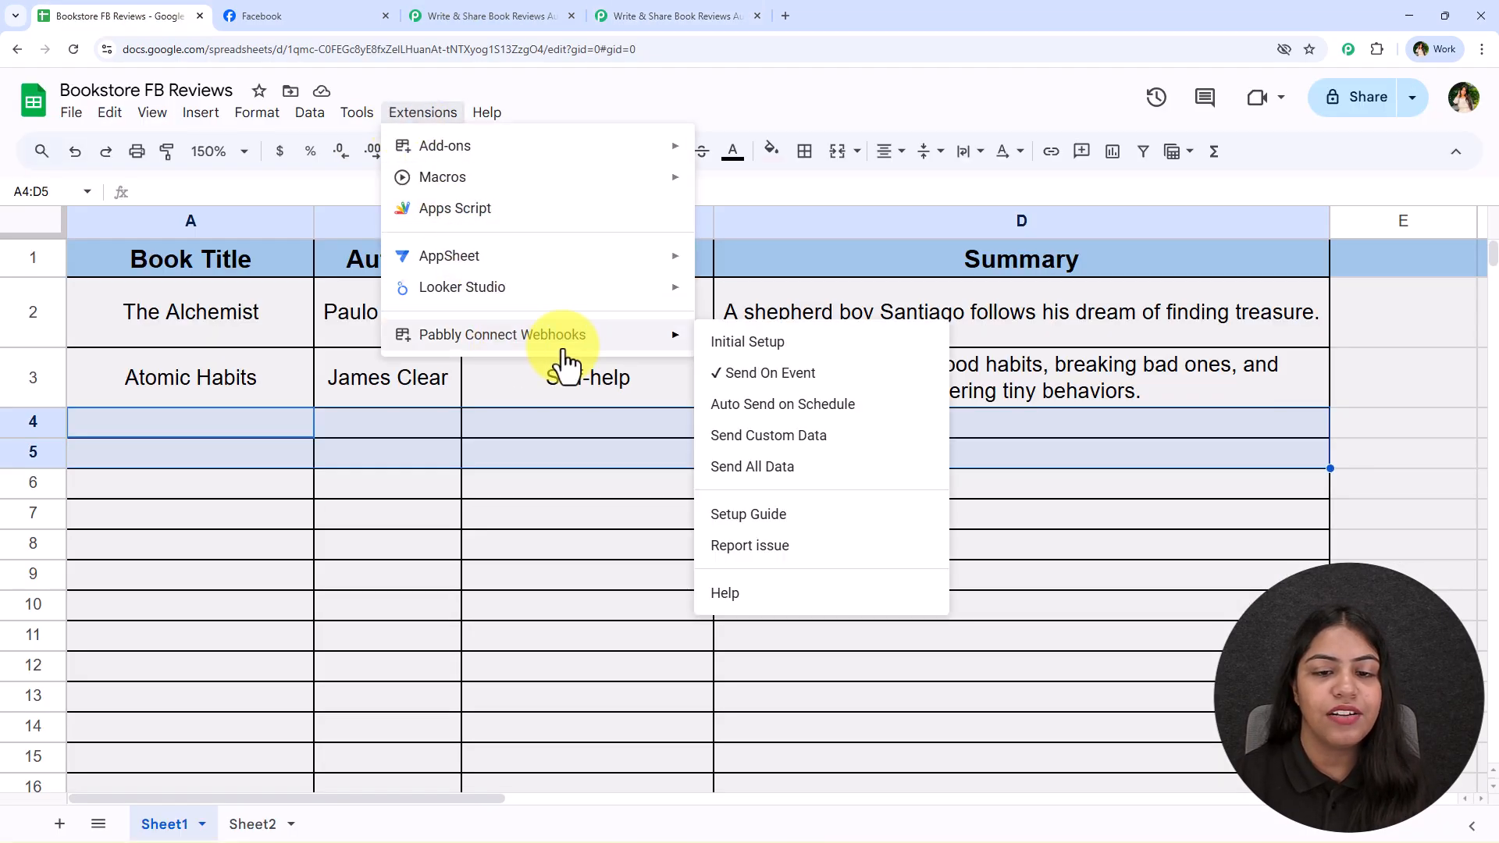
Fill row 4 with Harry Potter, J.K. Rowling, Fantasy and the summary "A young wizard discovers his magical powers at Hogwarts School."
left_click(246, 425)
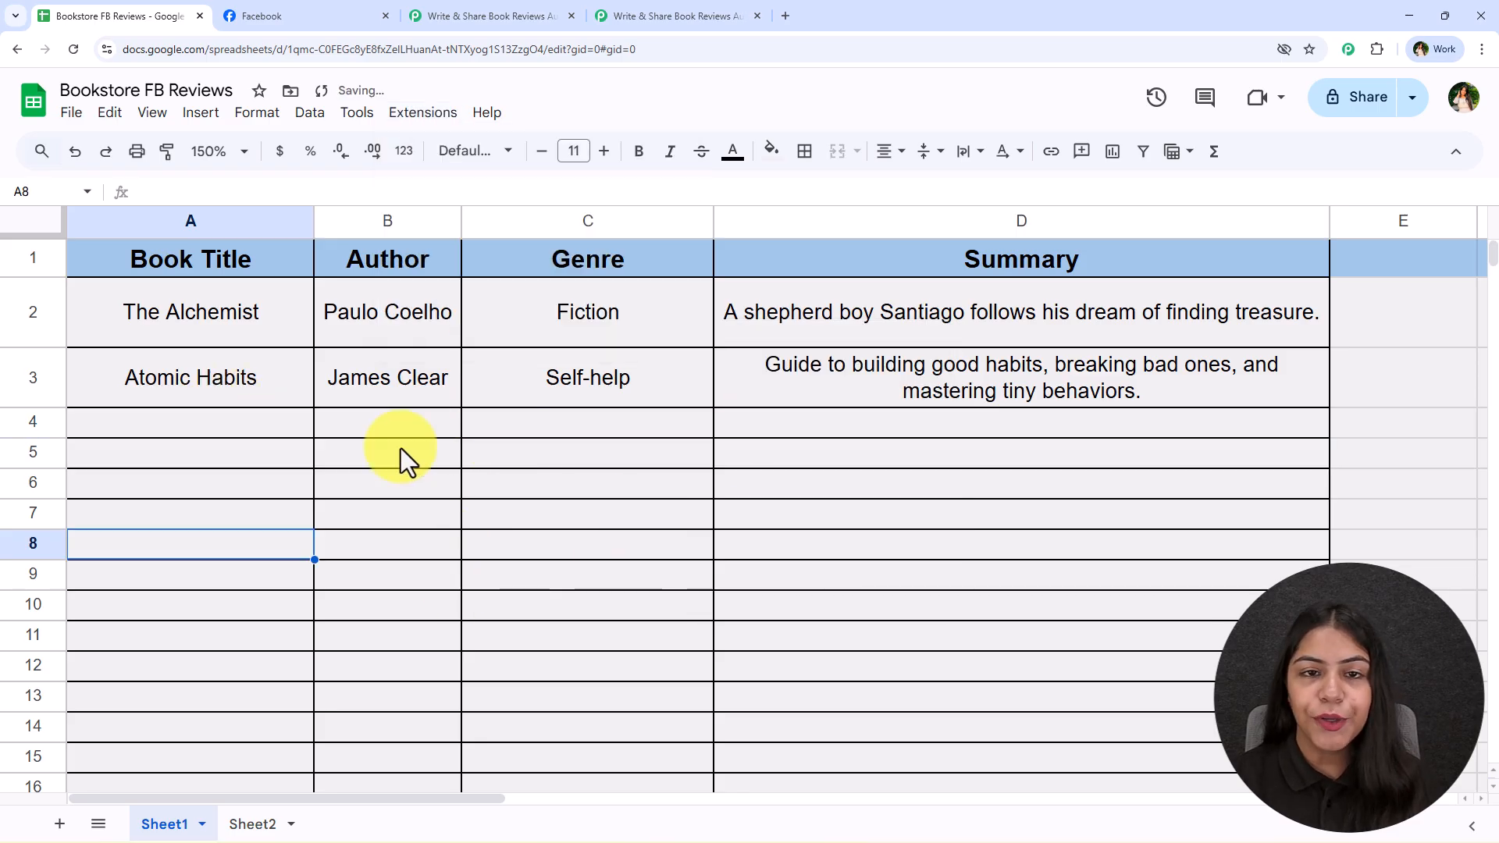
left_click(398, 451)
left_click(201, 431)
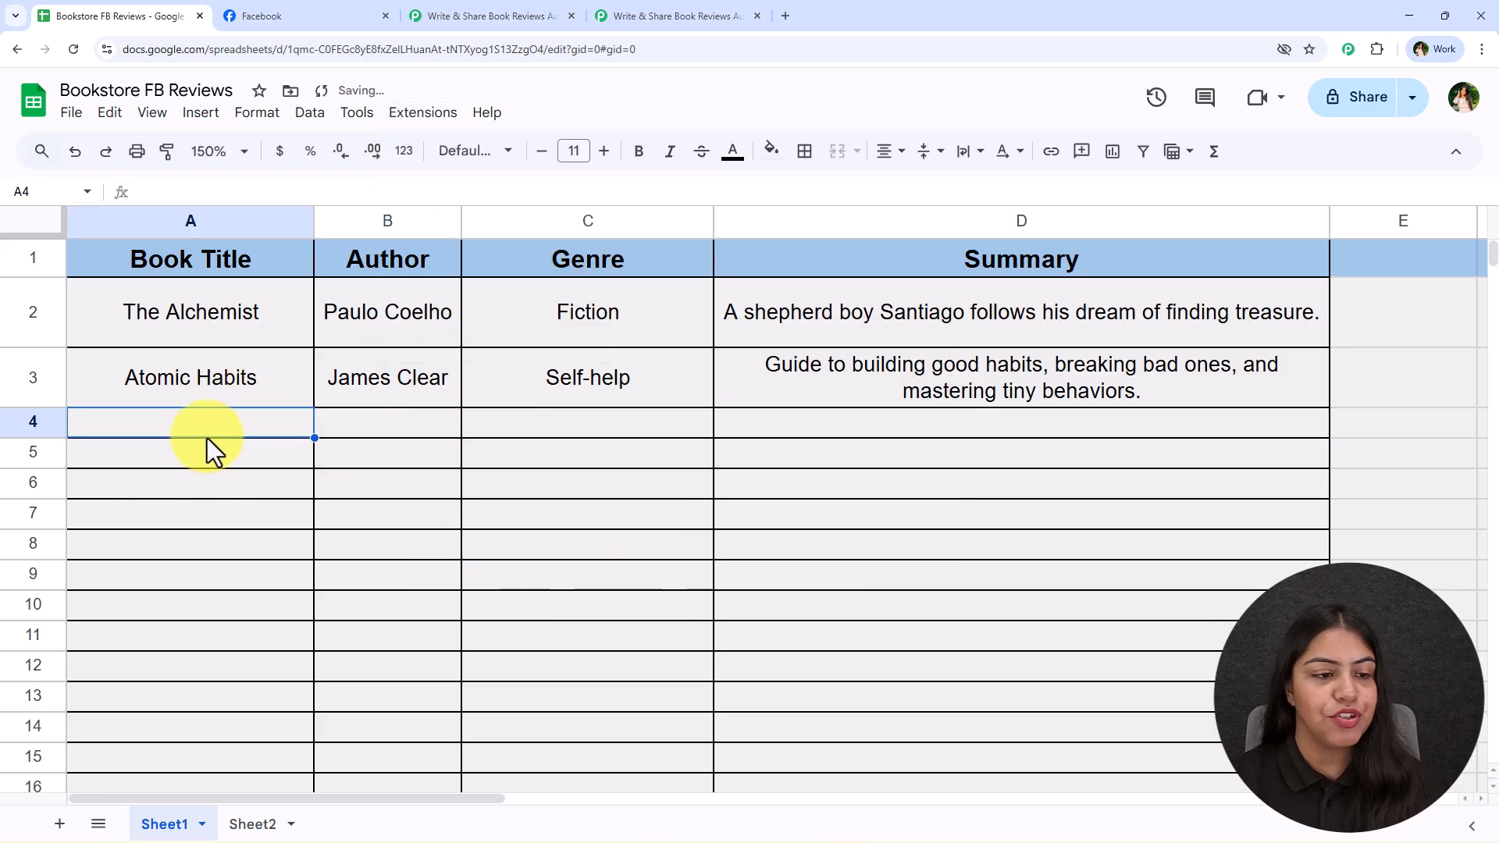
type("Harry Potter")
key("Tab")
type("J.K. Rowling")
key("Tab")
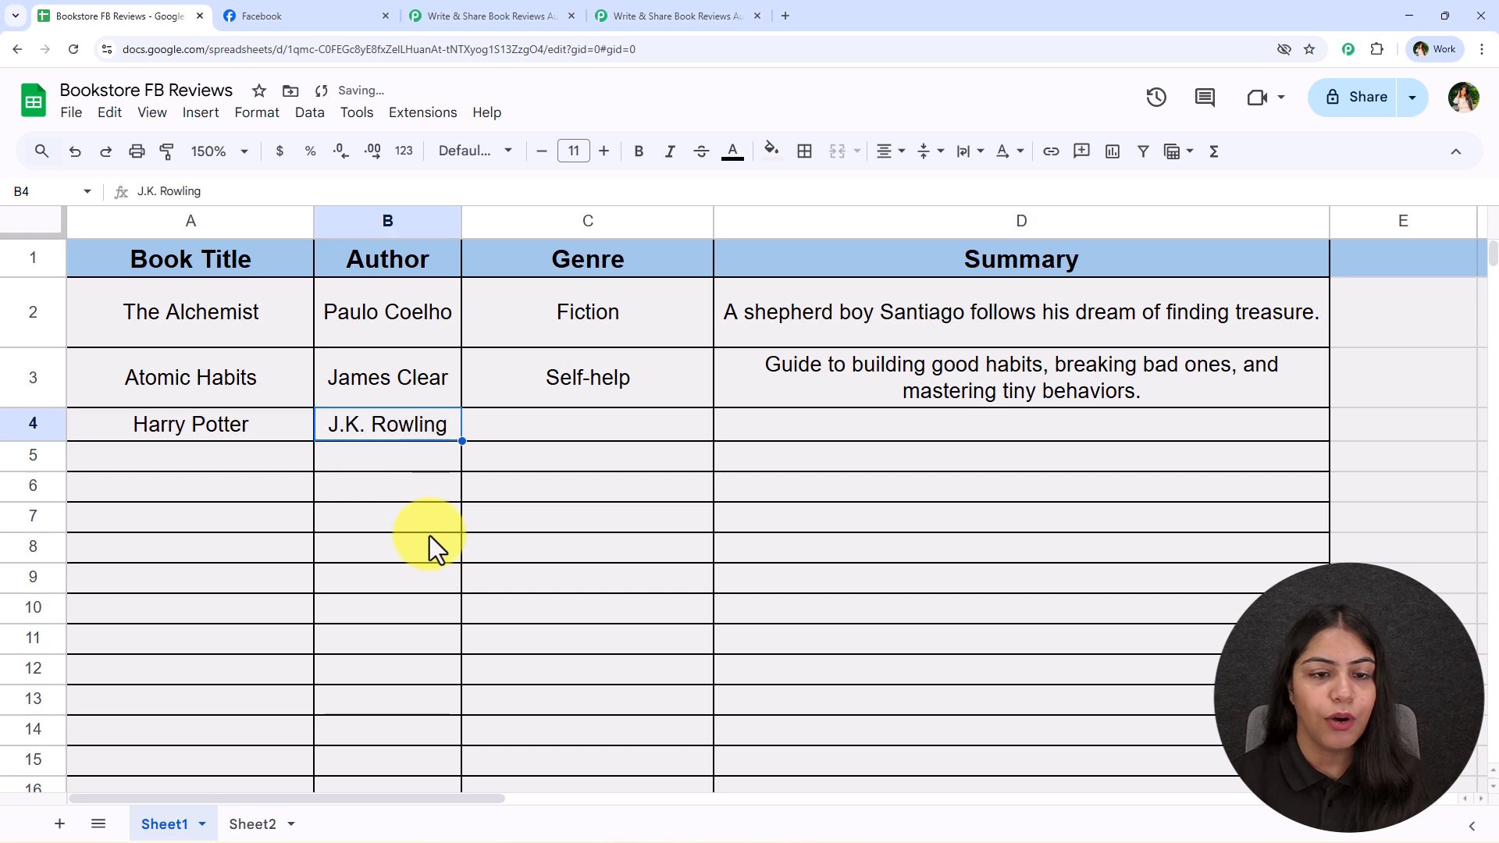
type("Fantasy")
key("Tab")
type("A young wizard discovers his magical powers at Hogwarts School.")
left_click(180, 456)
left_click_drag(752, 439, 283, 453)
left_click(277, 483)
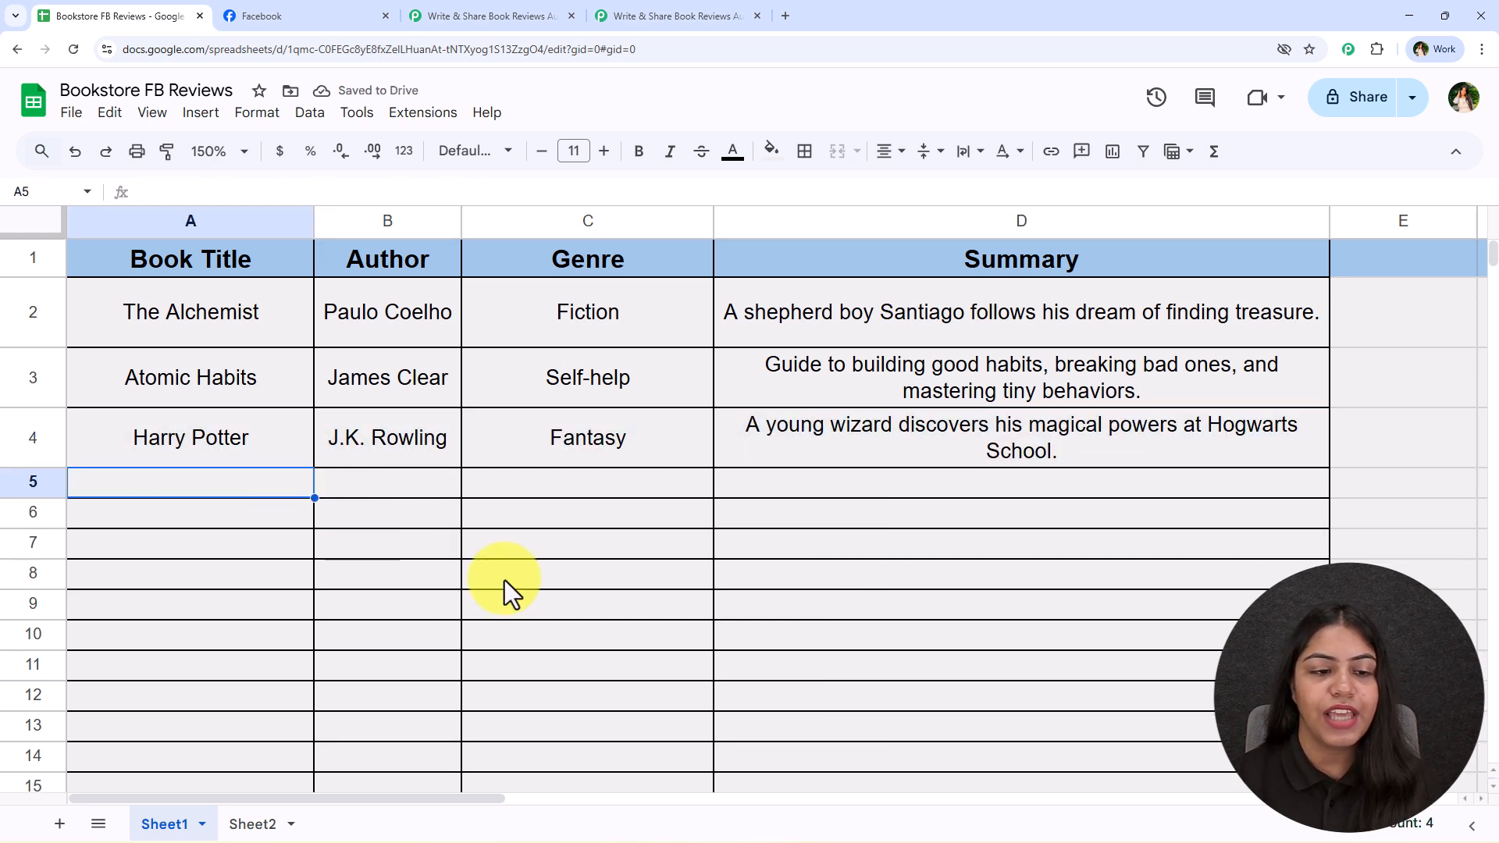
Compare the response received by the Google Sheets trigger in Pabbly Connect with spreadsheet row 4, and close the trigger setup
left_click(636, 15)
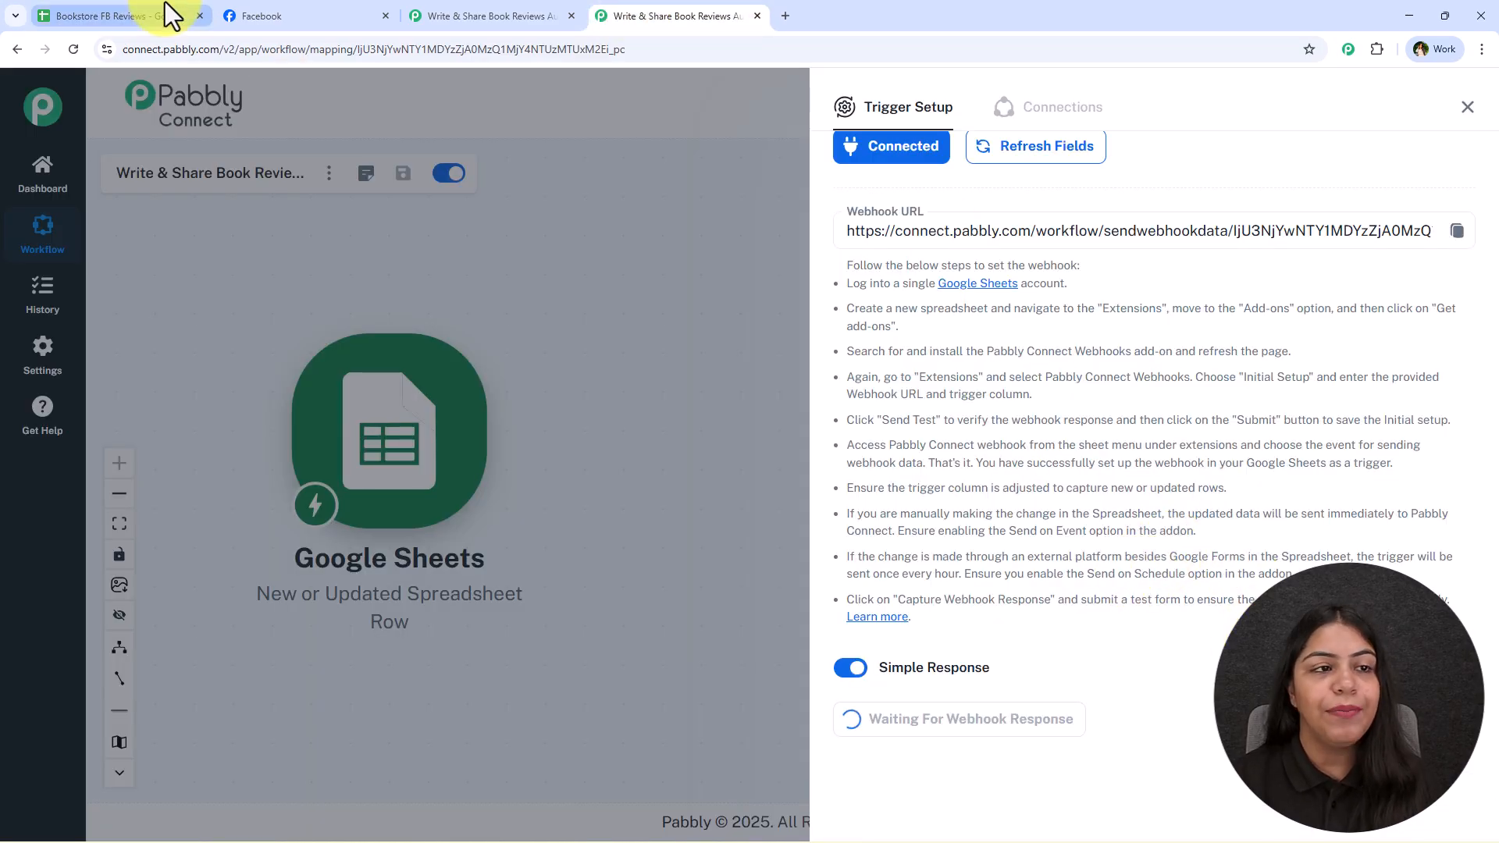
left_click(121, 16)
left_click_drag(228, 434, 997, 449)
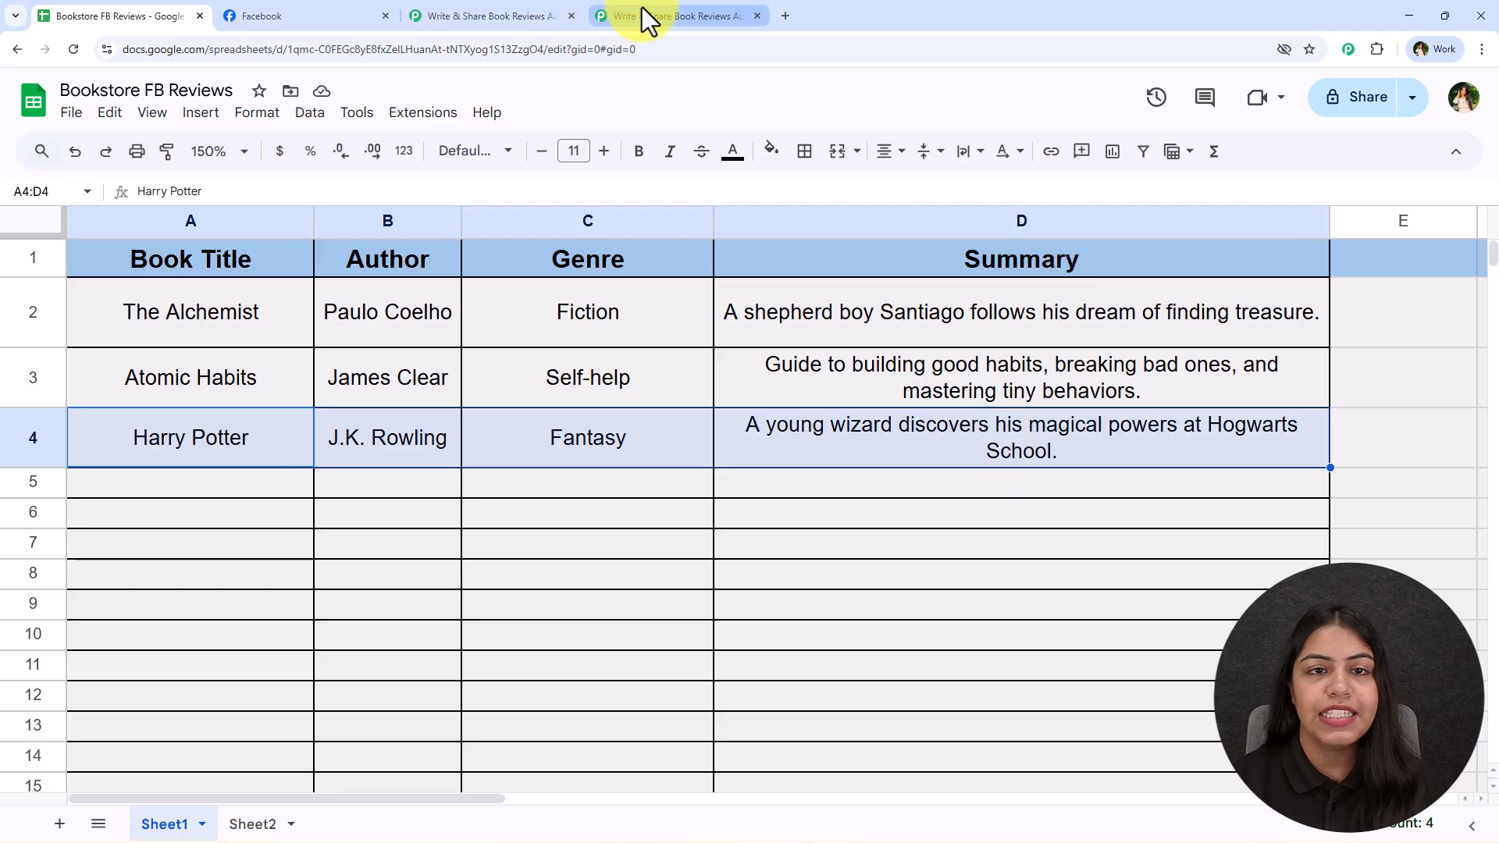
left_click(649, 16)
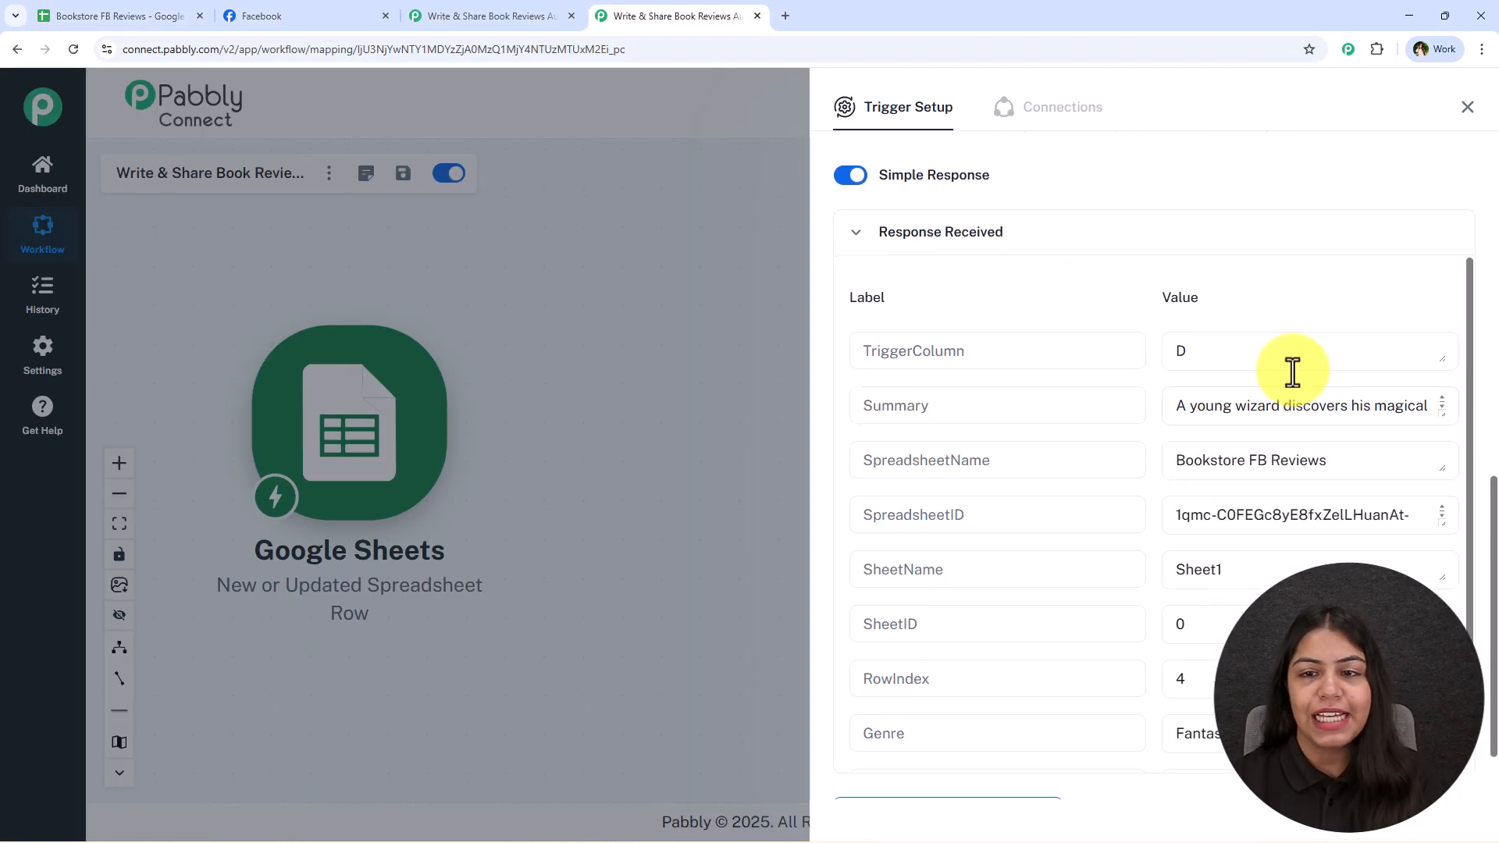
scroll(1143, 336, "up", 2)
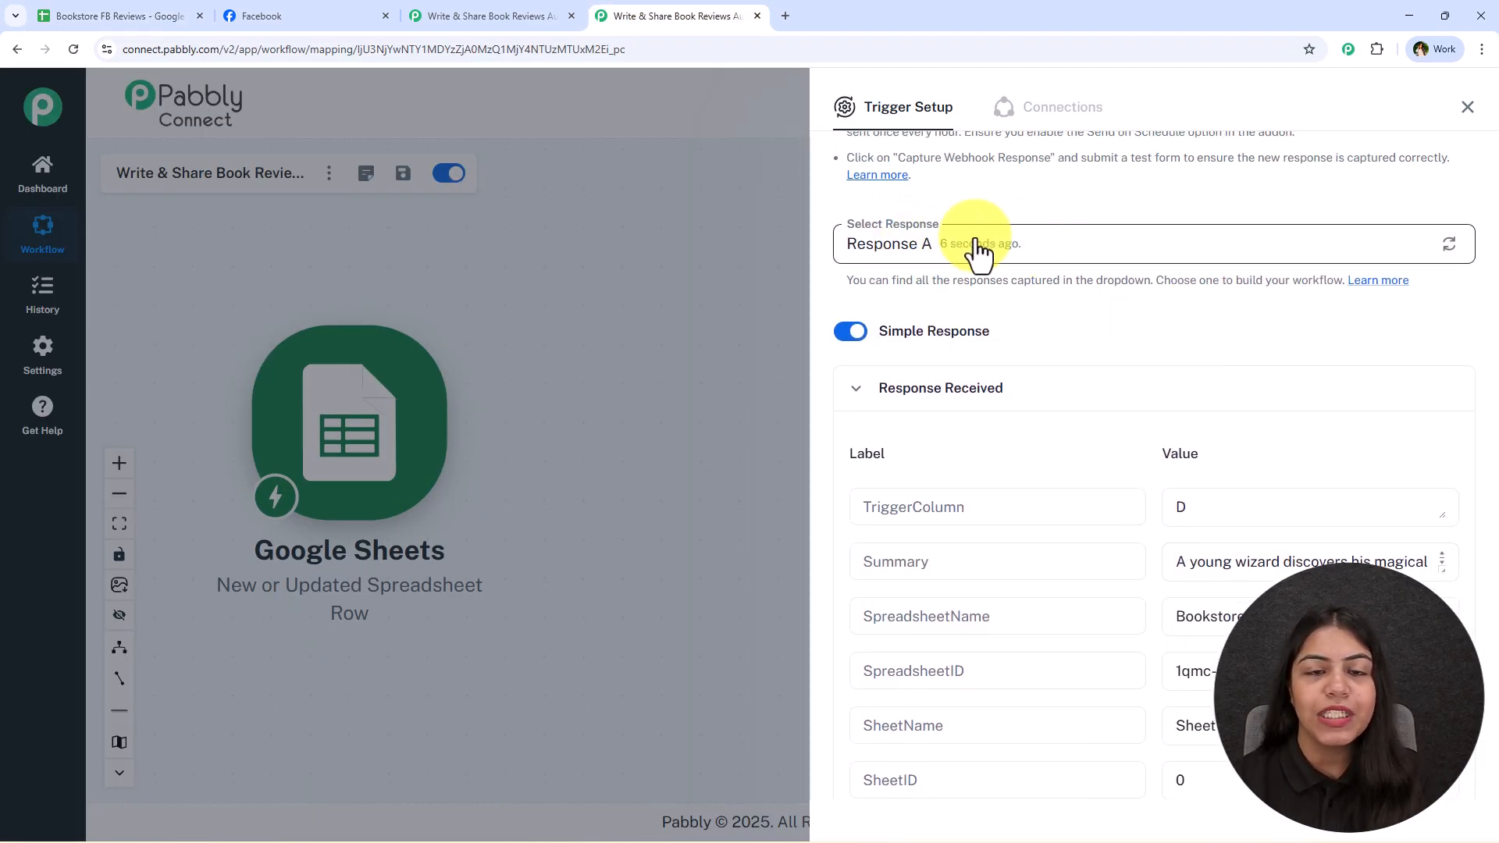
scroll(1215, 352, "down", 3)
scroll(1244, 372, "up", 1)
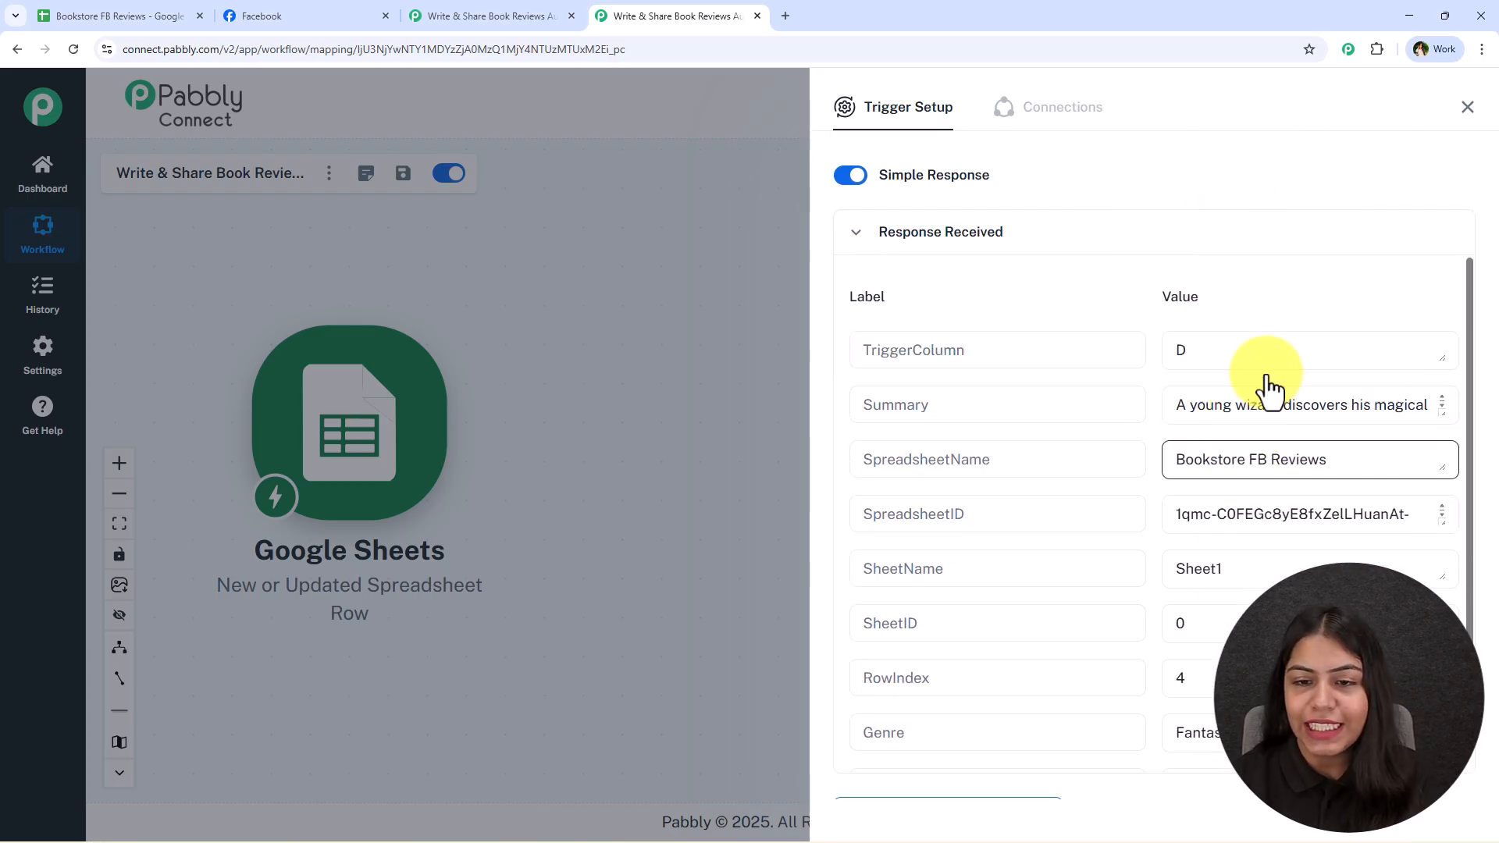
scroll(1248, 519, "down", 3)
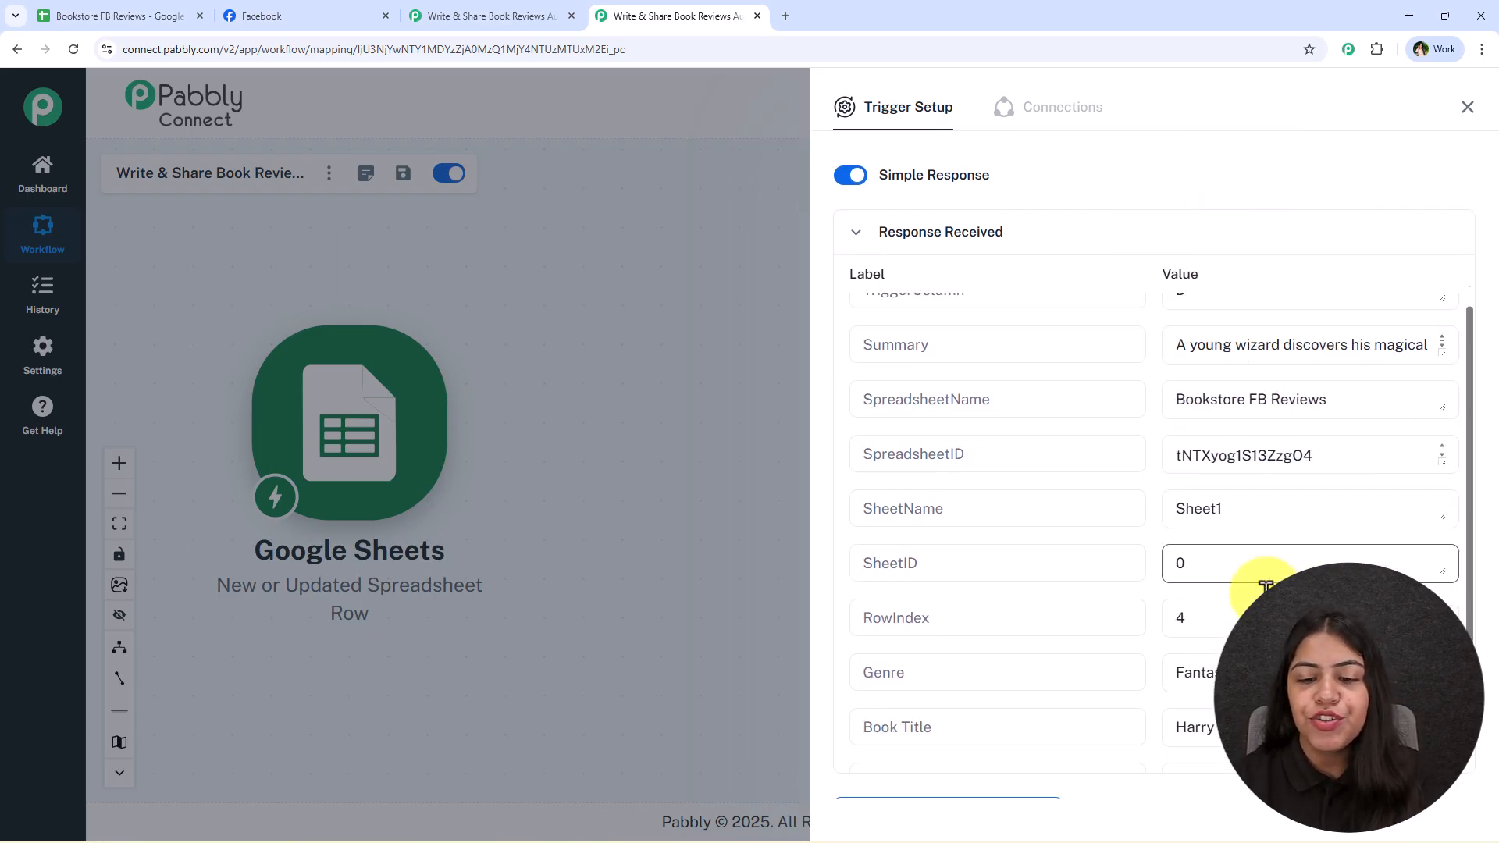
left_click_drag(1255, 612, 1141, 613)
left_click_drag(1280, 668, 1168, 668)
left_click_drag(1280, 721, 1197, 717)
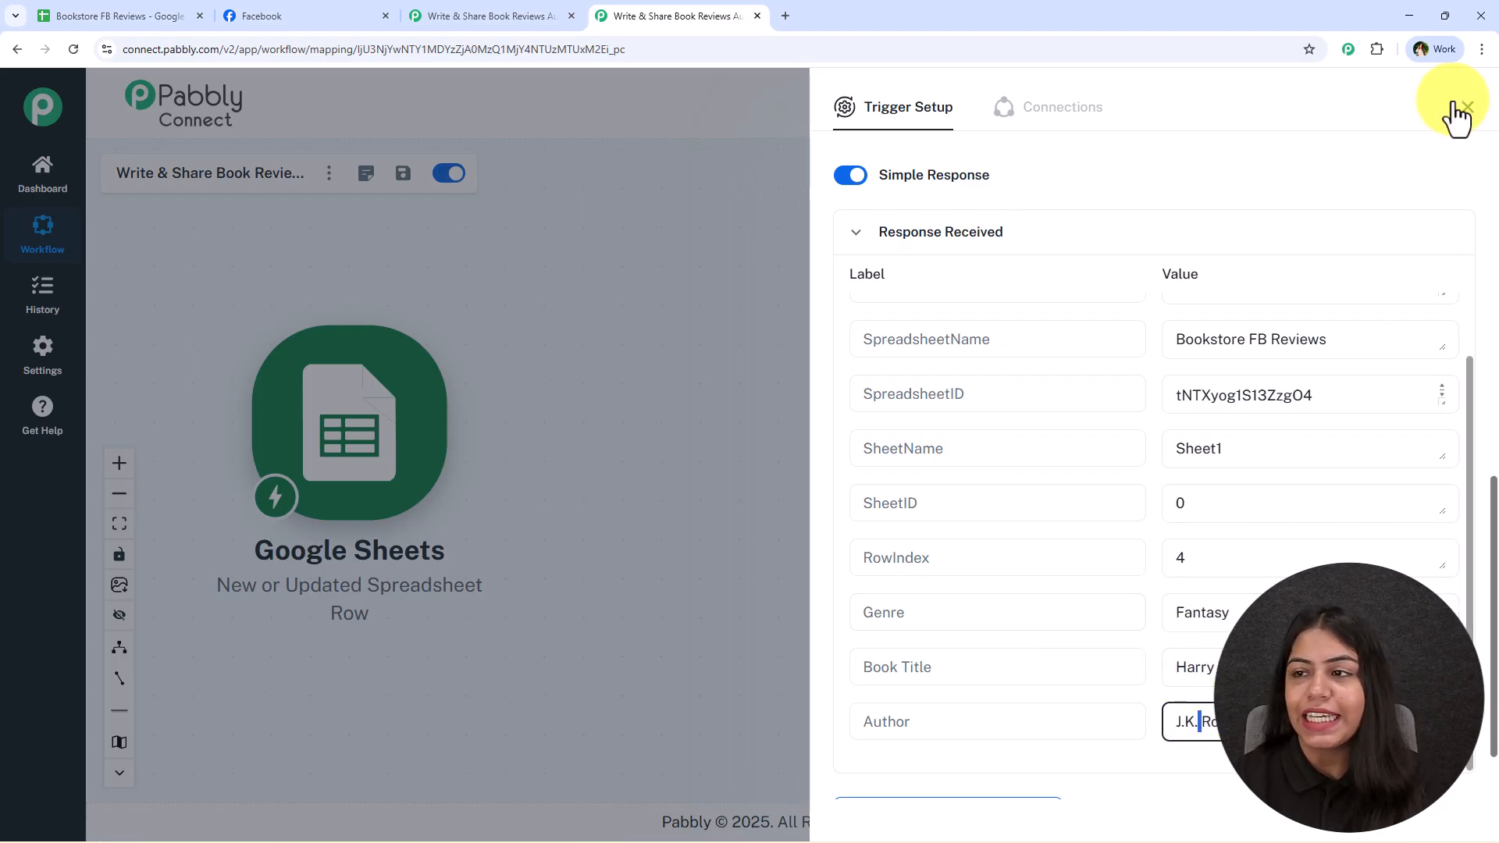
left_click(1464, 109)
View the Next Chapter page on Facebook and return to the Pabbly Connect workflow
left_click(261, 15)
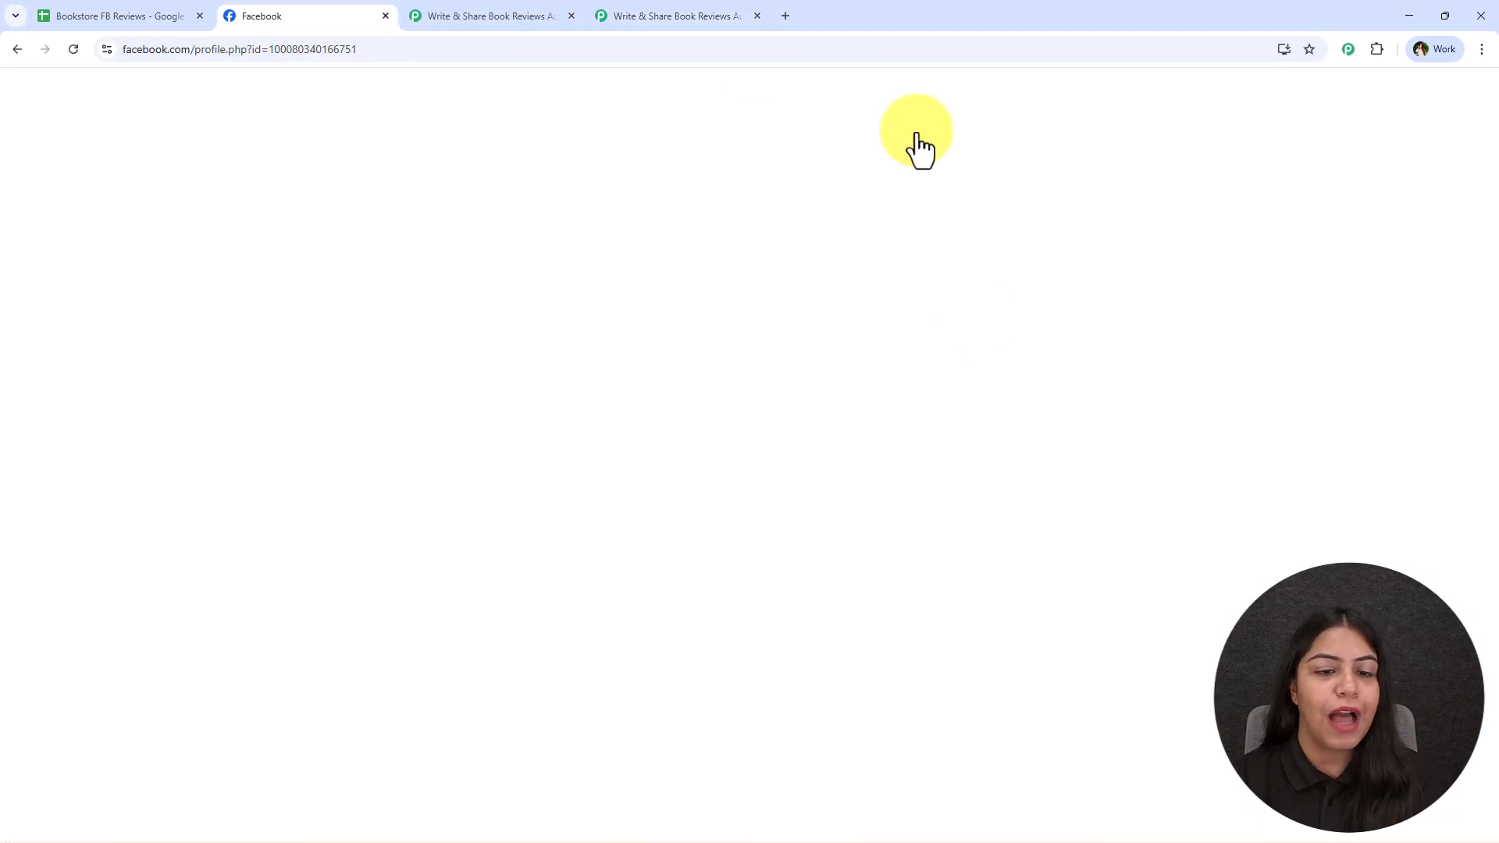
scroll(656, 458, "up", 5)
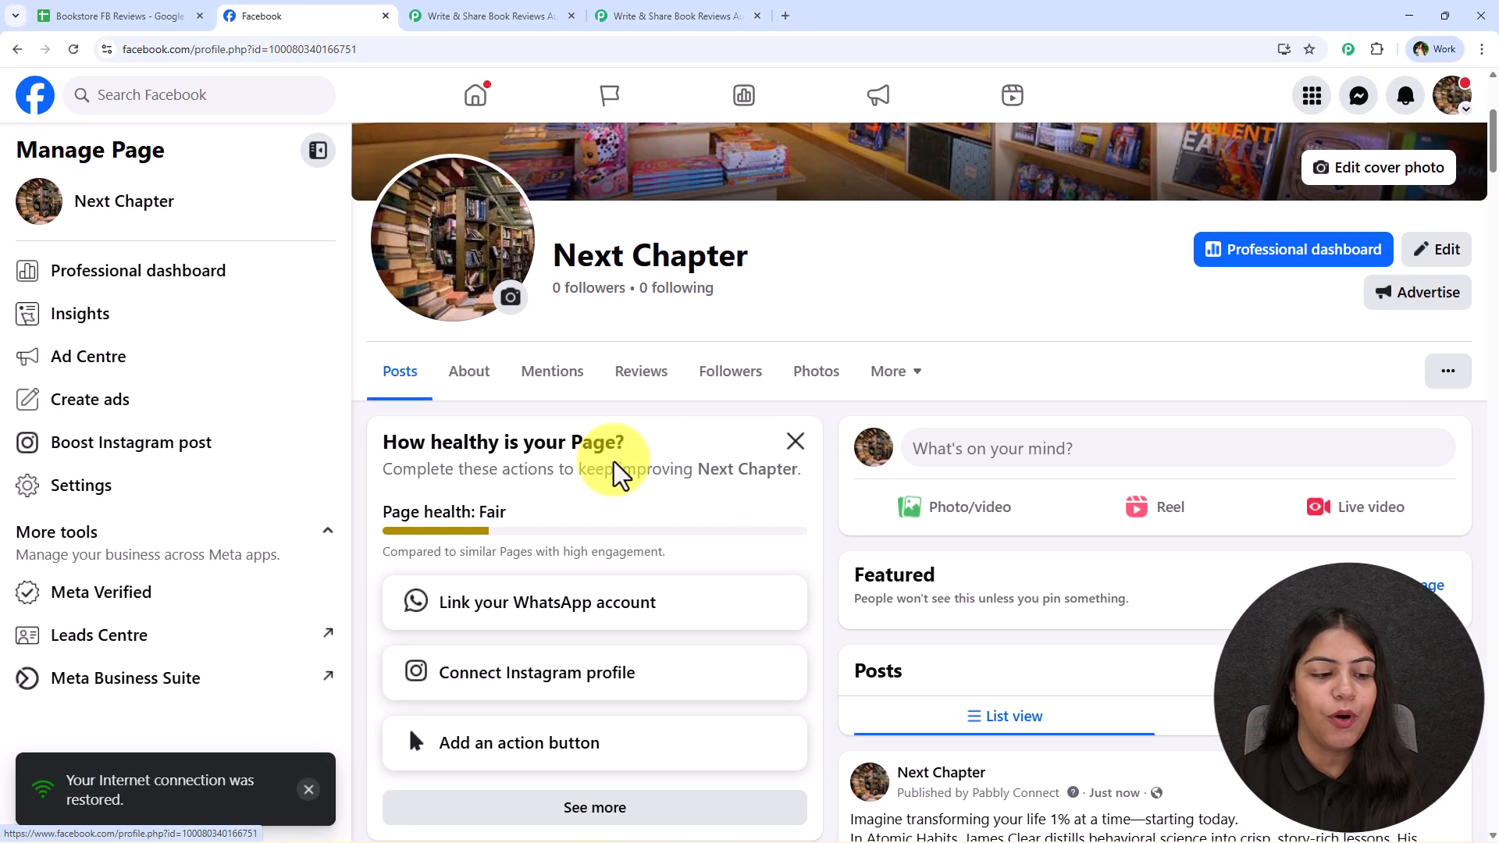
left_click(656, 14)
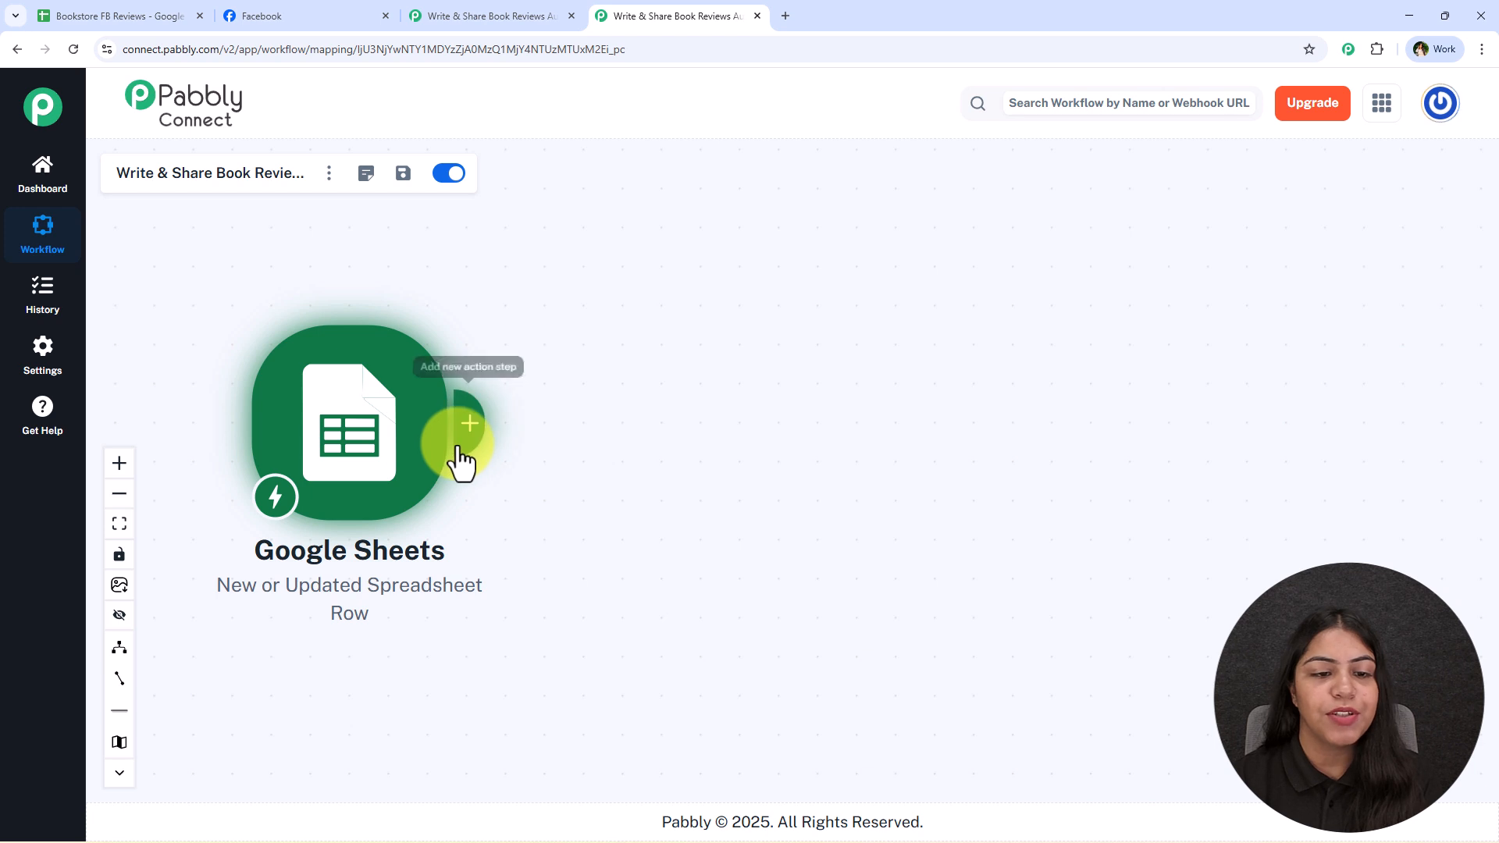
Add an OpenAI (ChatGPT, DALL-E, Whisper) action after the Google Sheets trigger with ChatGPT as its event
left_click(459, 462)
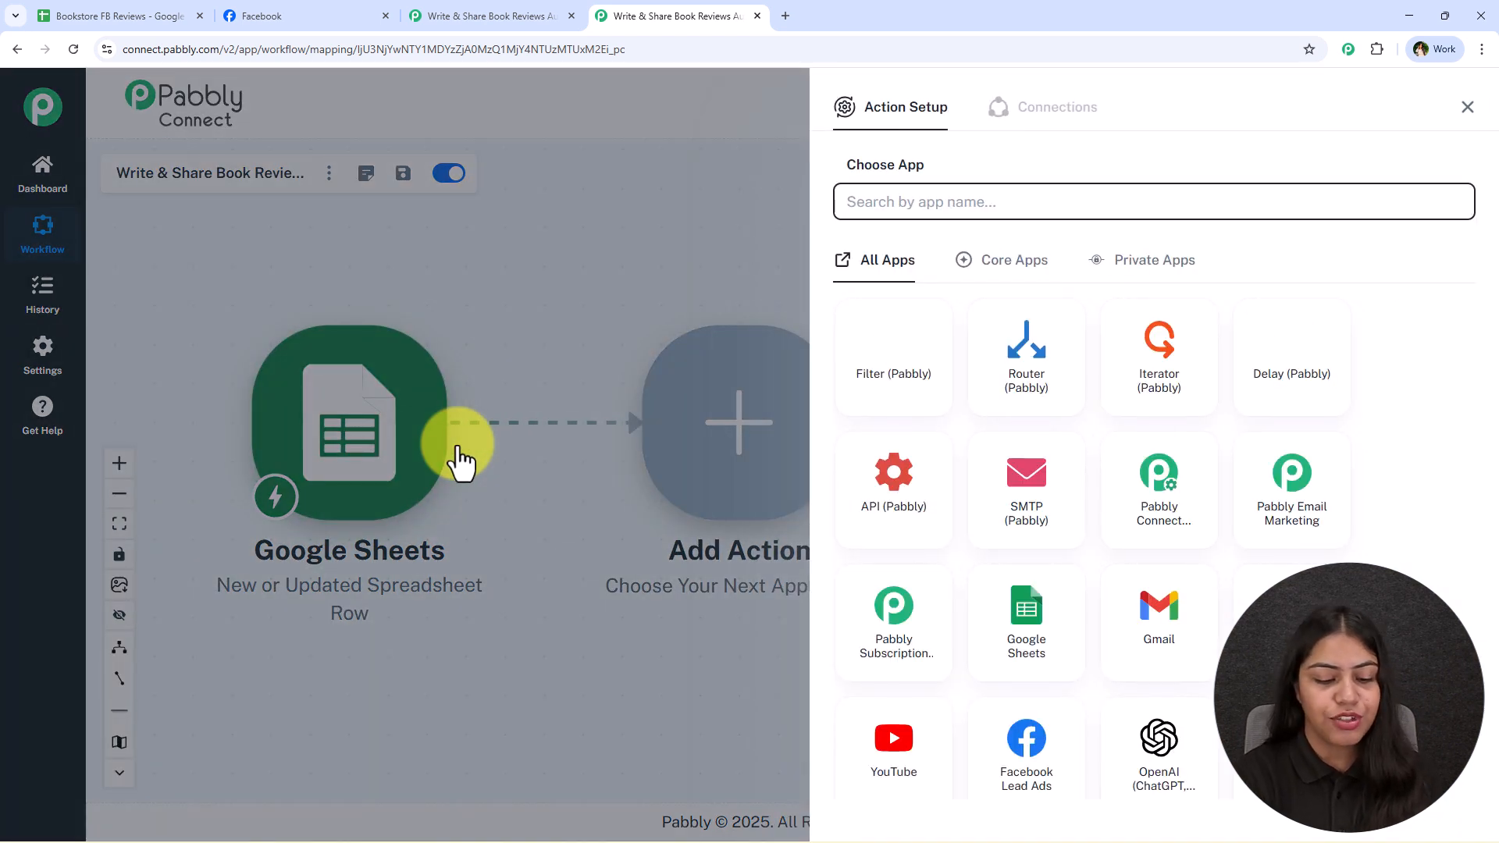
type("Ope")
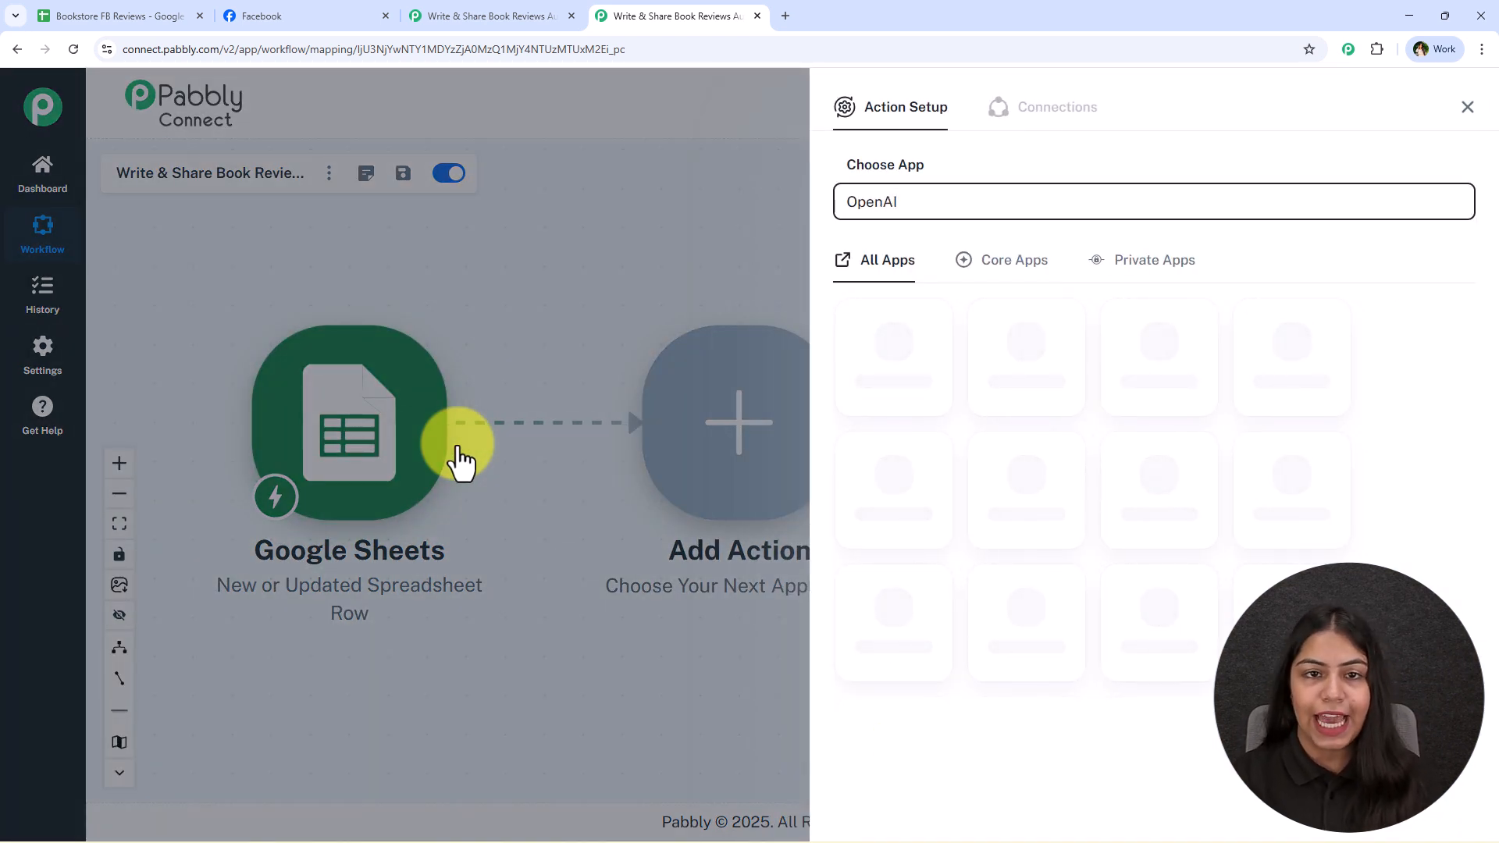
type("nAI")
left_click(918, 328)
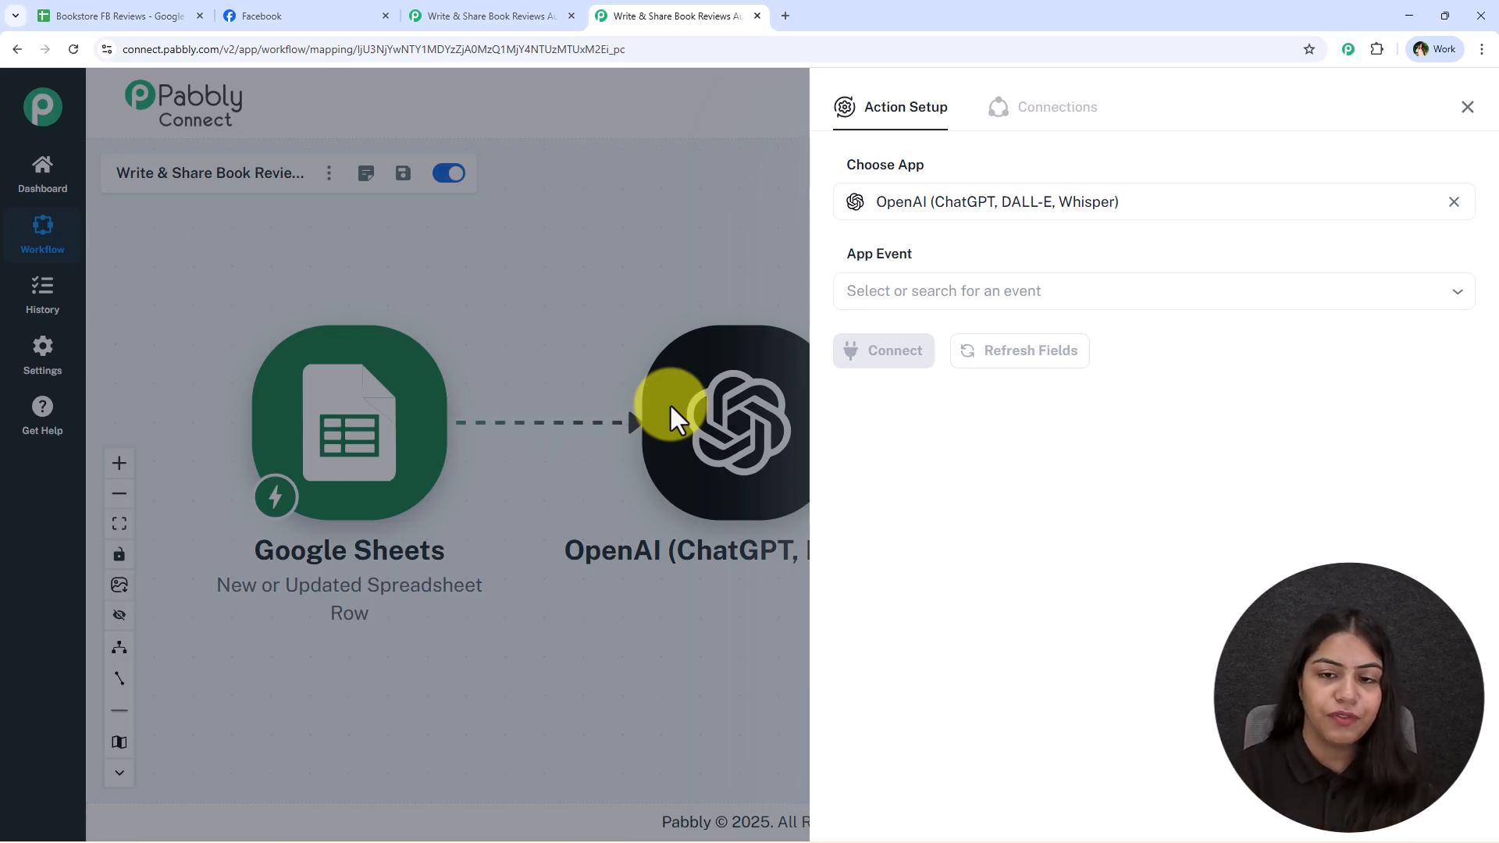
left_click(1064, 287)
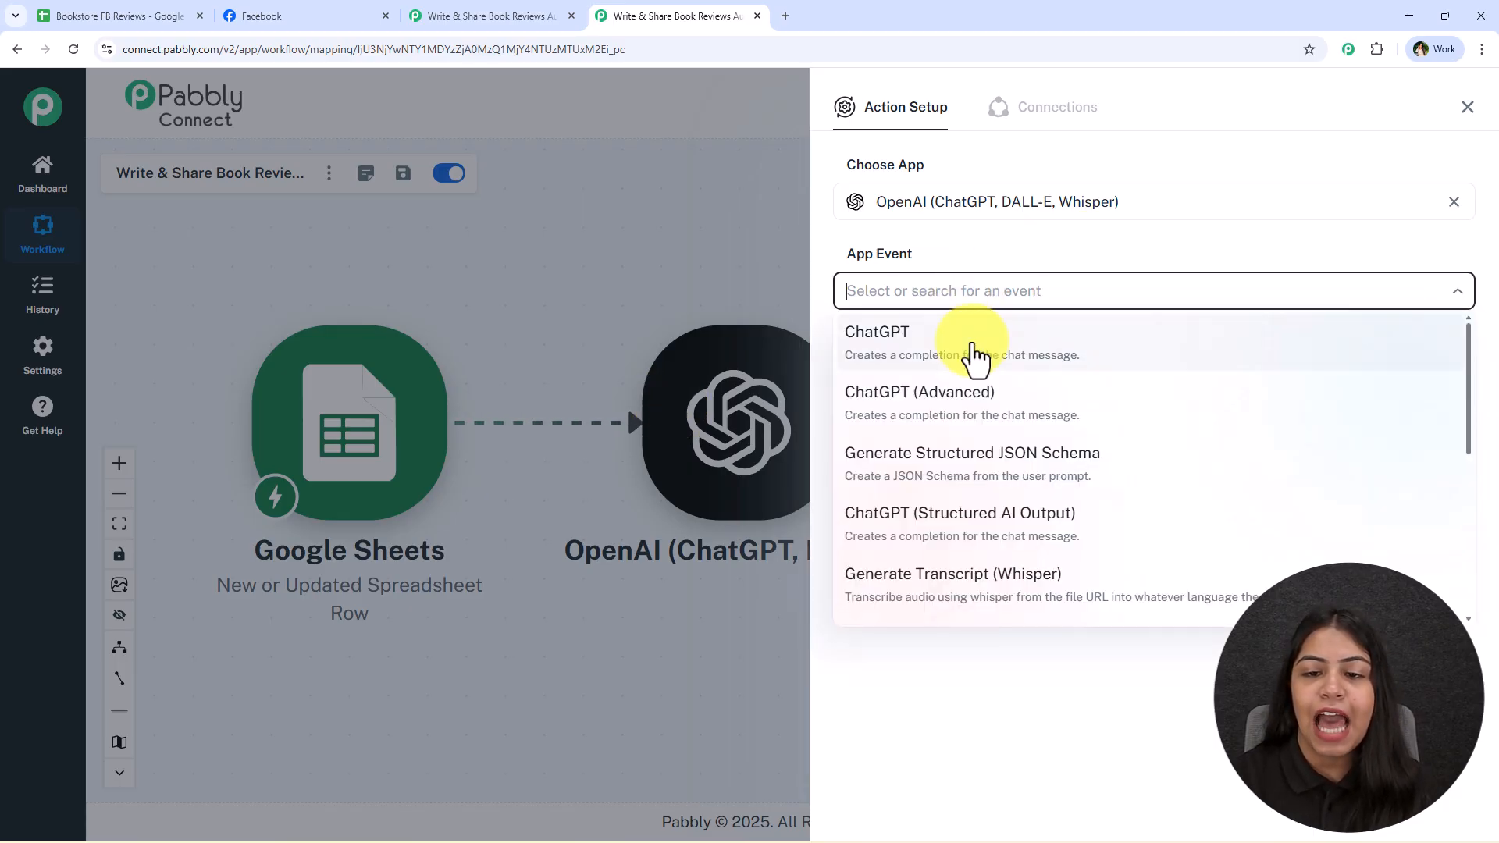
left_click(936, 345)
Start a new OpenAI connection for the ChatGPT action and open the OpenAI API keys page
left_click(890, 353)
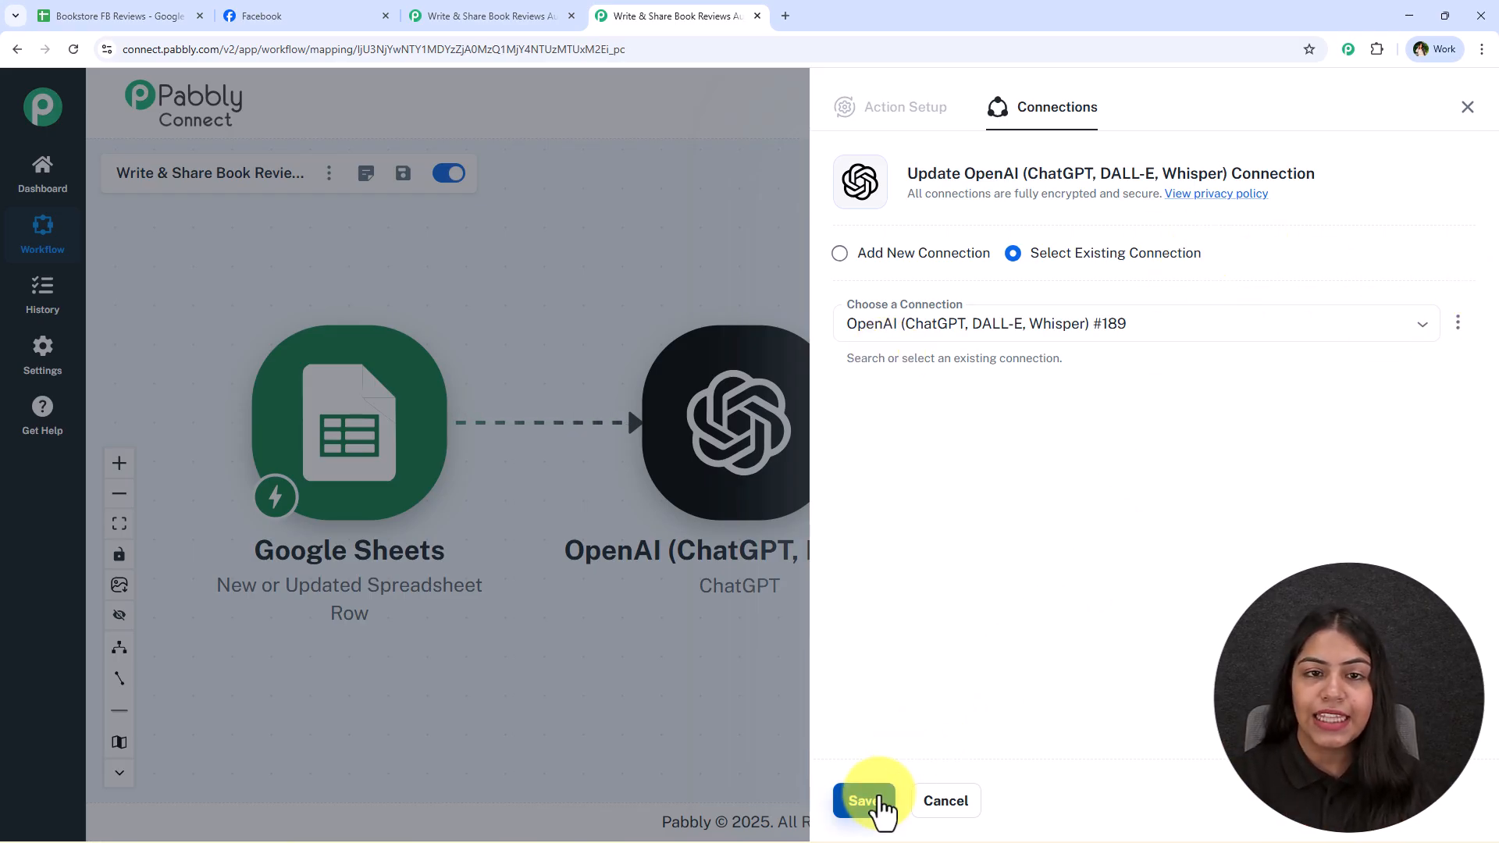
left_click(905, 270)
left_click(923, 429)
left_click(1179, 405)
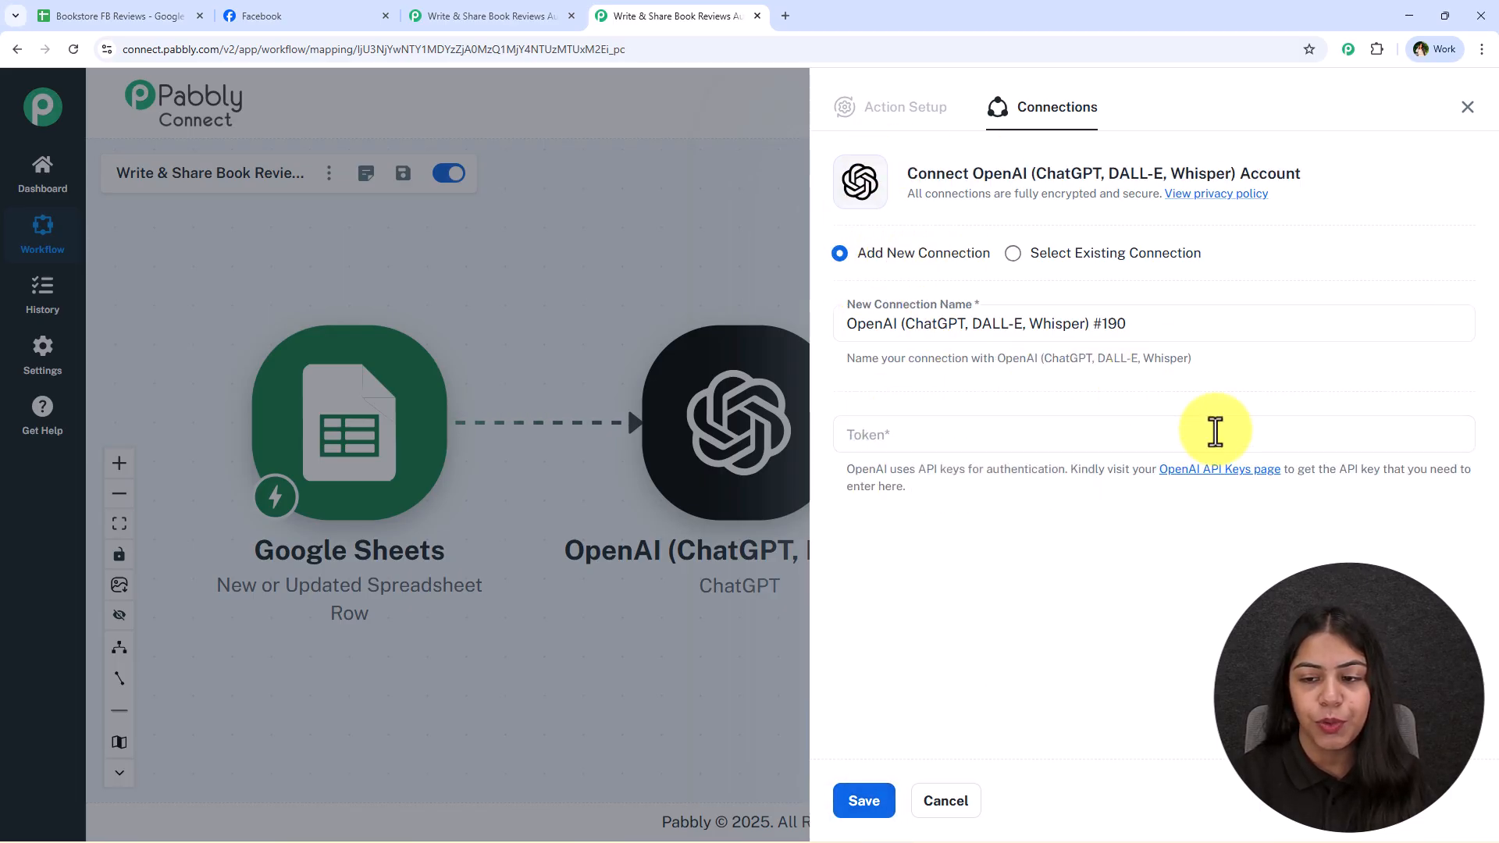
left_click(1249, 470)
left_click(668, 16)
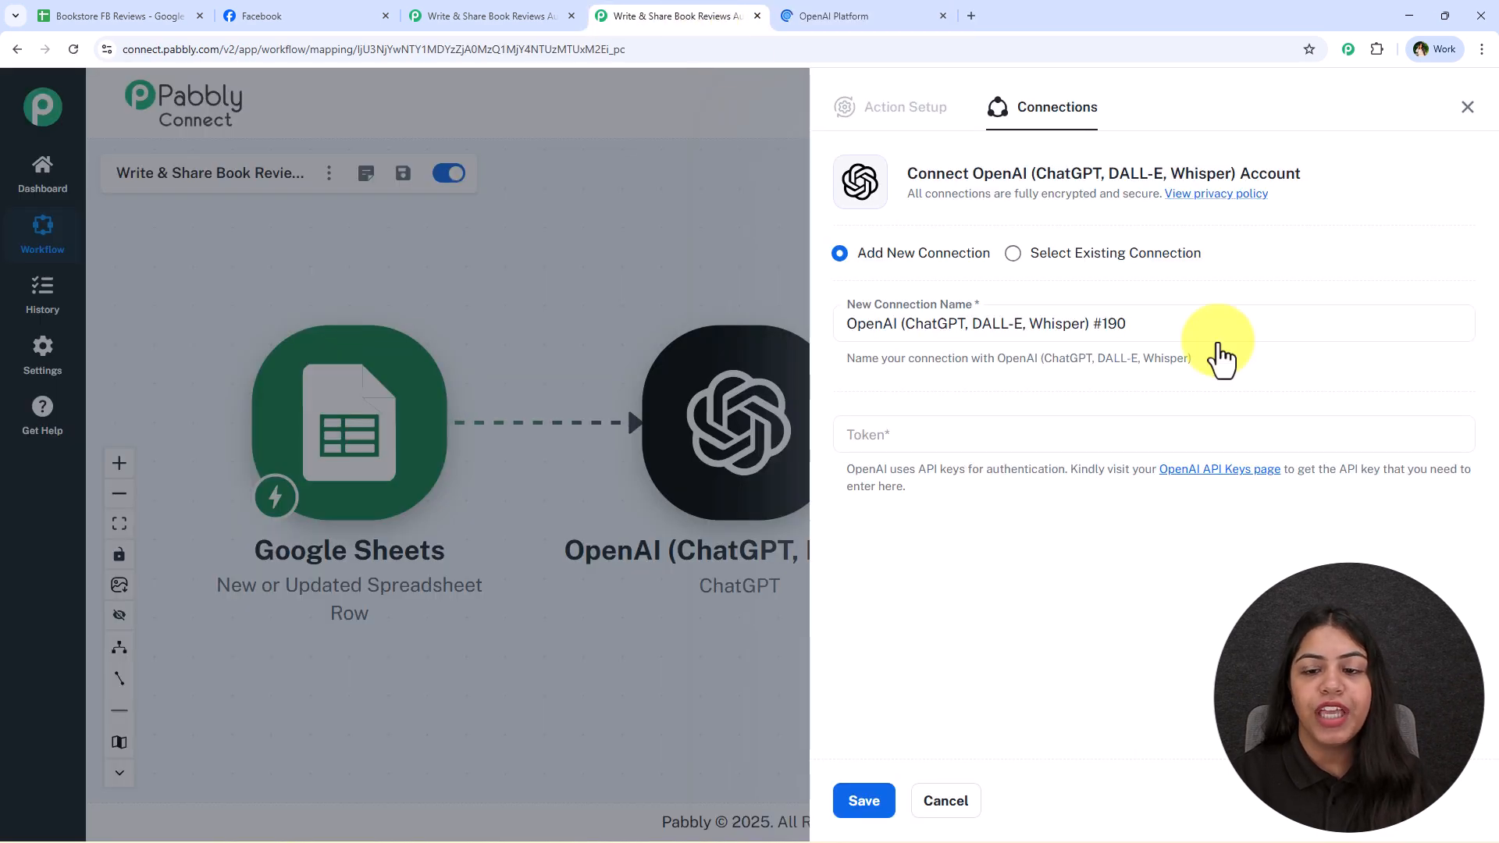
left_click(843, 11)
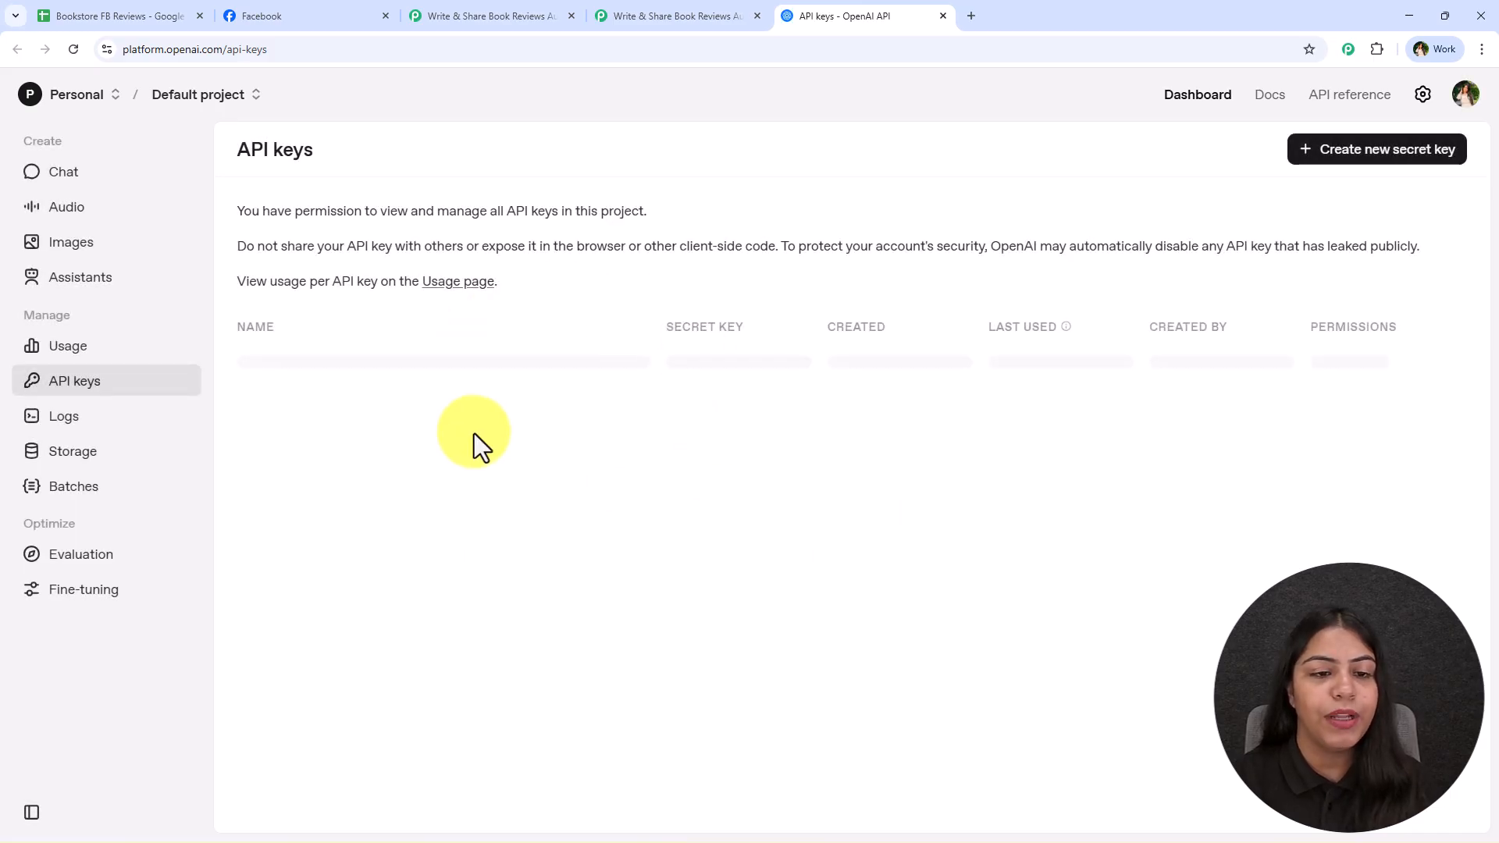
Create a new OpenAI secret key in the Default project with All permissions and copy it
left_click(1336, 154)
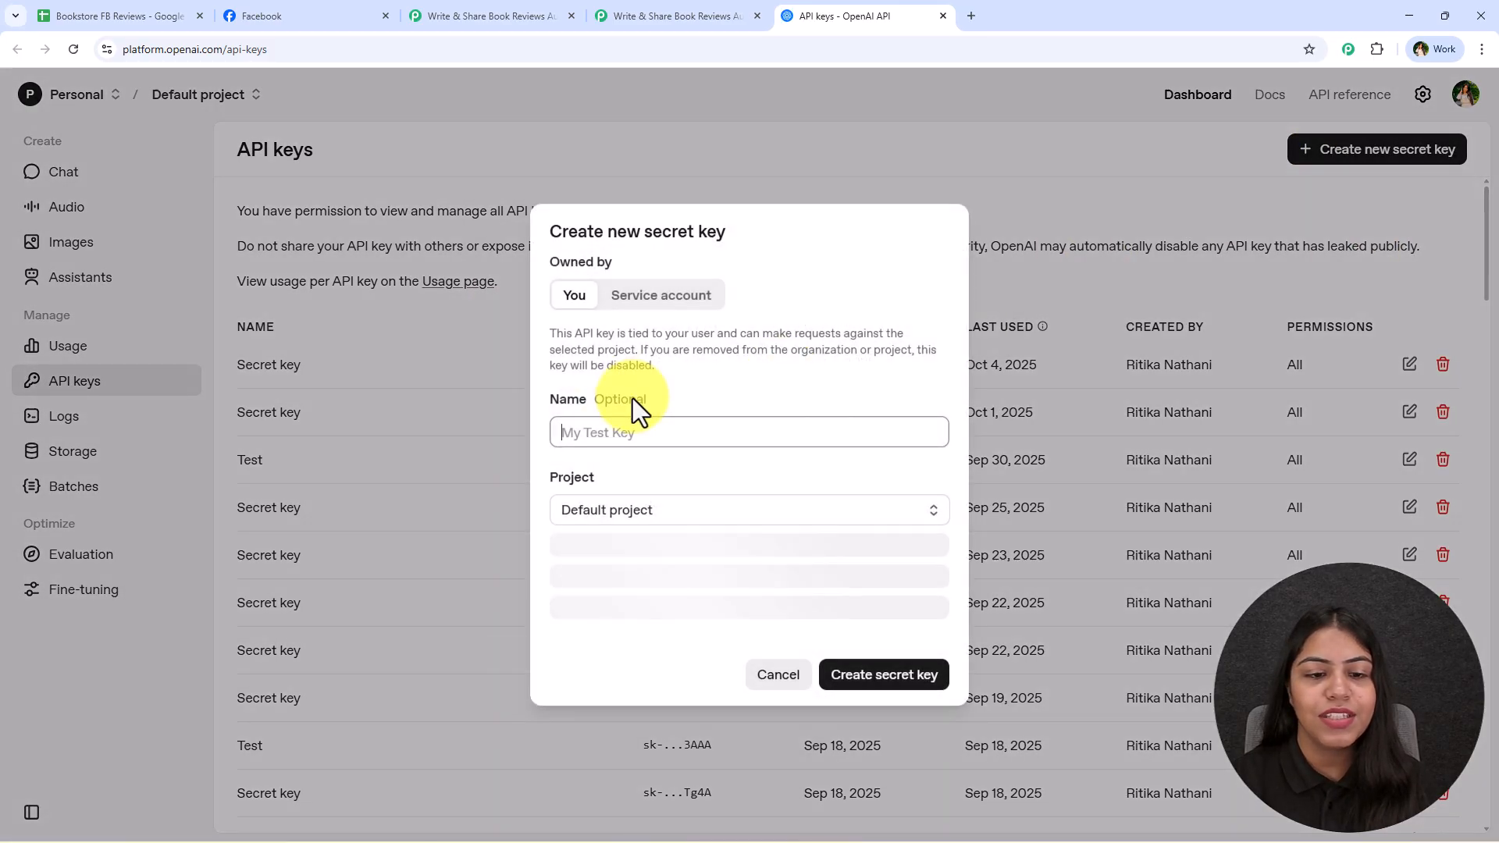
left_click(774, 507)
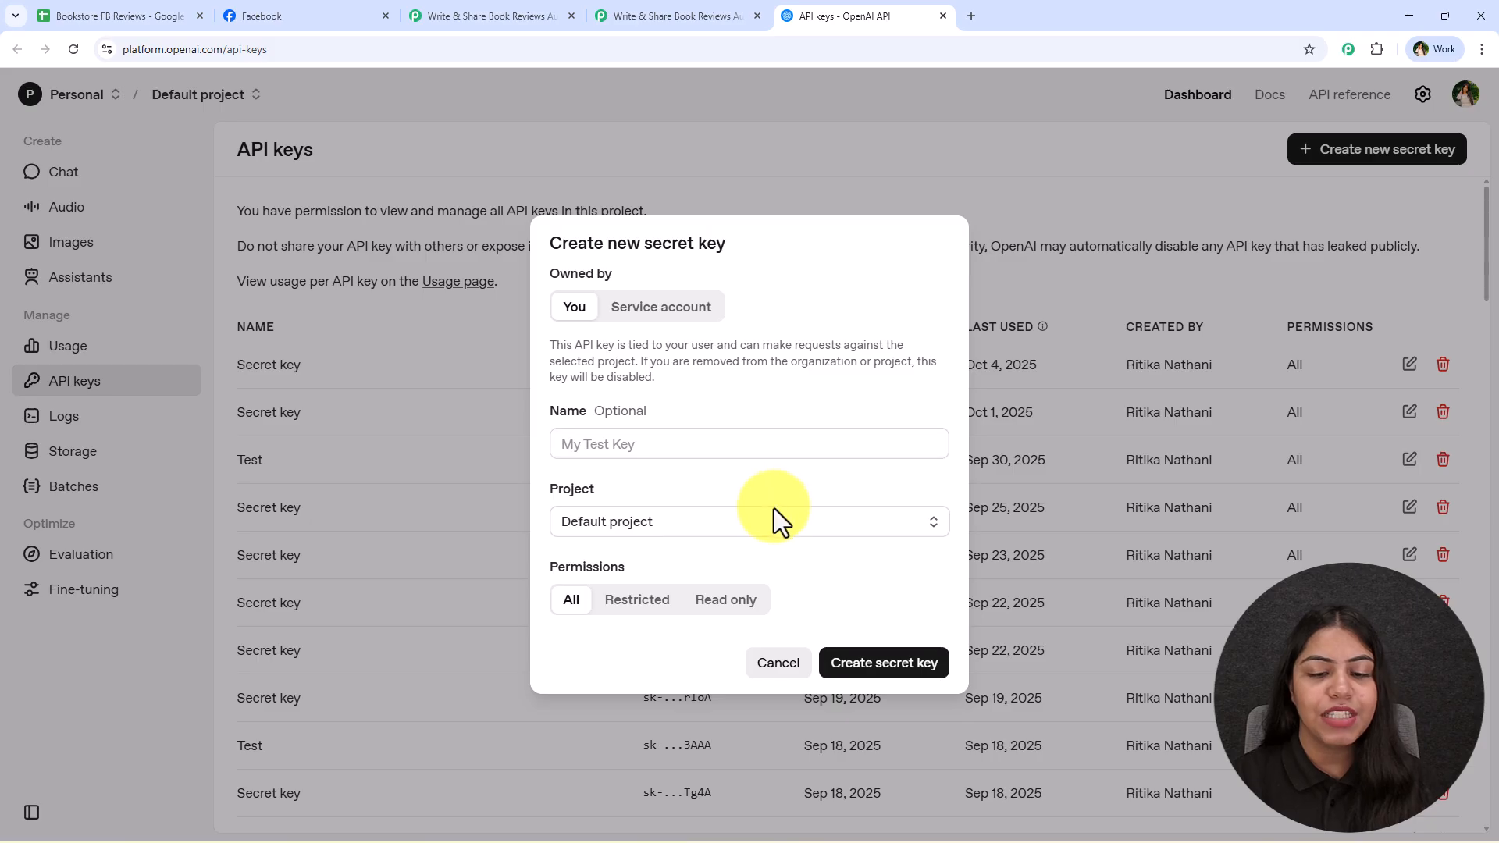
left_click(897, 665)
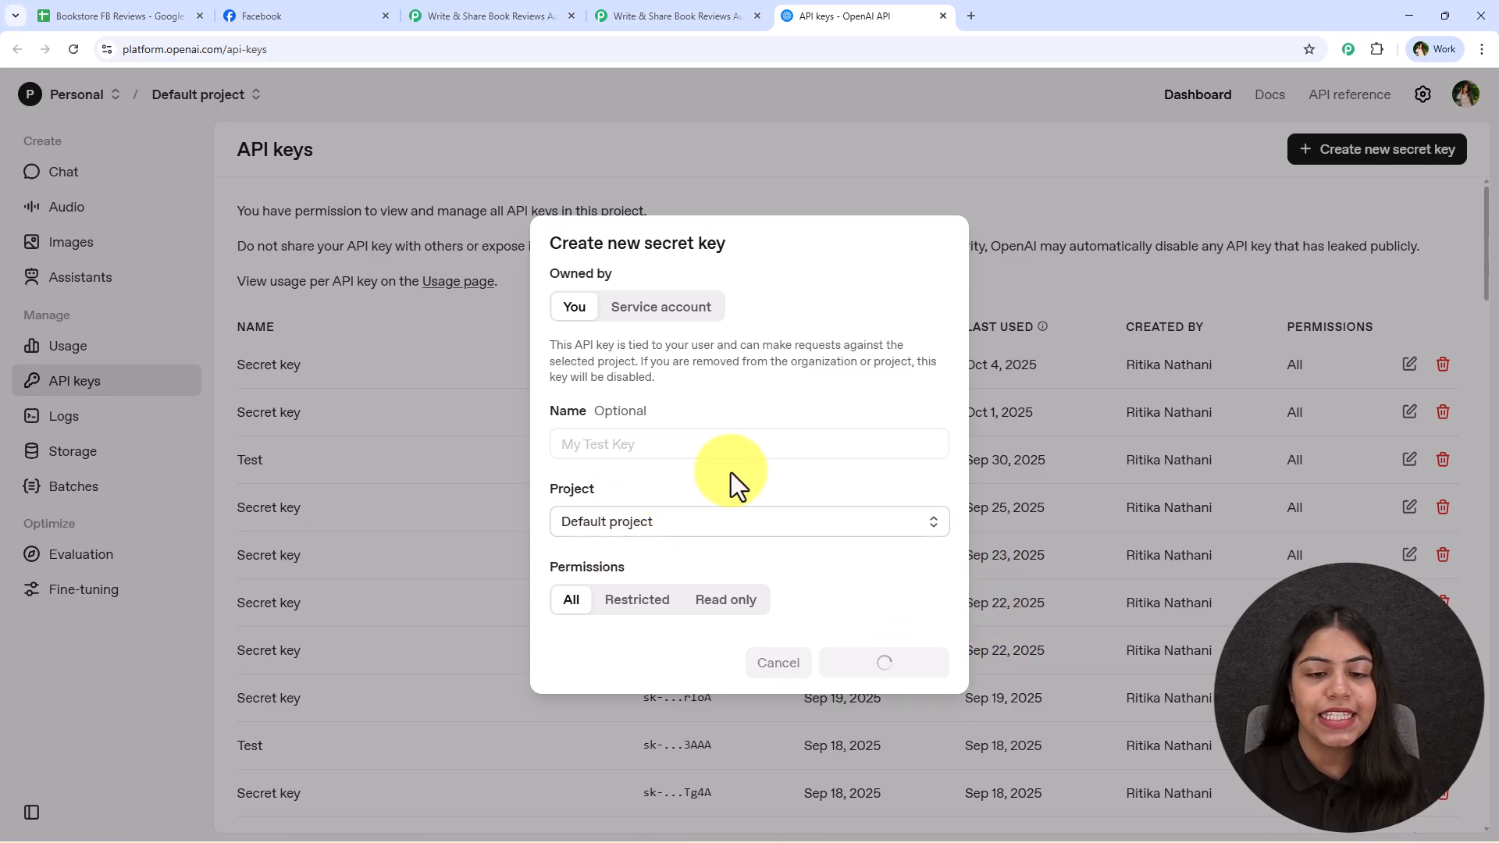
left_click(895, 481)
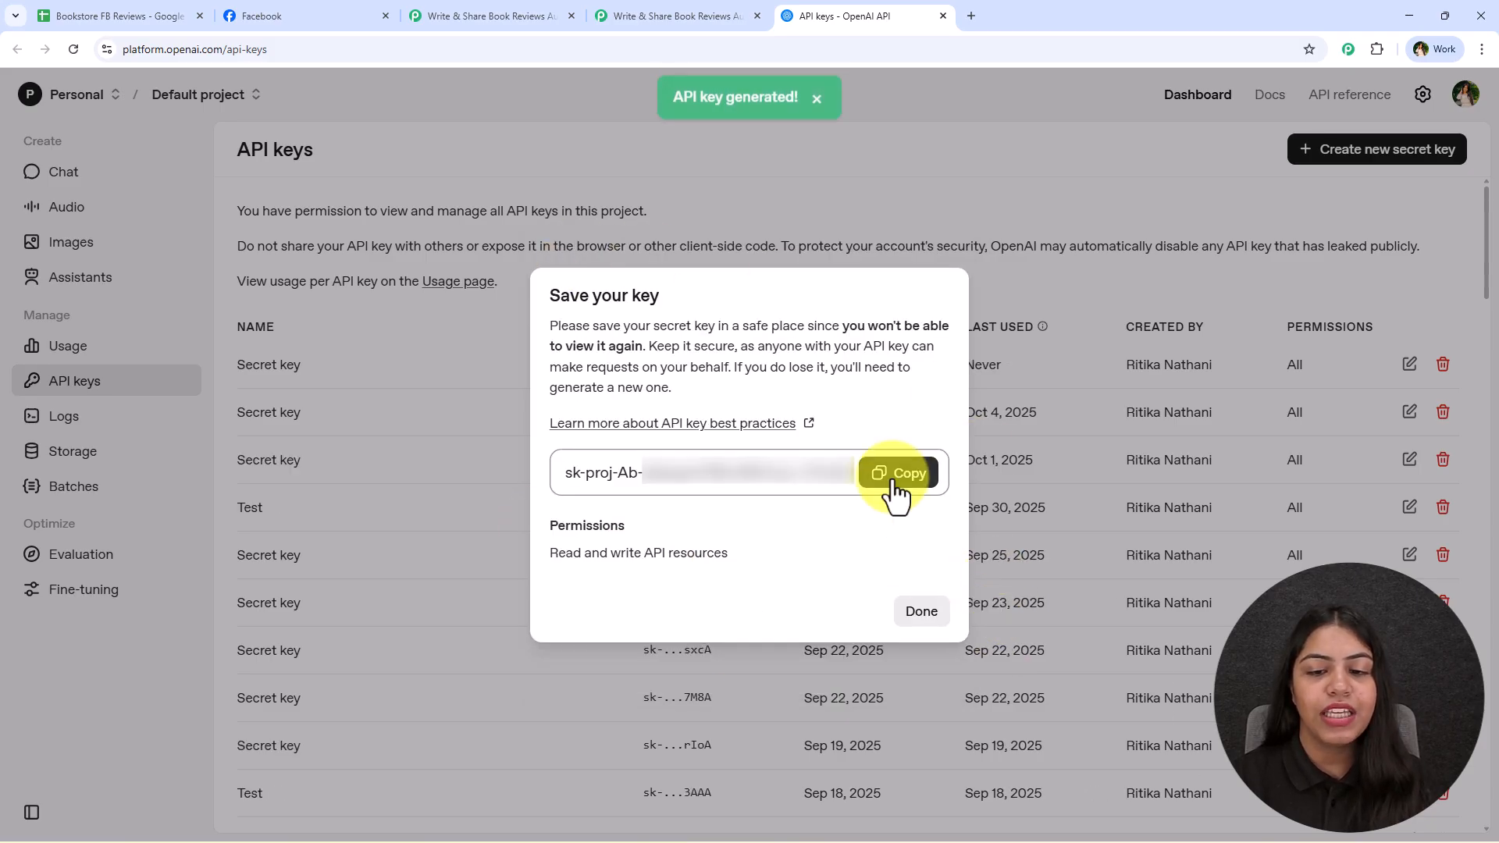
Return to Pabbly Connect, paste the API key as the OpenAI connection's token, and save the connection
left_click(633, 11)
left_click(966, 437)
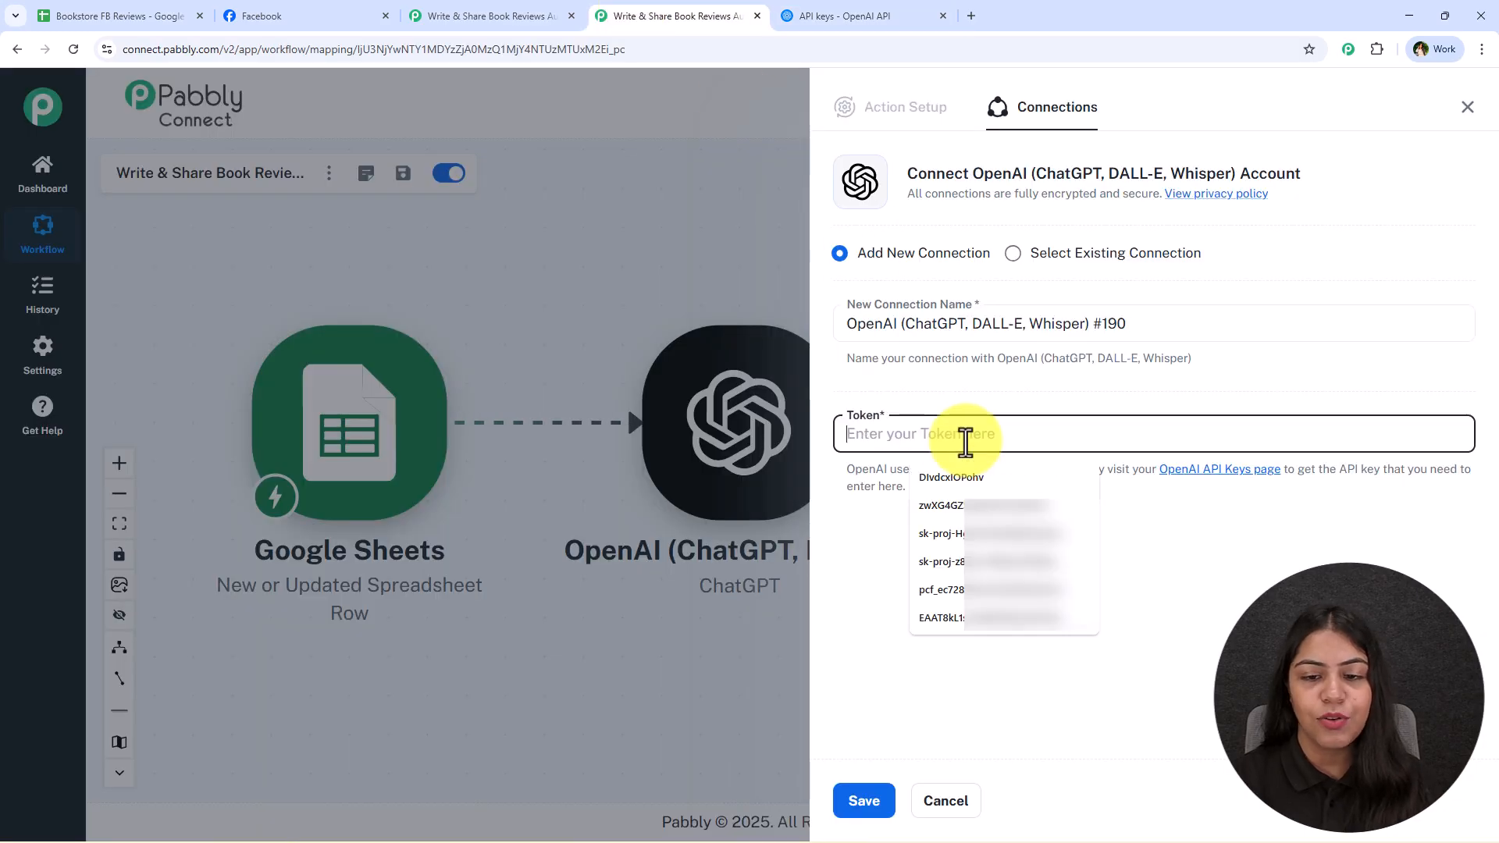
key("ctrl+v")
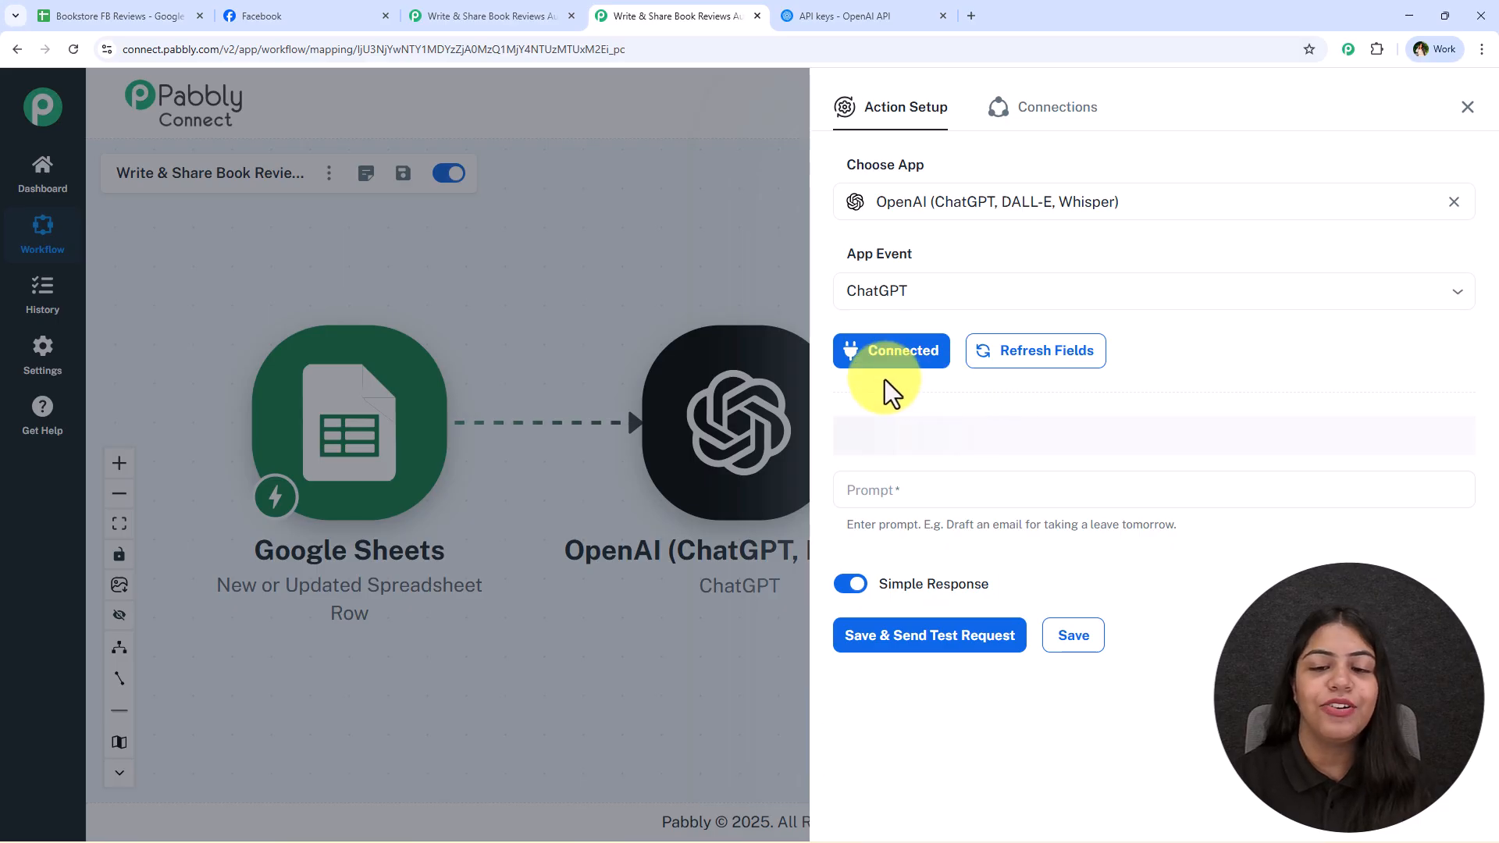
Set the ChatGPT action's AI model to gpt-5
left_click(881, 433)
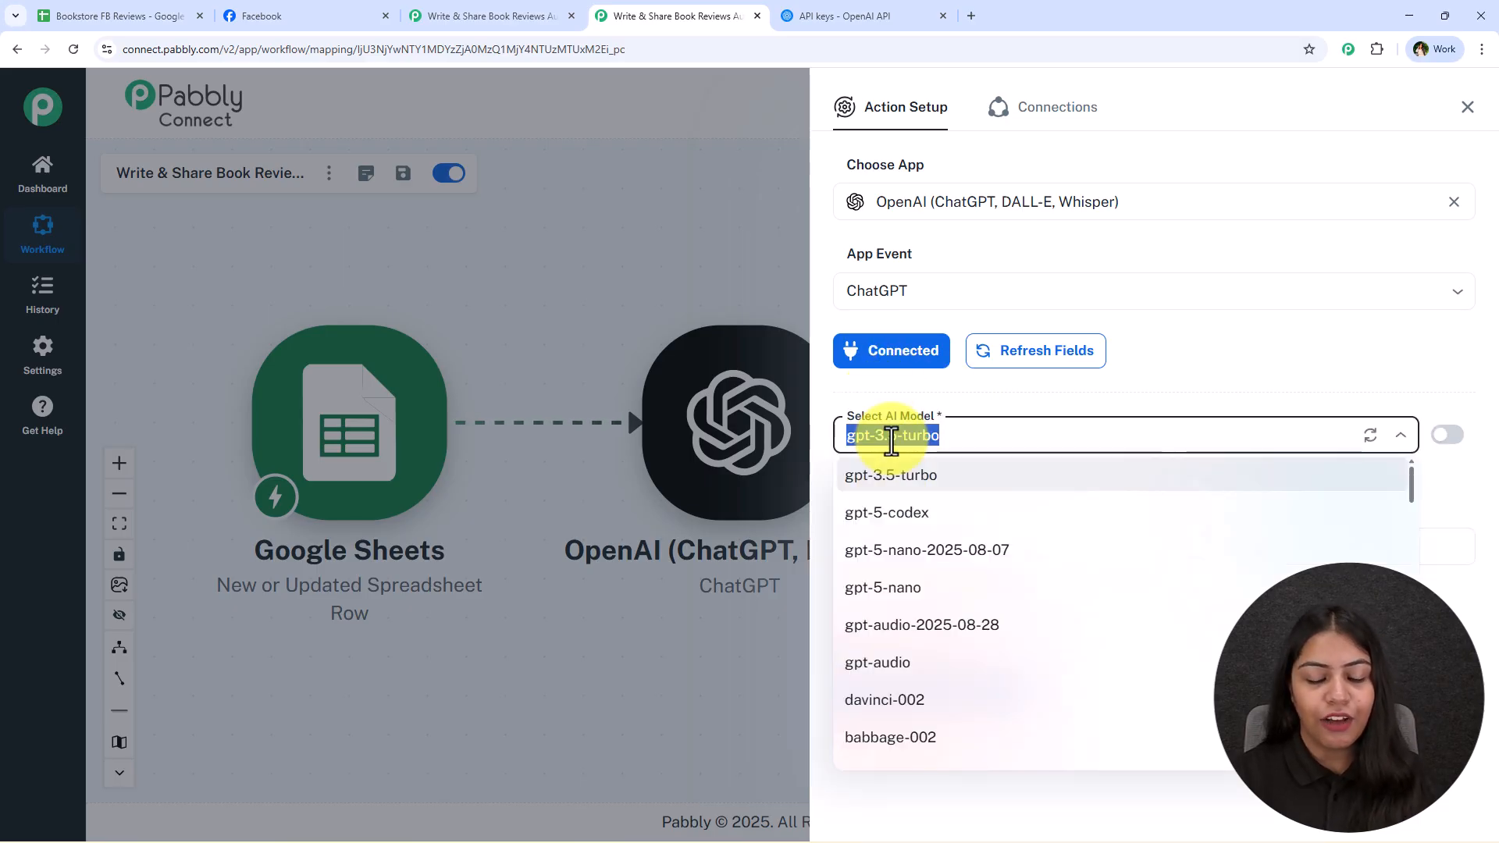
type("gpt-5")
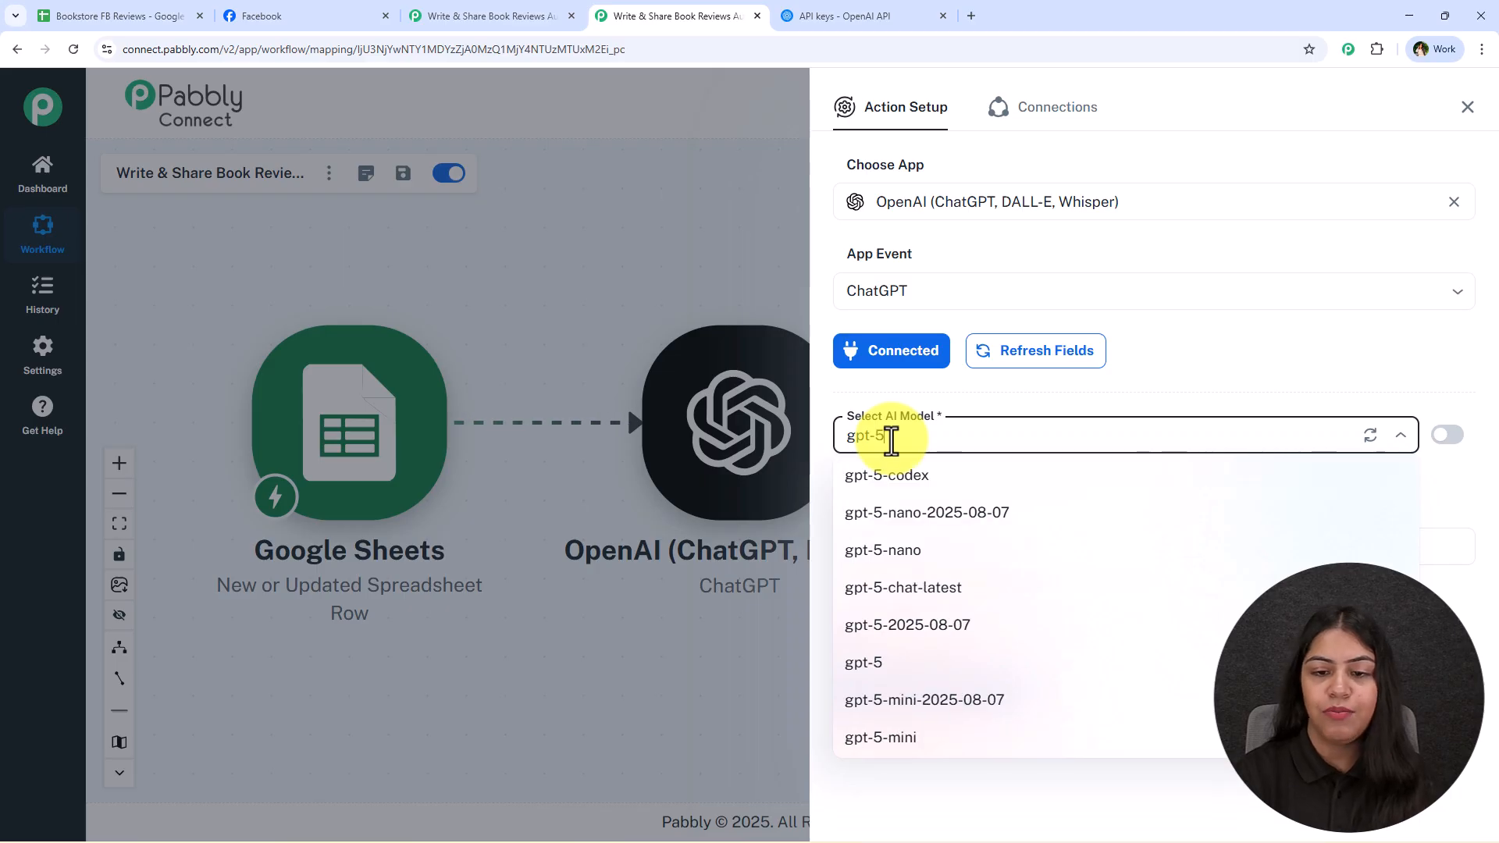
left_click(962, 662)
View the published book review posts on the Next Chapter Facebook page and return to the ChatGPT action's prompt
left_click(985, 544)
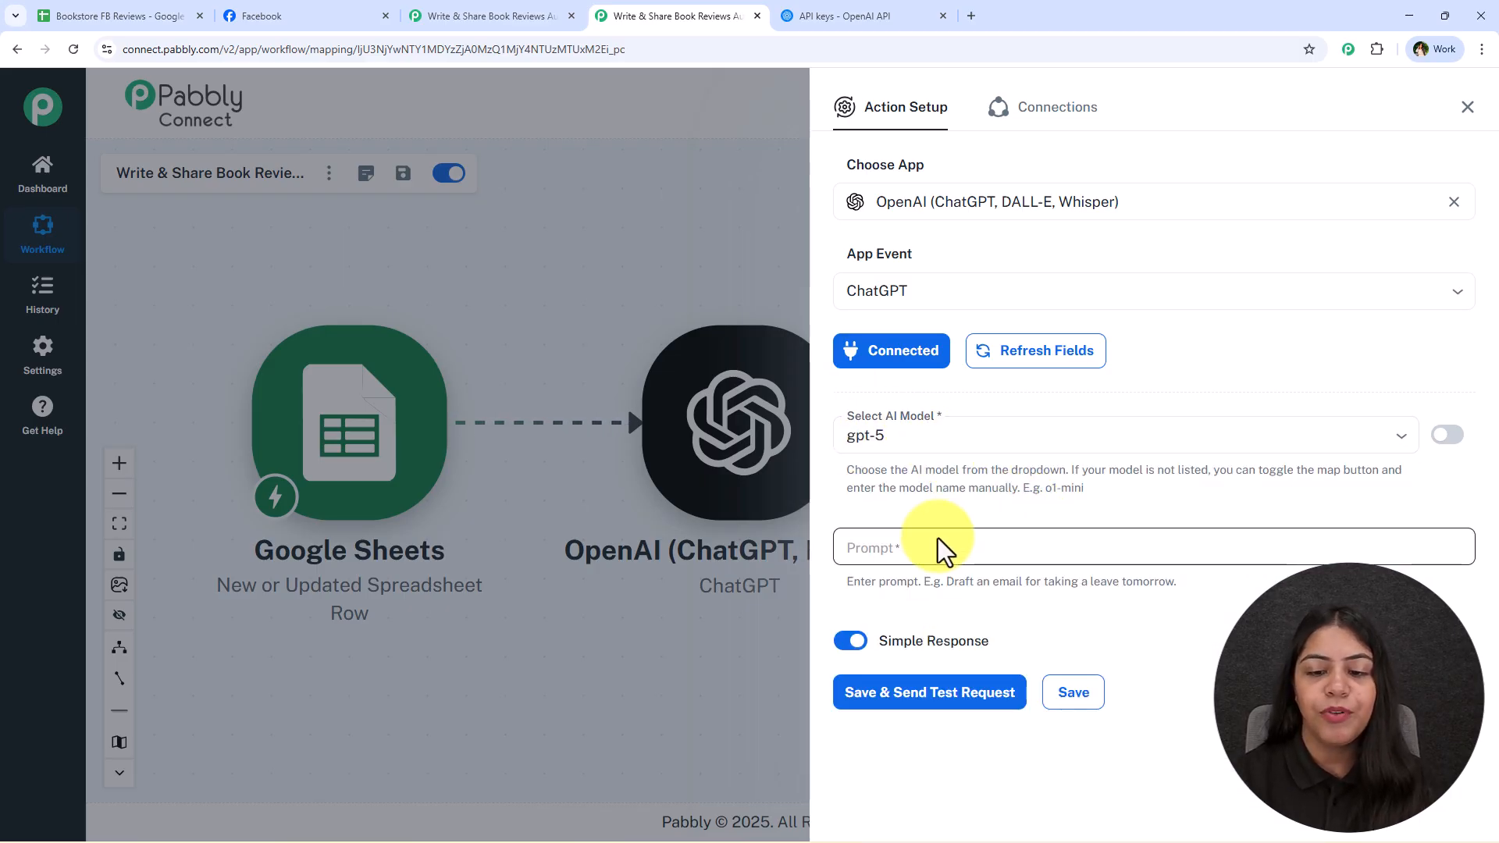
left_click(300, 15)
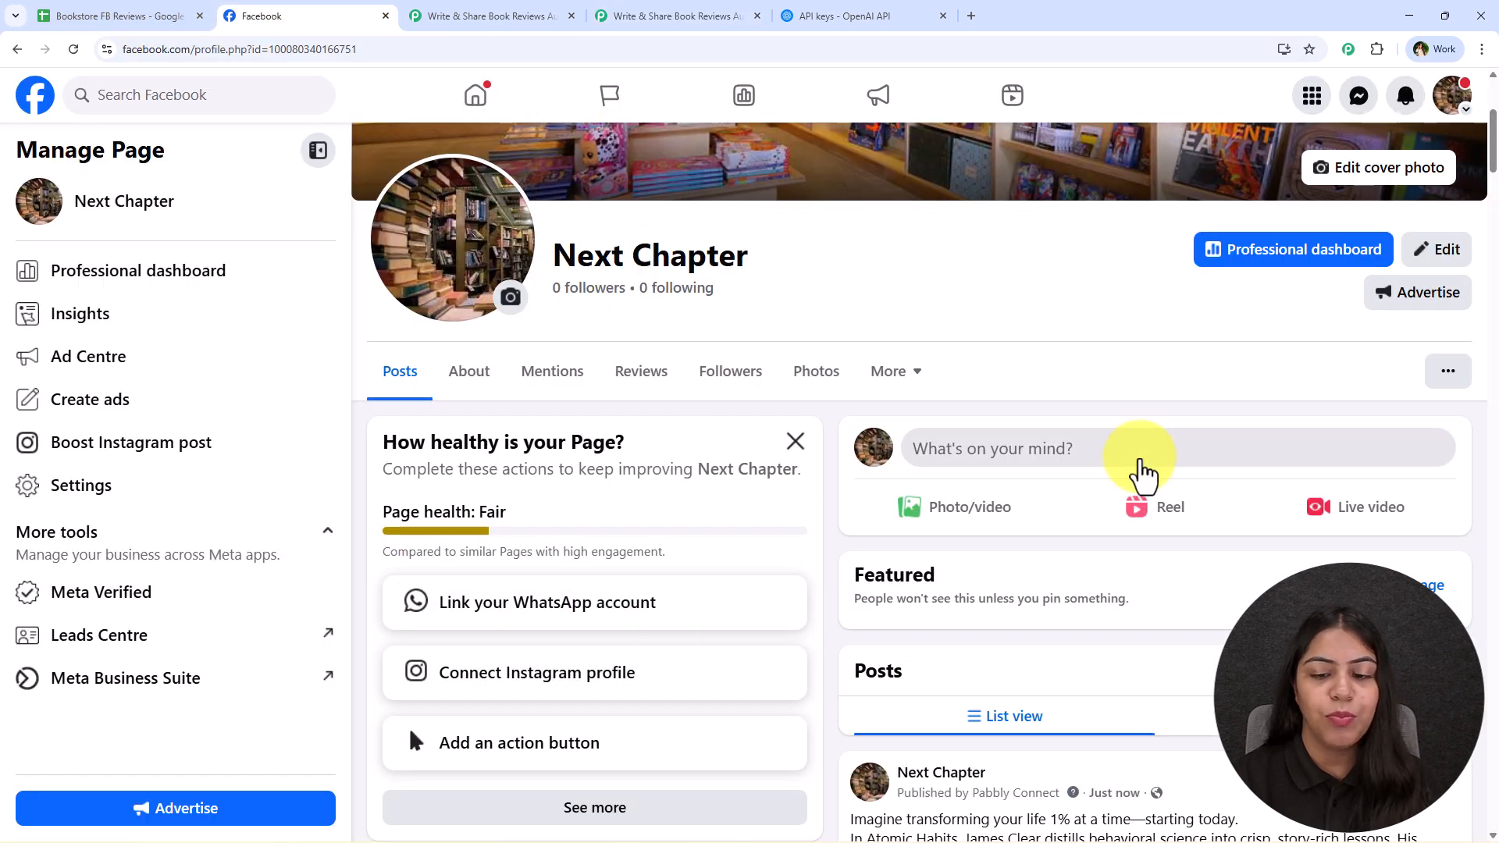
scroll(1032, 451, "down", 5)
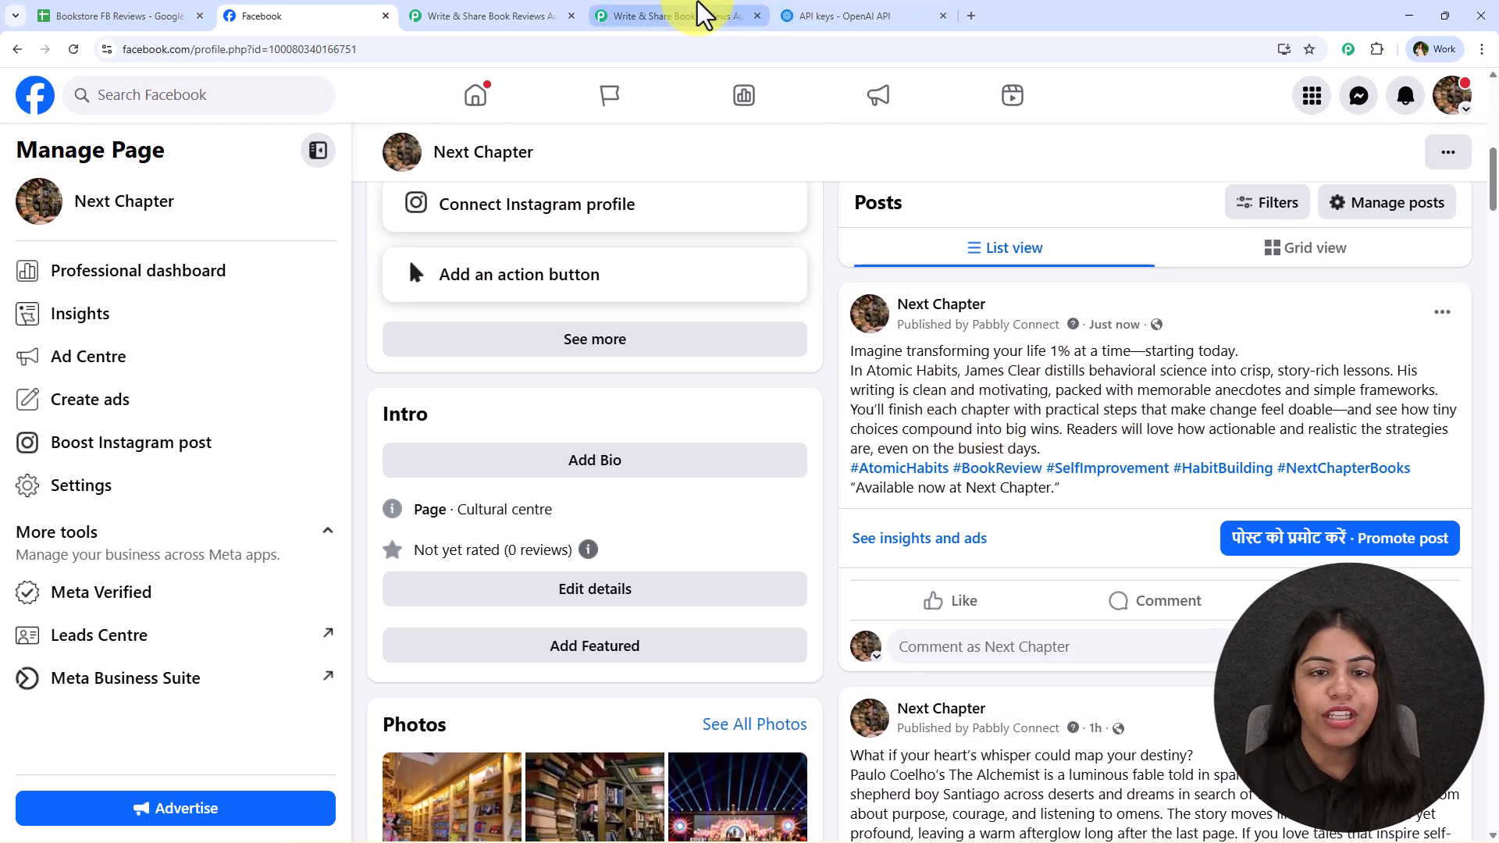
left_click(703, 16)
Paste a prompt for an engaging Facebook book review under 120 words, with Book Title, Author, Genre and Summary lines plus instructions
key("ctrl+v")
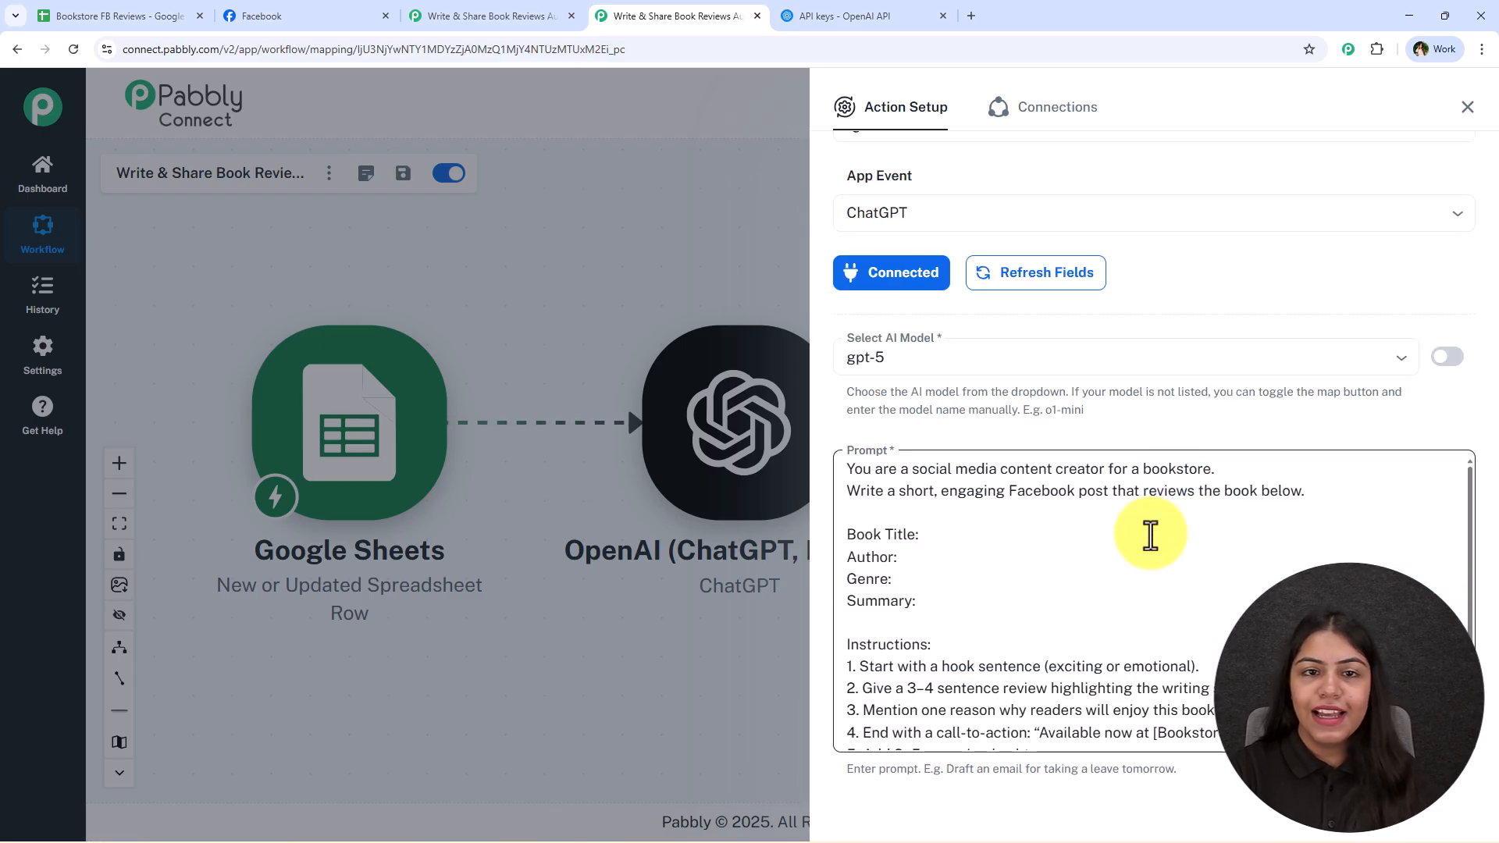
scroll(1138, 335, "down", 2)
scroll(1150, 334, "down", 1)
Map the Google Sheets Book Title value onto the prompt's Book Title line
left_click(1061, 385)
left_click(1043, 406)
left_click(1031, 444)
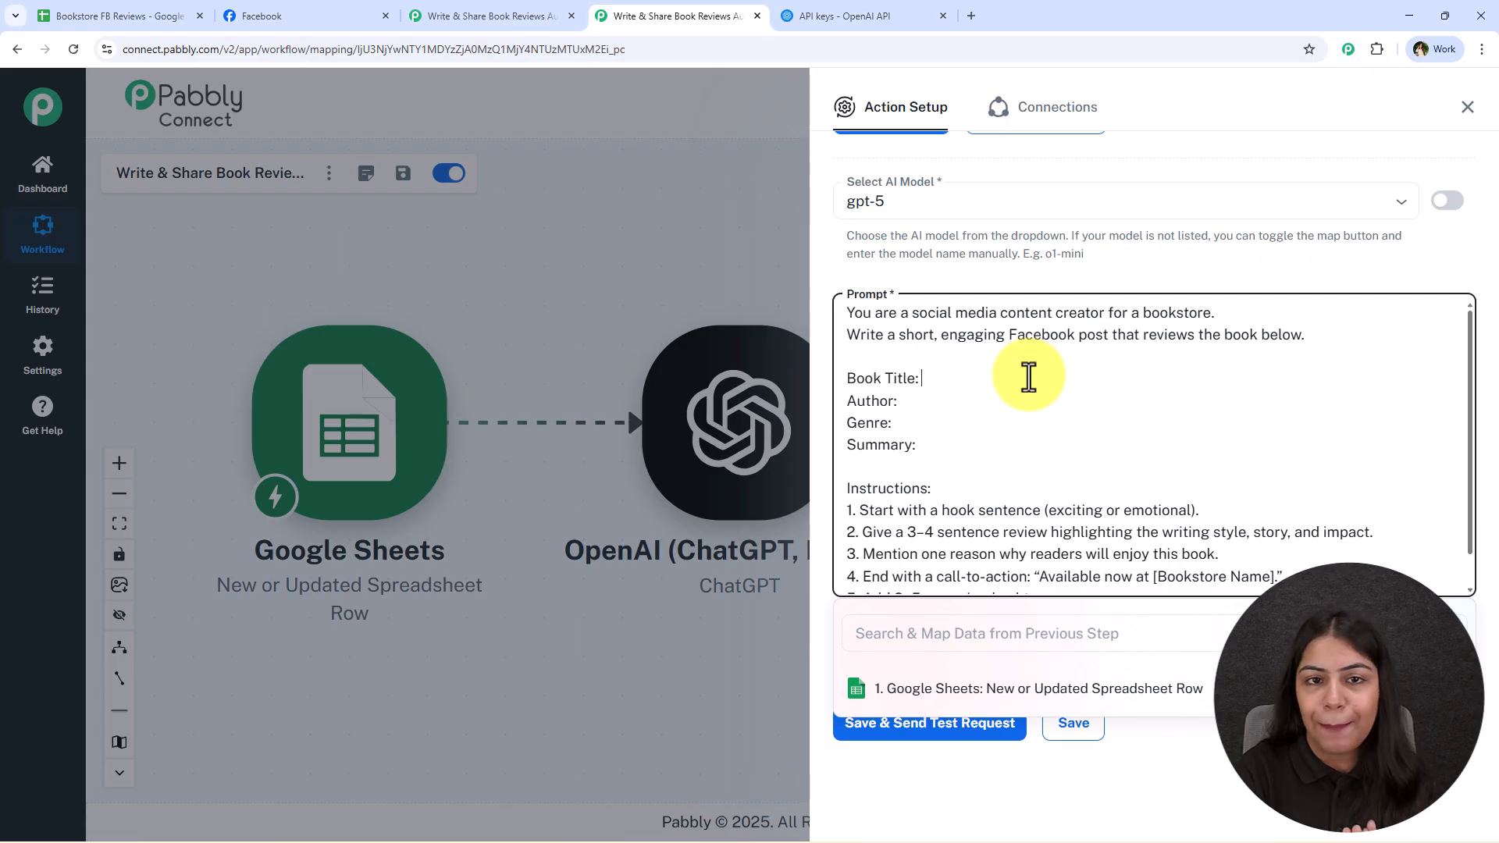
left_click(1066, 689)
scroll(1094, 562, "down", 1)
scroll(1052, 761, "down", 2)
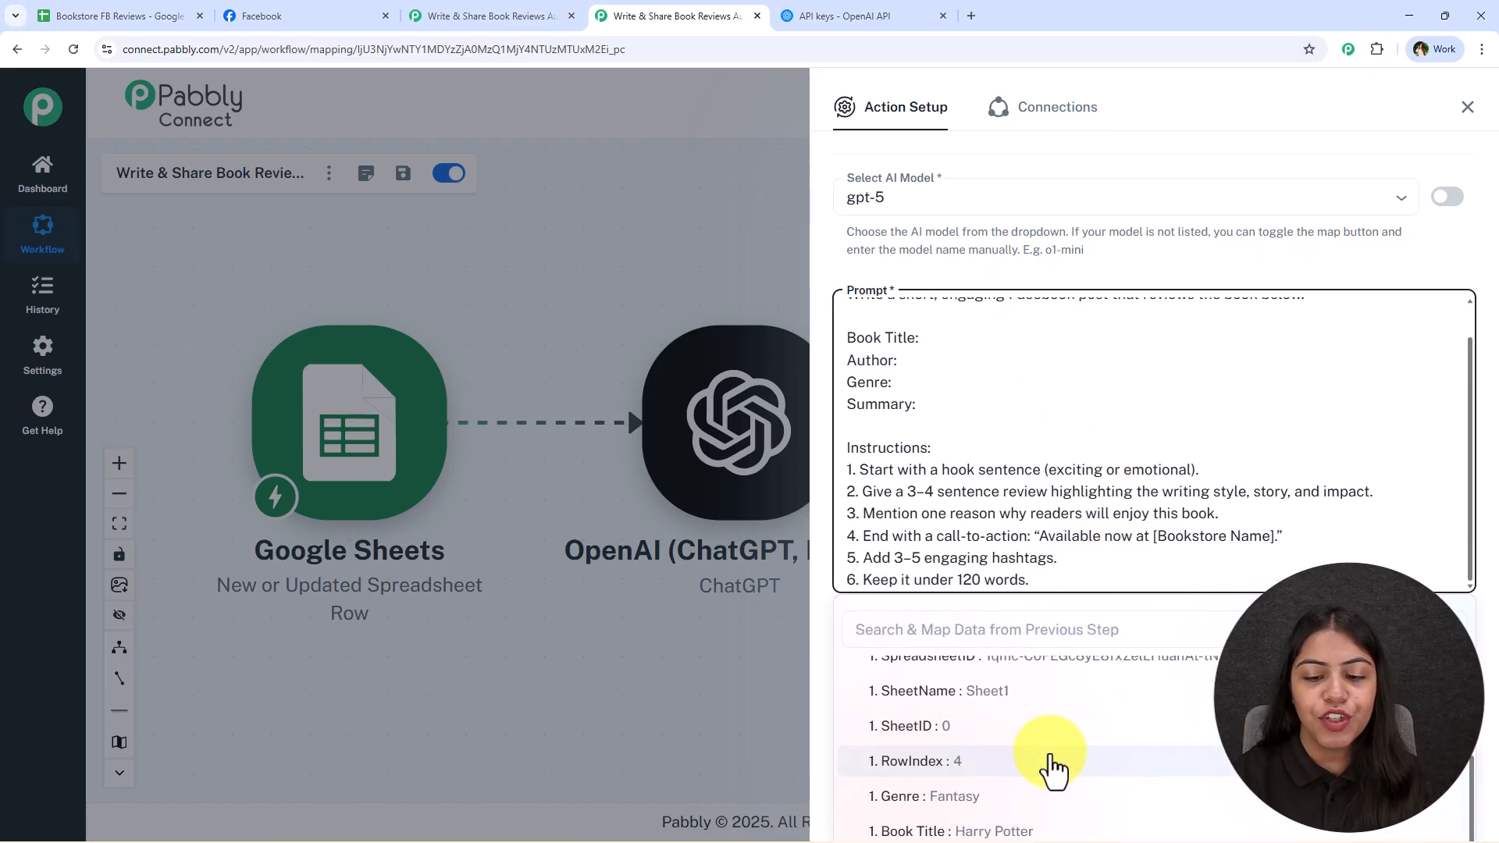
left_click(1026, 829)
Map the Google Sheets Author value onto the prompt's Author line
left_click(973, 369)
scroll(1007, 749, "up", 2)
scroll(1015, 734, "down", 2)
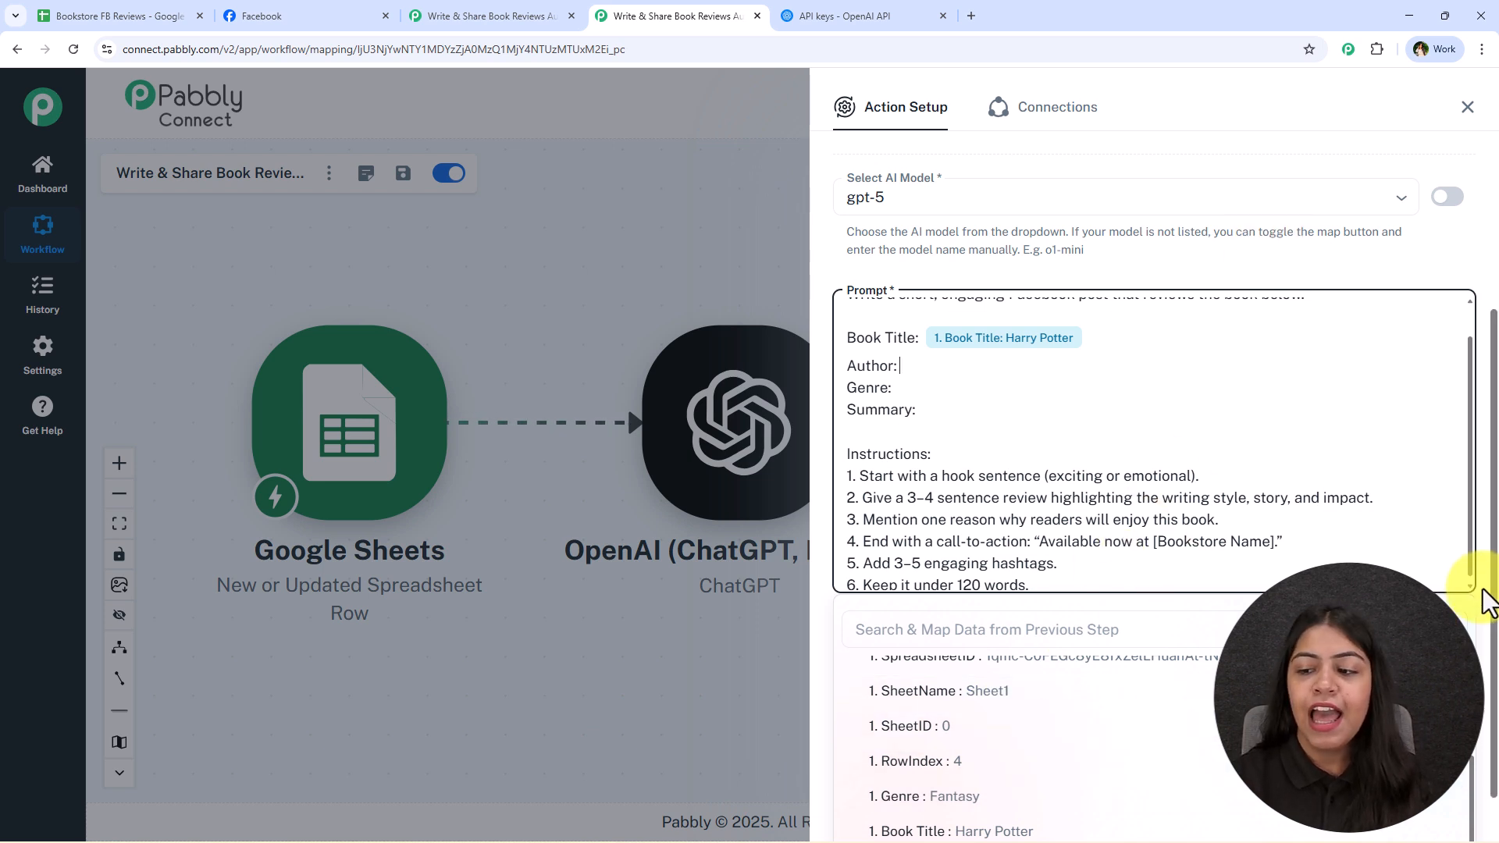
left_click(897, 634)
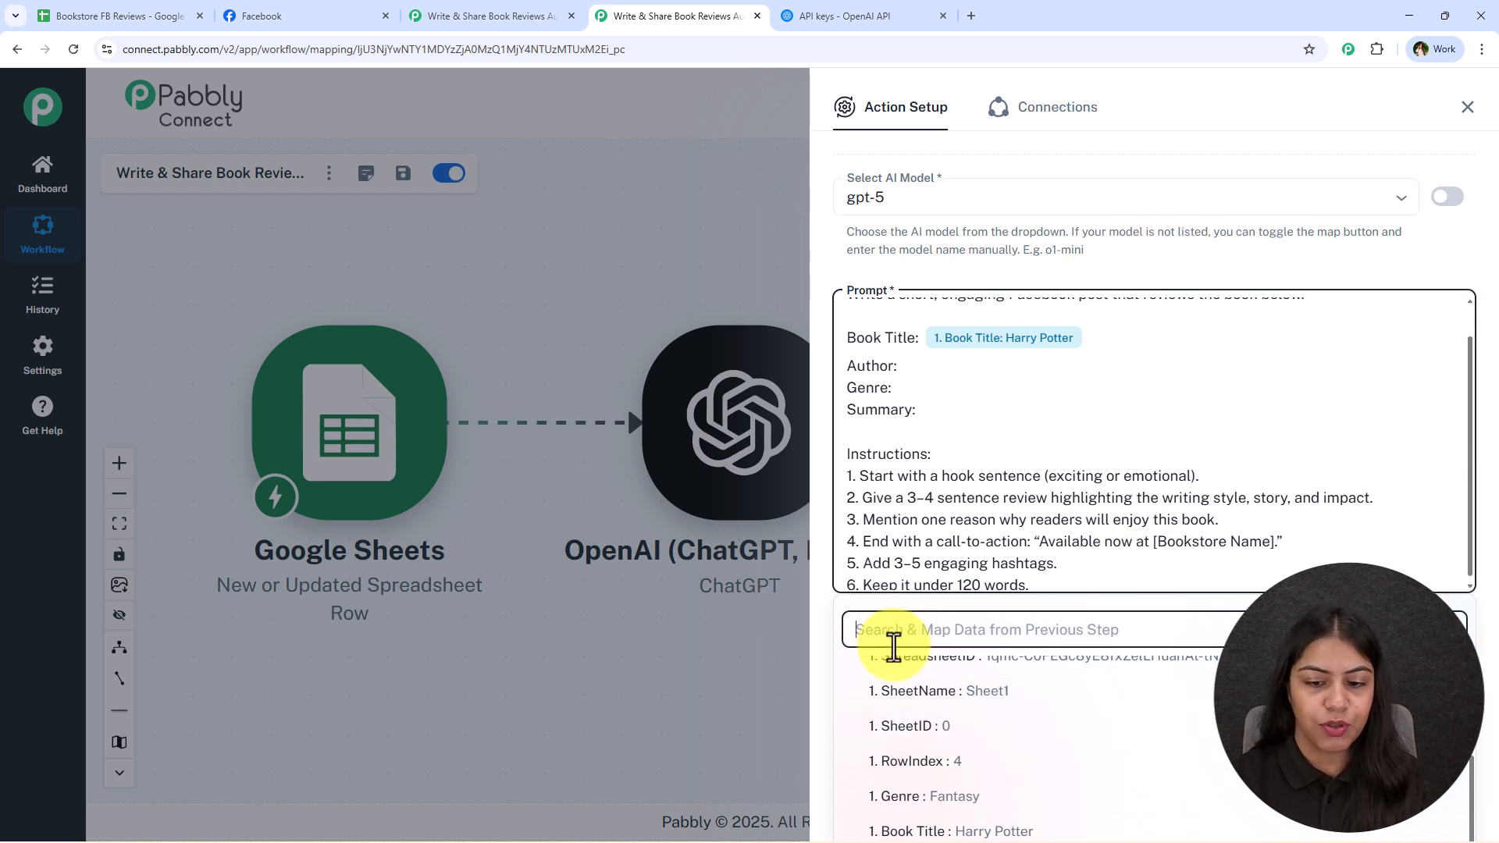
type("au")
left_click(981, 722)
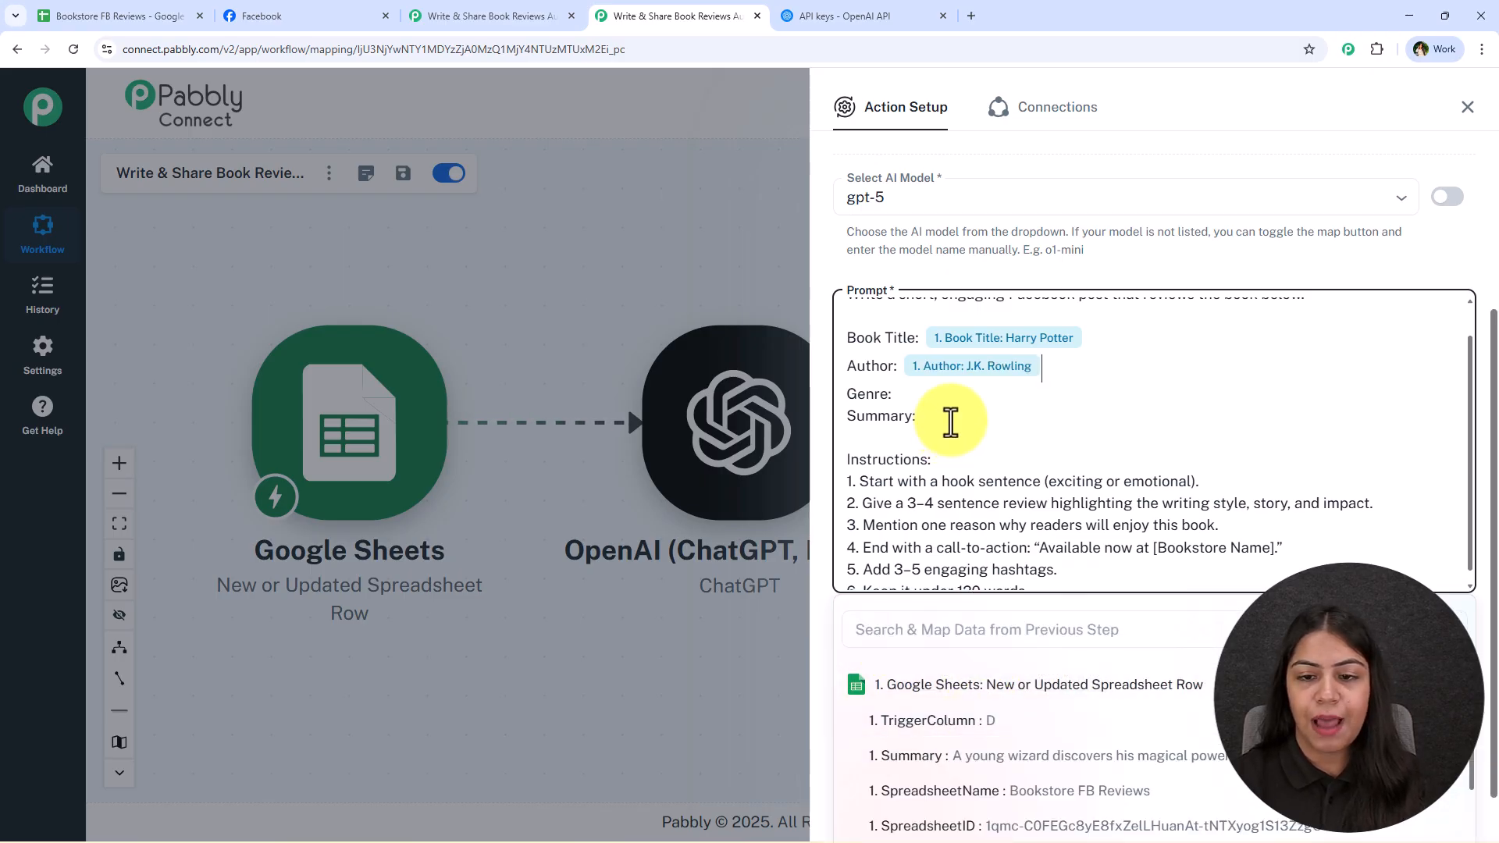
Map the Google Sheets Genre and Summary values onto their matching lines in the prompt
left_click(897, 634)
type("ge")
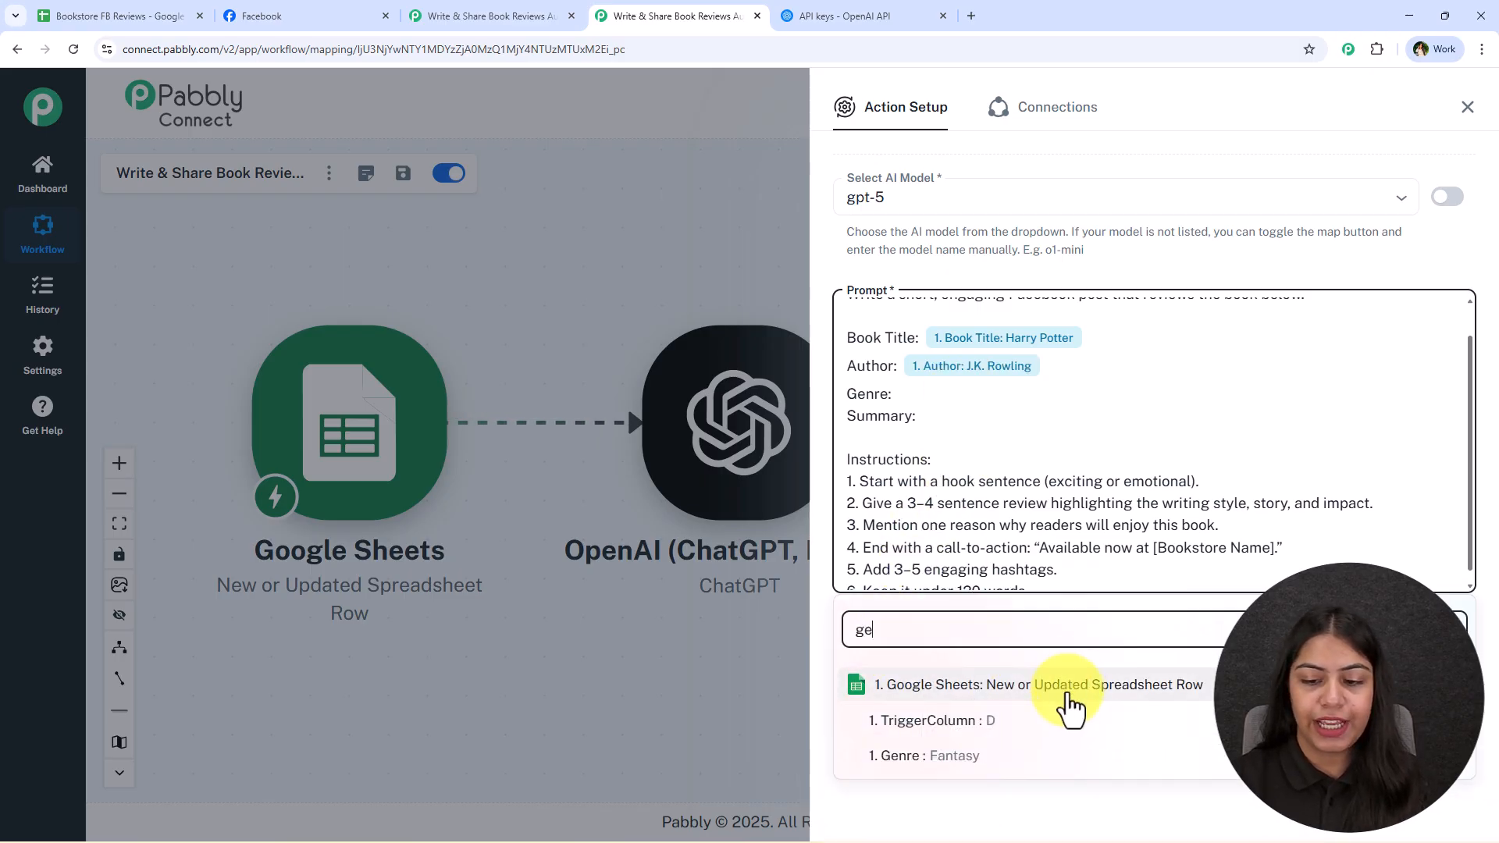
left_click(994, 765)
left_click(928, 429)
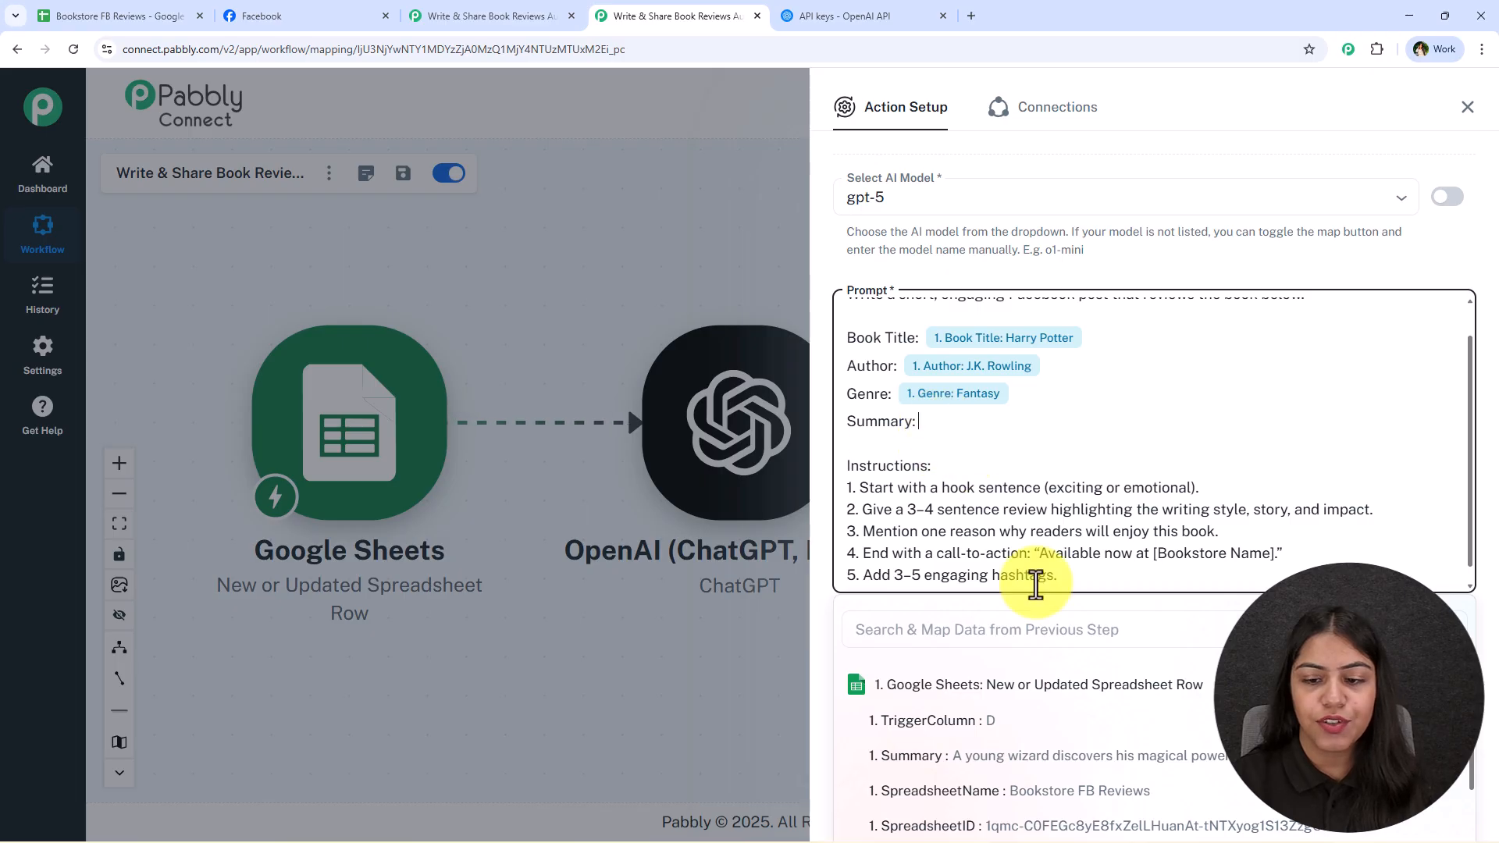
left_click(1103, 755)
left_click(1138, 282)
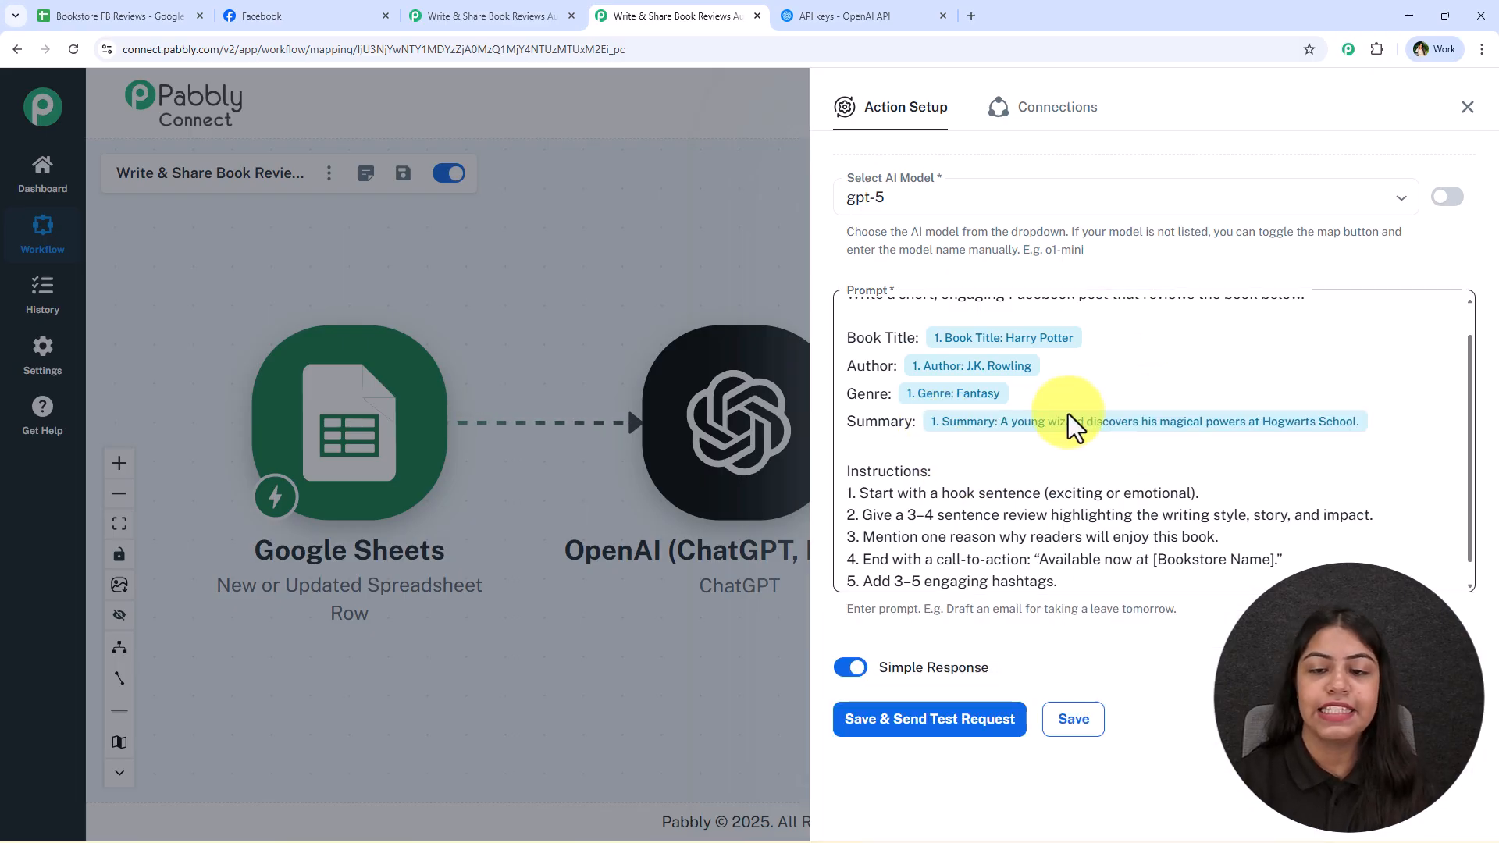
Replace the [Bookstore Name] placeholder in the prompt with Next Chapter, then save the action and send a test request
scroll(1070, 424, "up", 2)
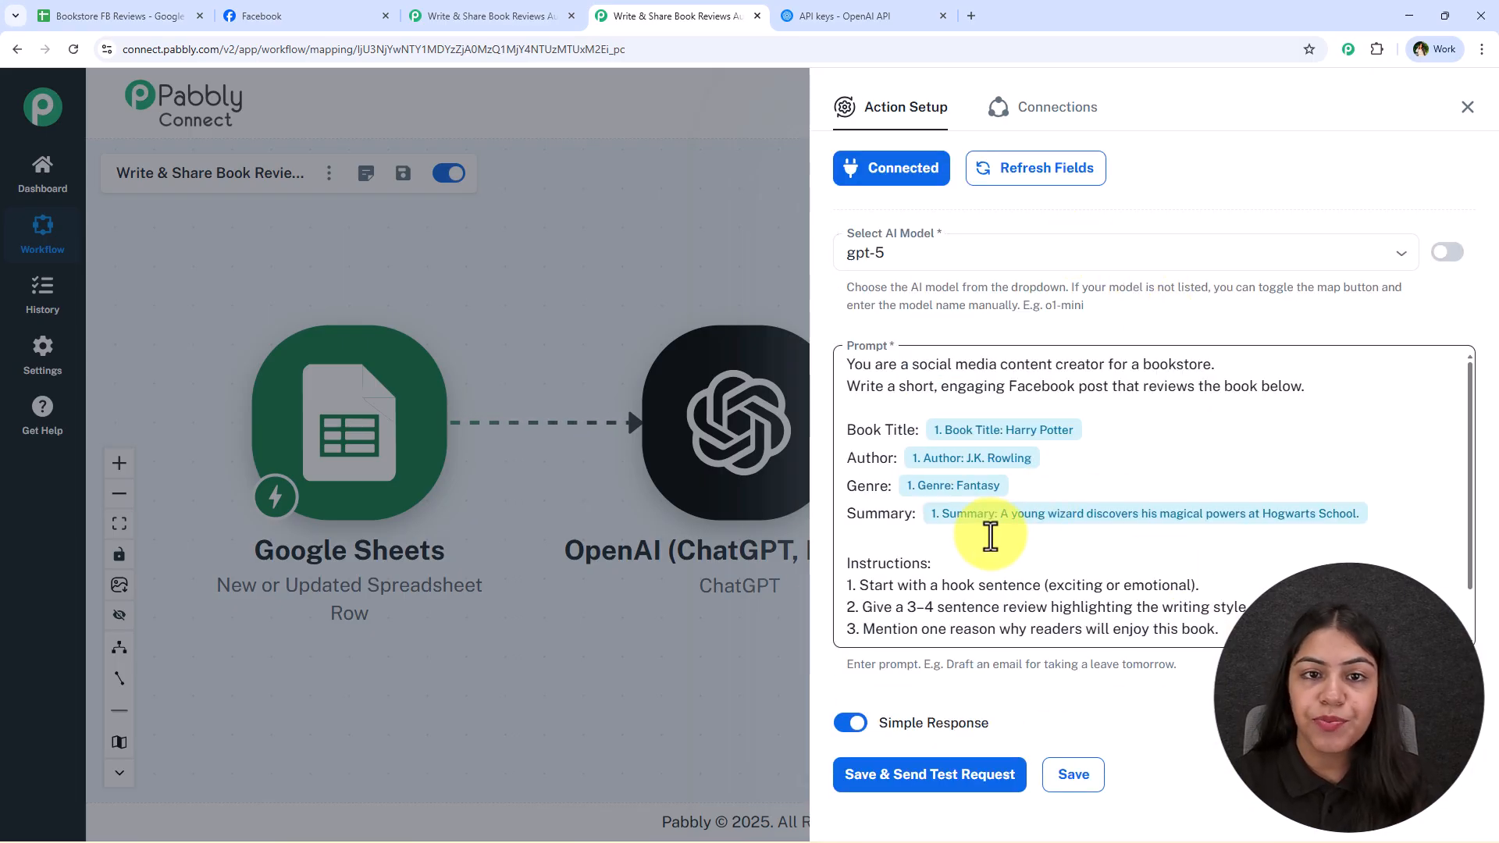
scroll(1038, 501, "down", 1)
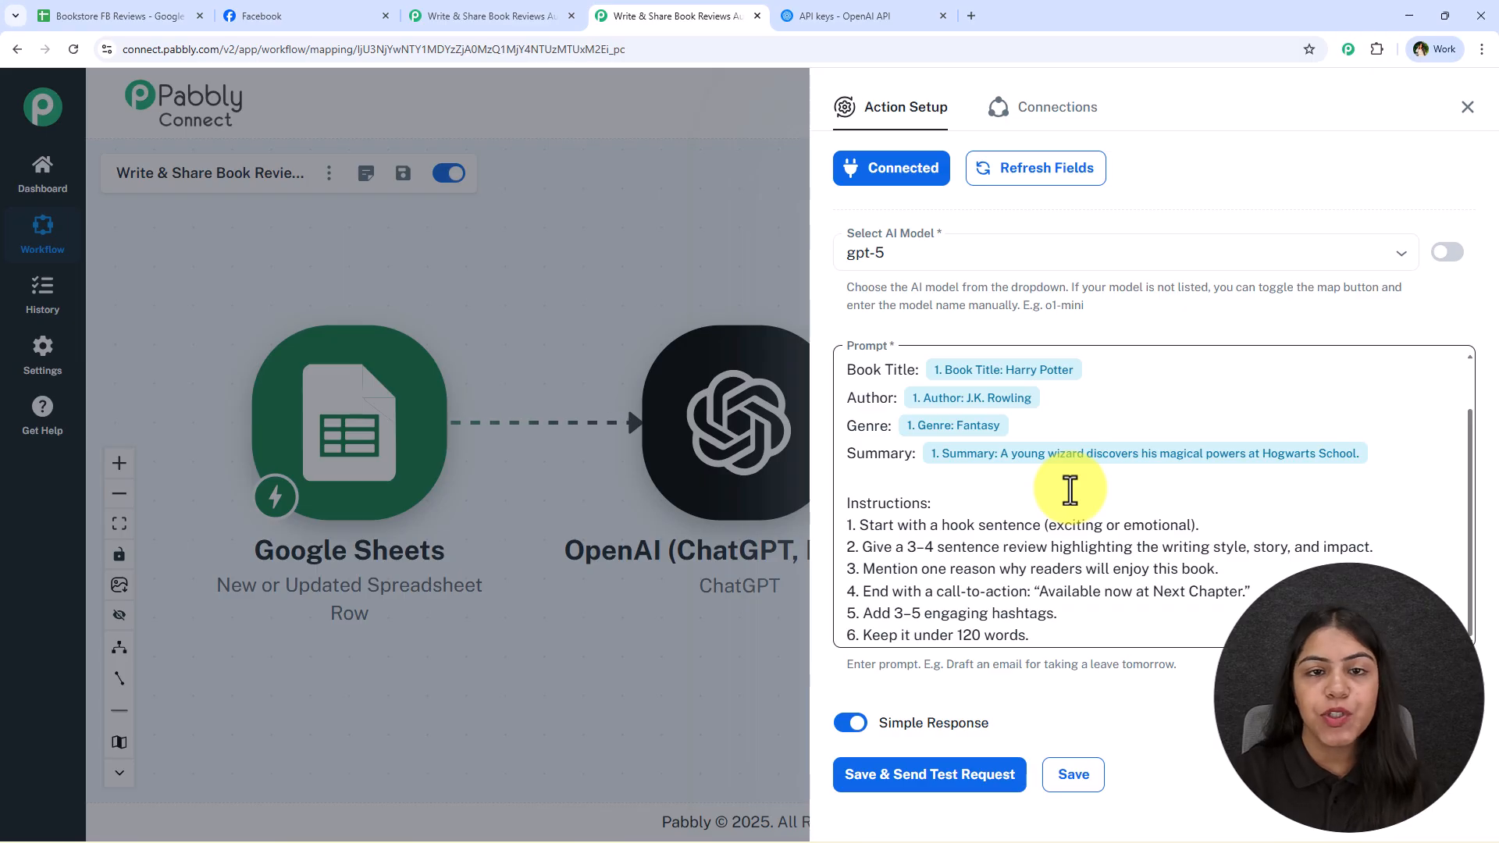
left_click(970, 775)
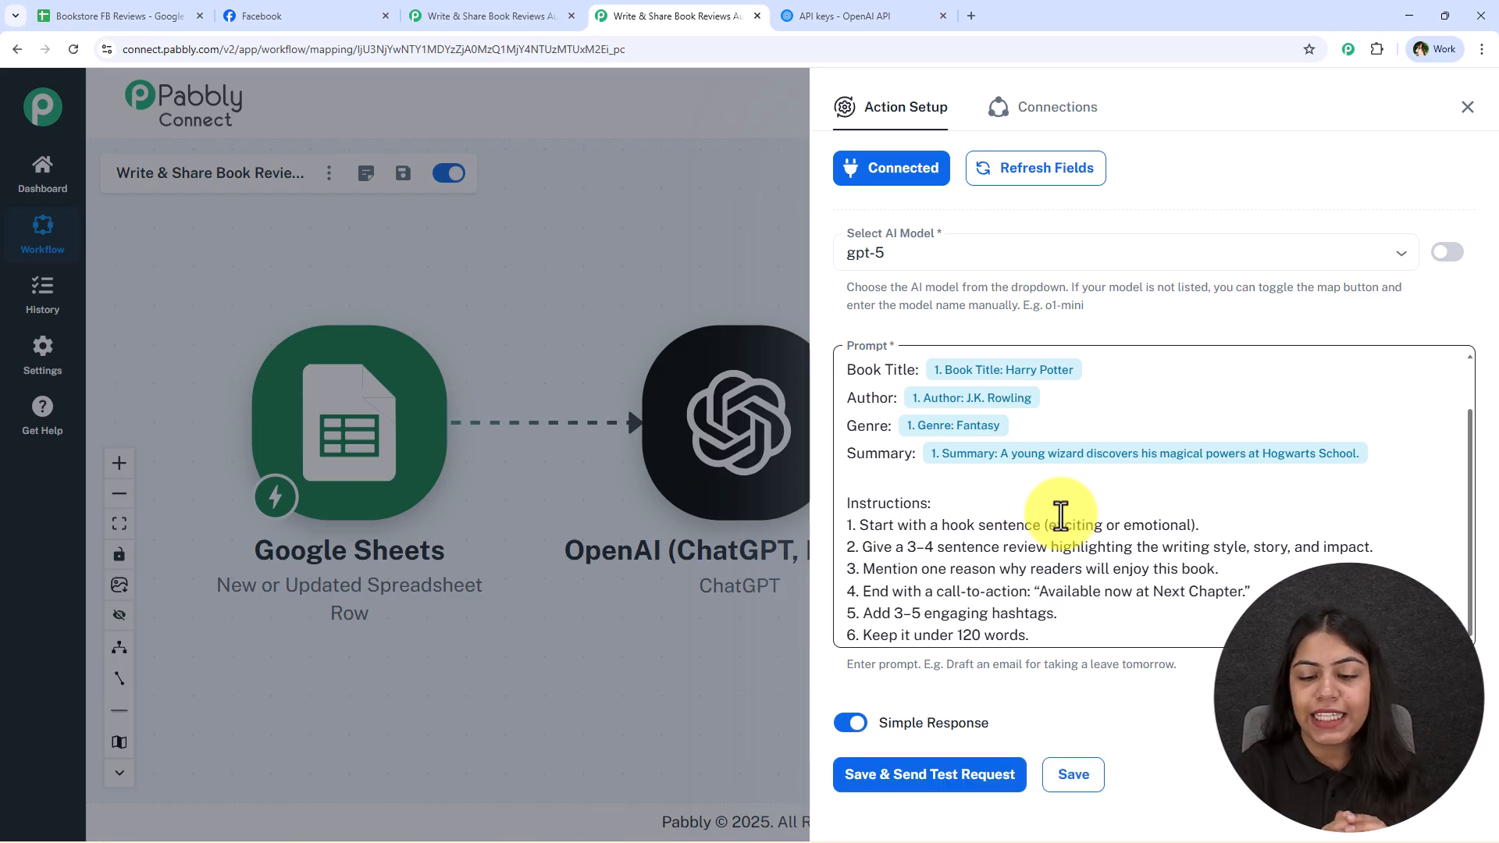
Enlarge and read the review text in the ChatGPT response's choices 0 message content, then close the action setup
scroll(1060, 515, "down", 8)
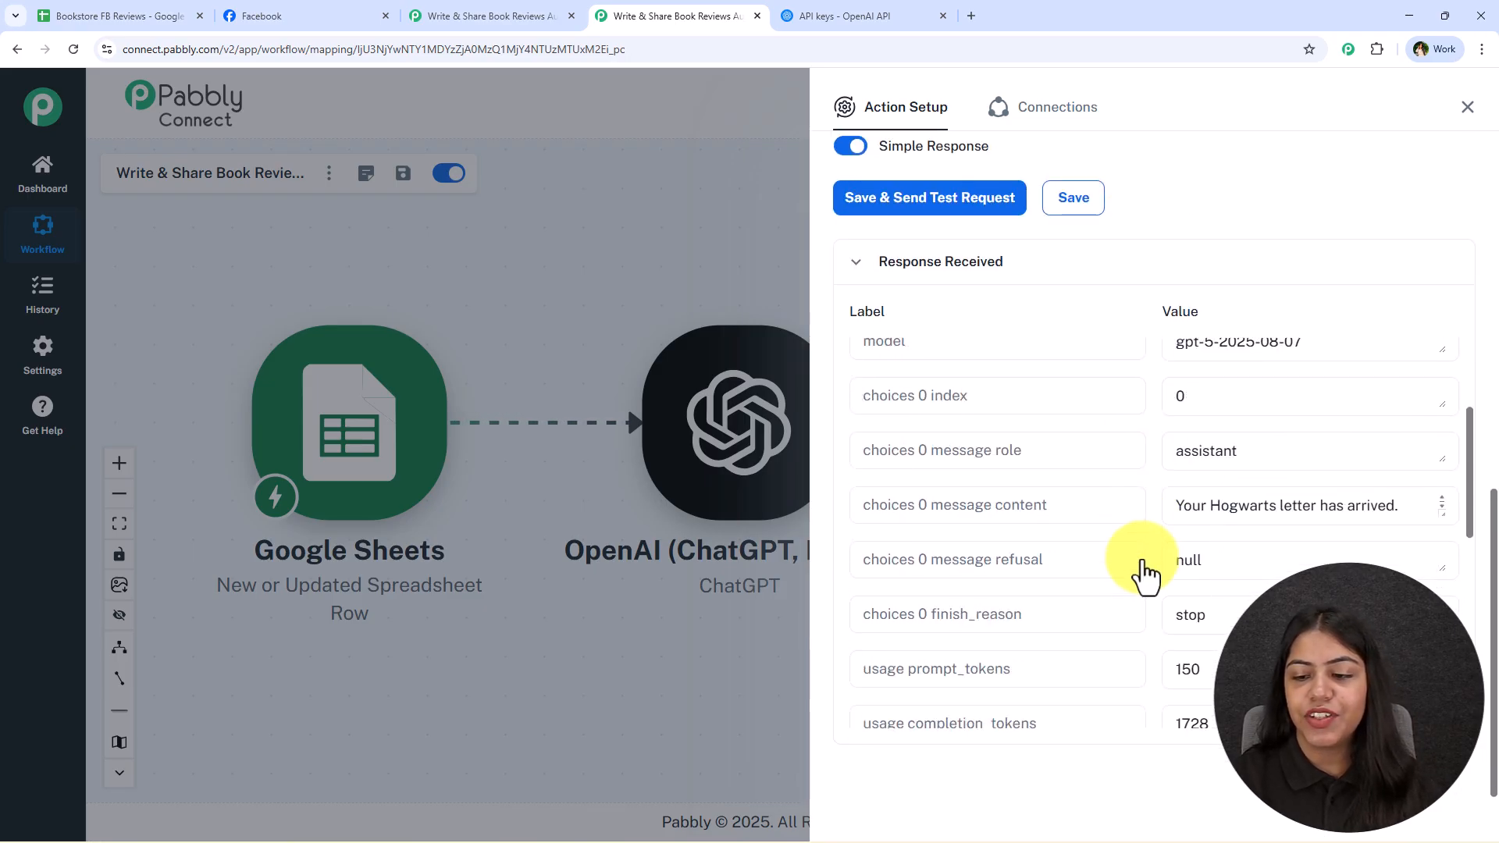
left_click_drag(1441, 394, 1444, 706)
scroll(1299, 560, "down", 2)
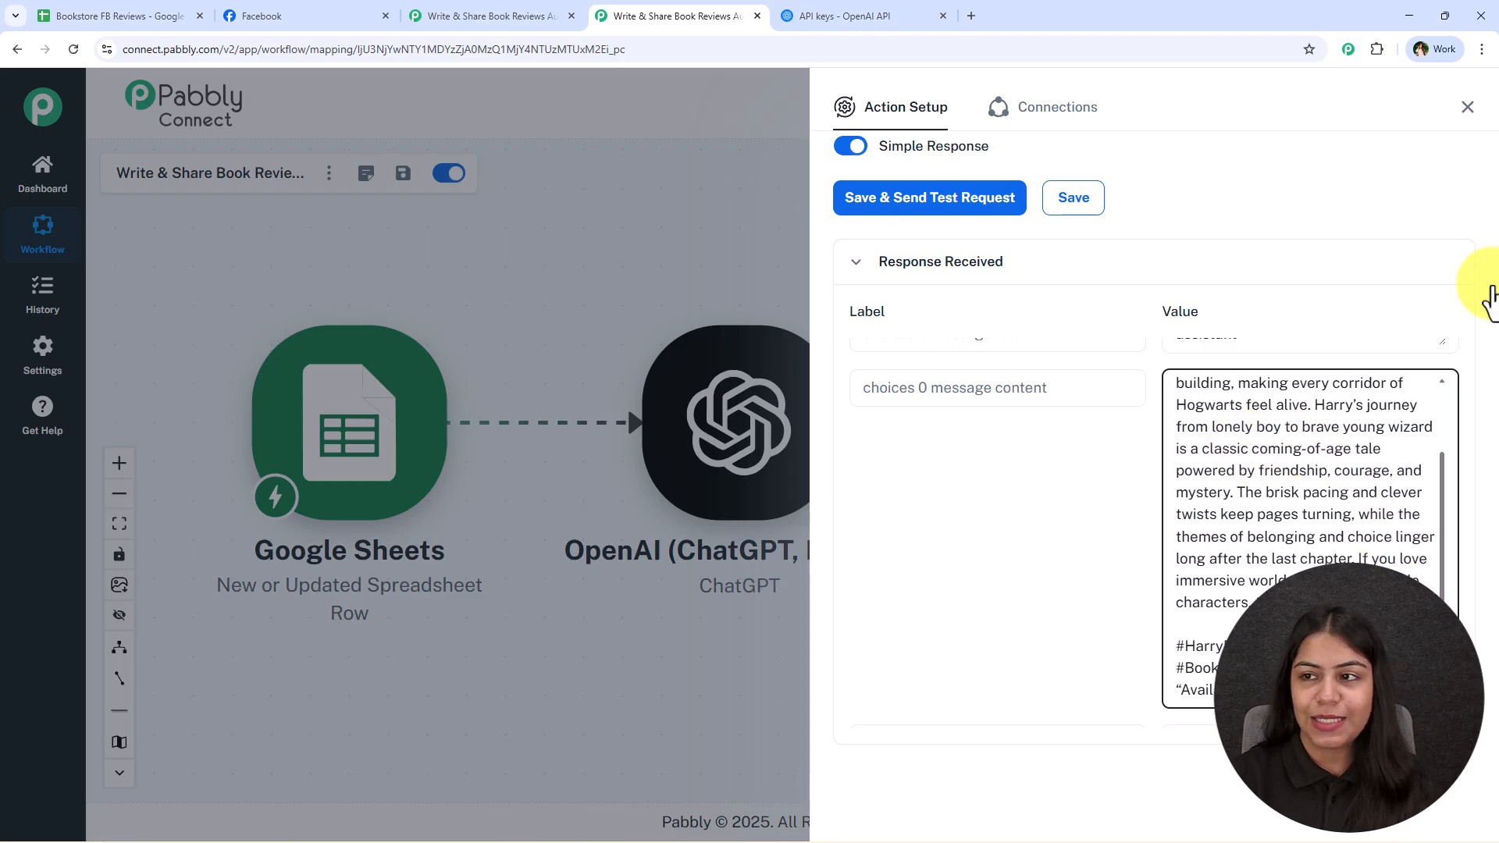
left_click(1467, 107)
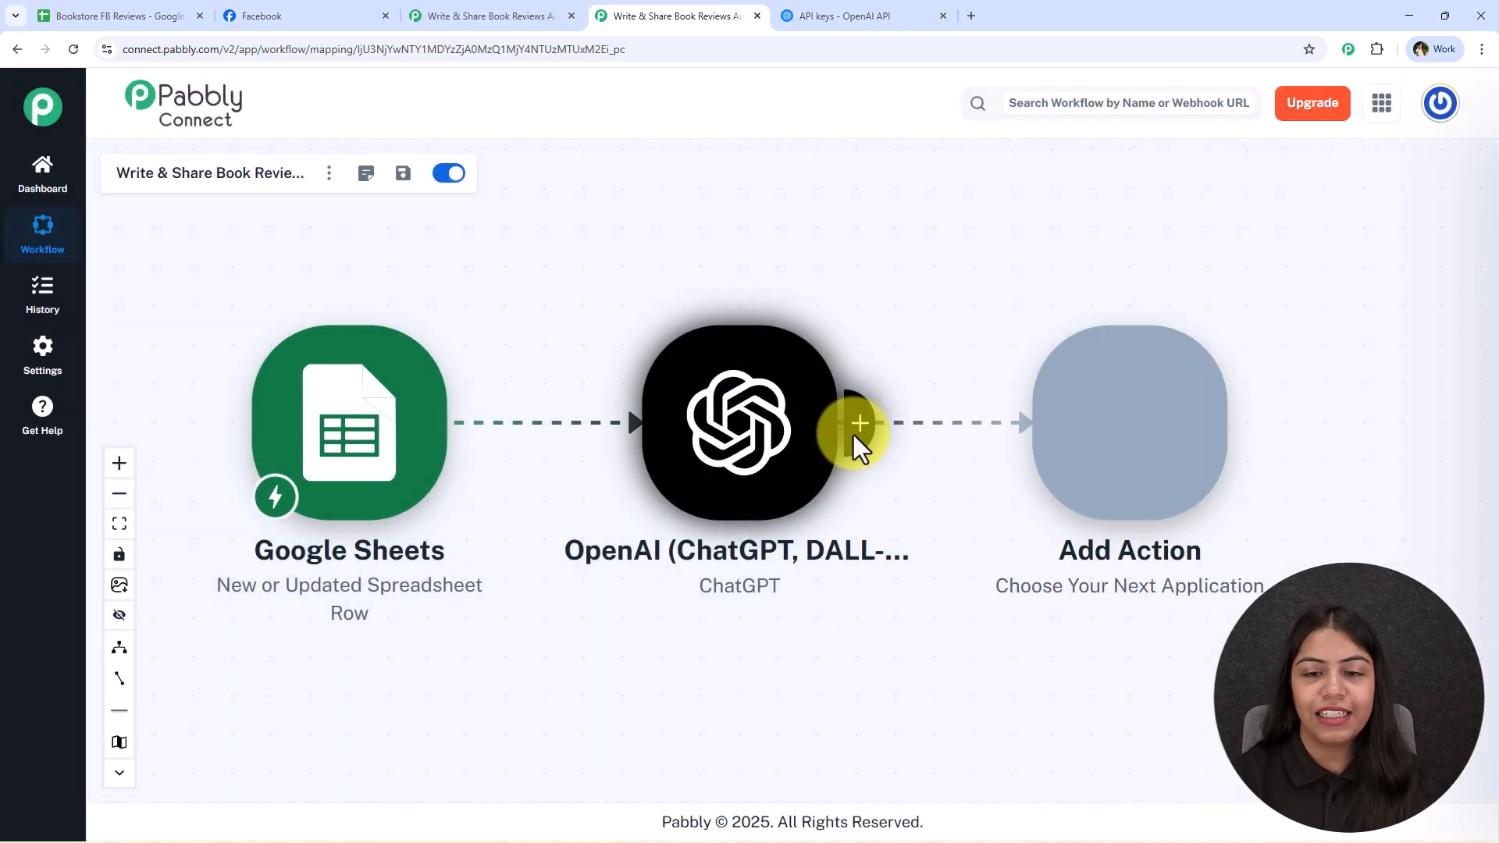
Add a Facebook Pages action after the ChatGPT step with Create Page Post as the app event
left_click(854, 434)
type("Facebook Pages")
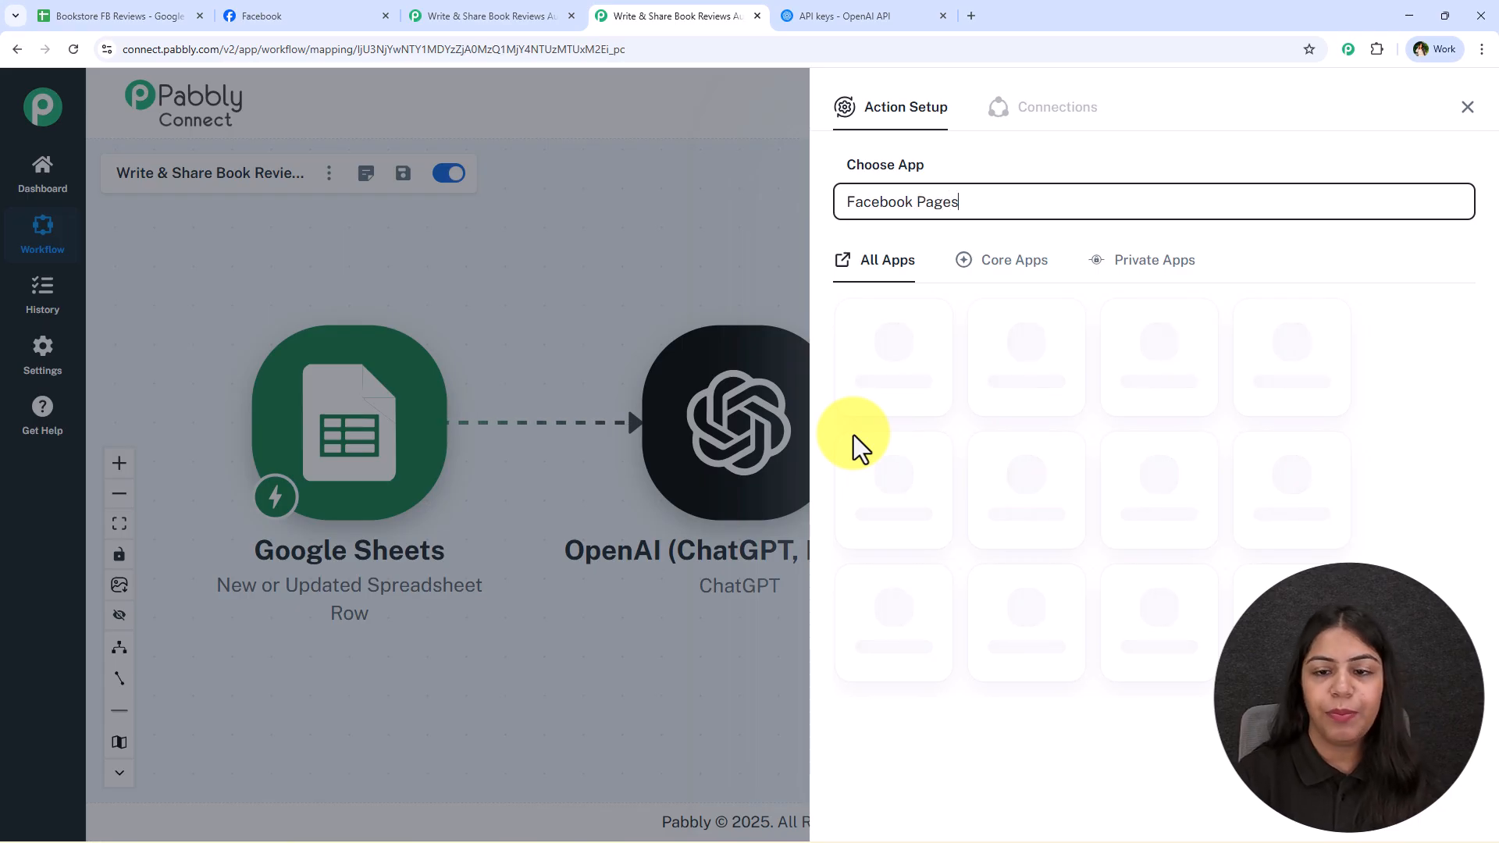
left_click(929, 394)
left_click(987, 287)
left_click(993, 511)
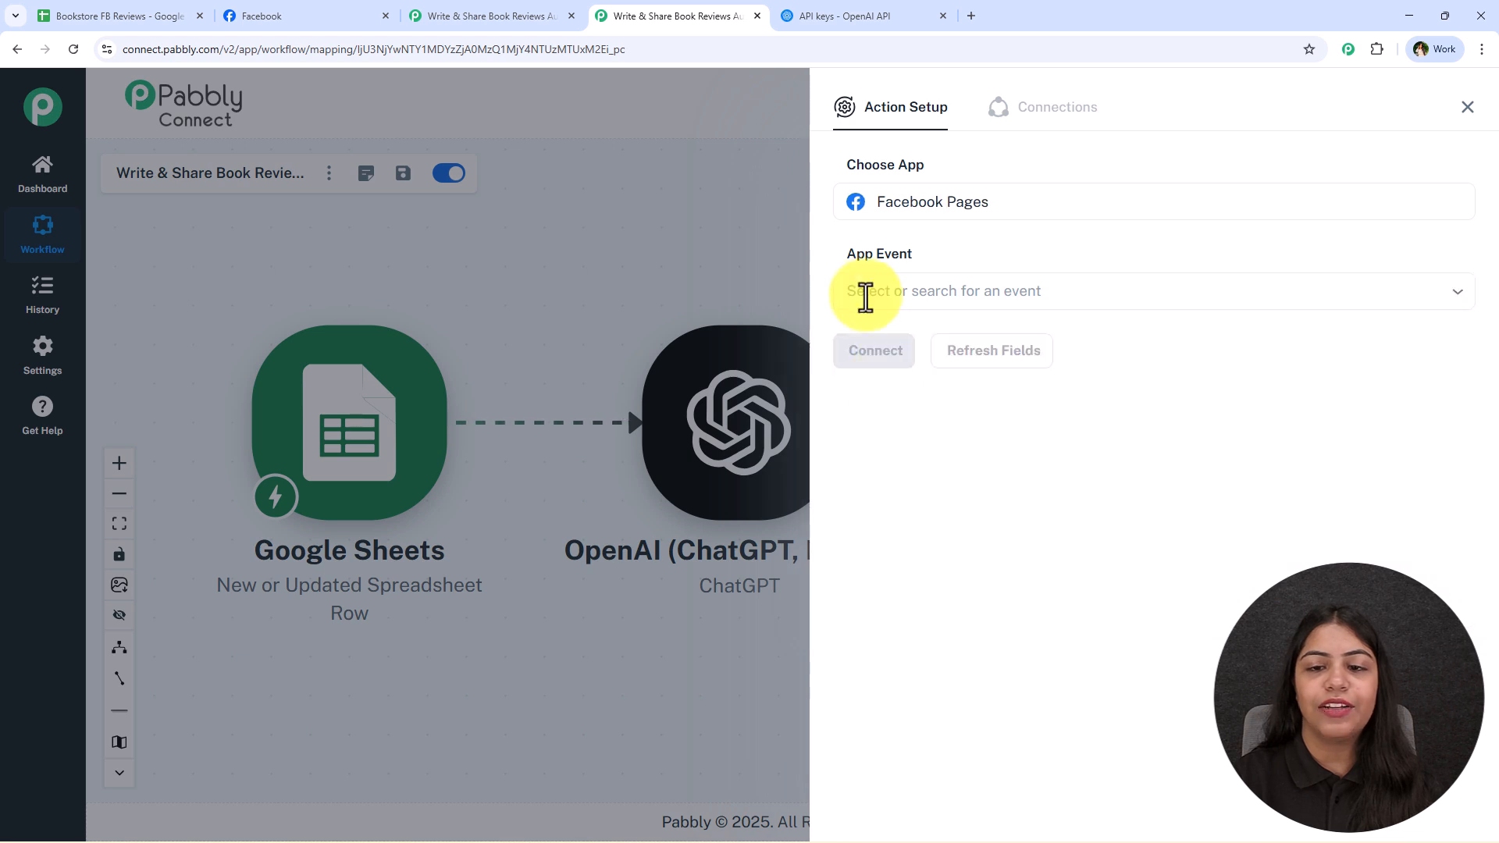
Create a new Facebook Pages connection named Facebook Pages #28 and authorize it with the Facebook account
left_click(869, 353)
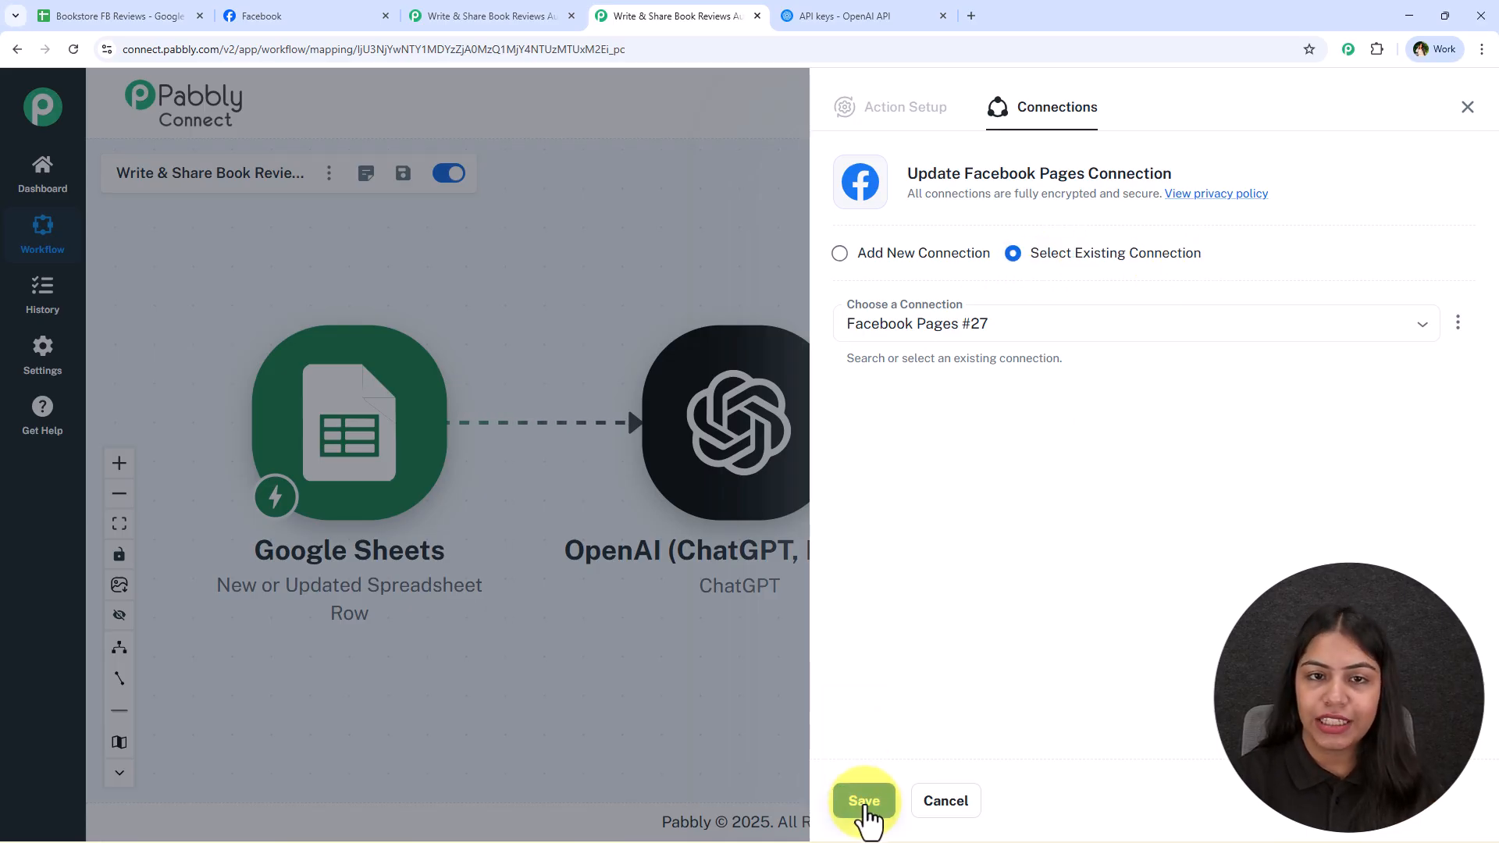
left_click(921, 254)
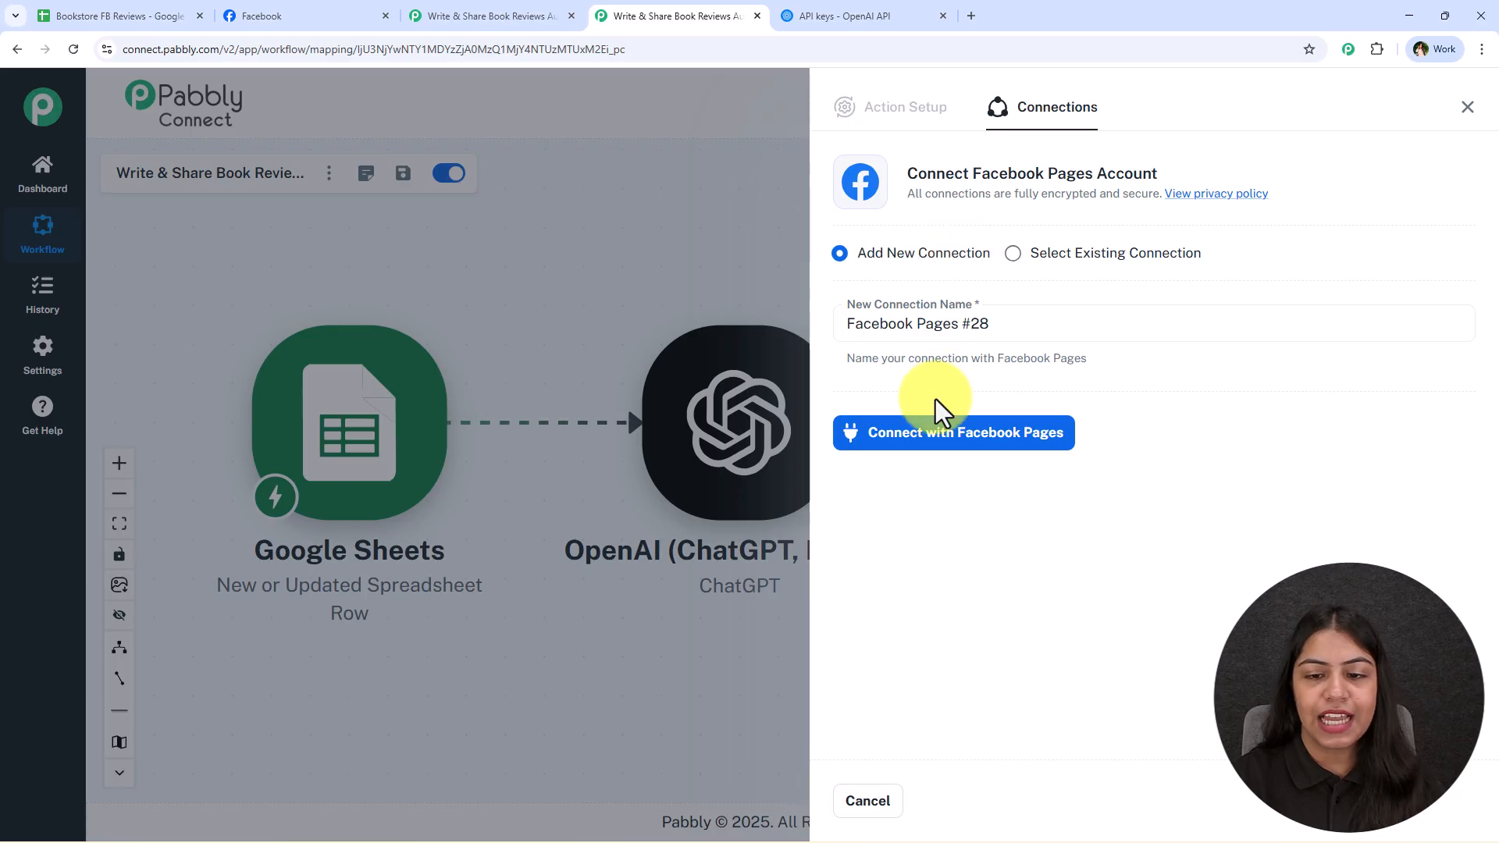
left_click(933, 433)
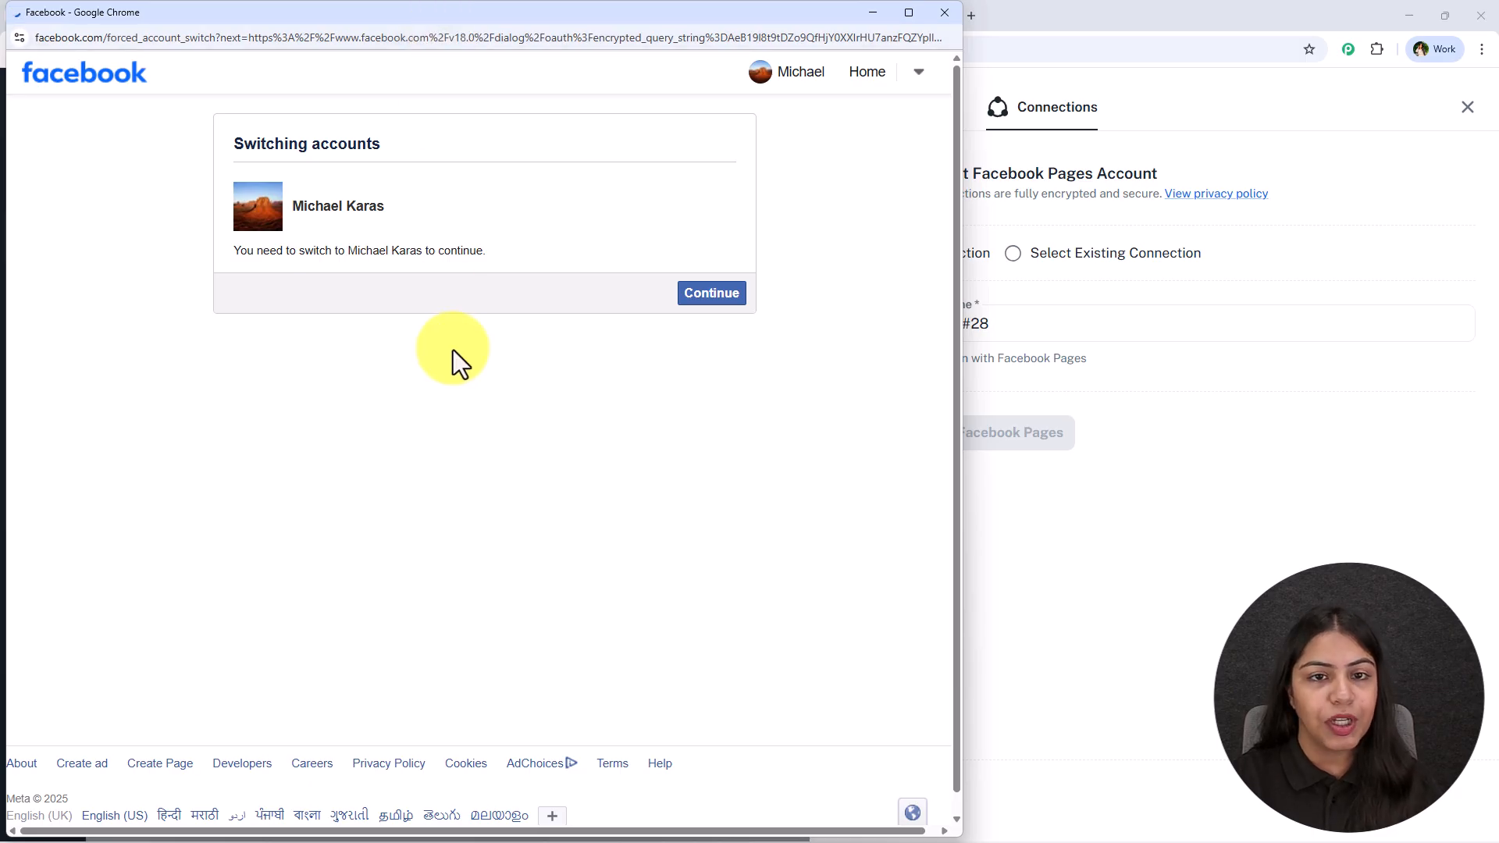
left_click(733, 293)
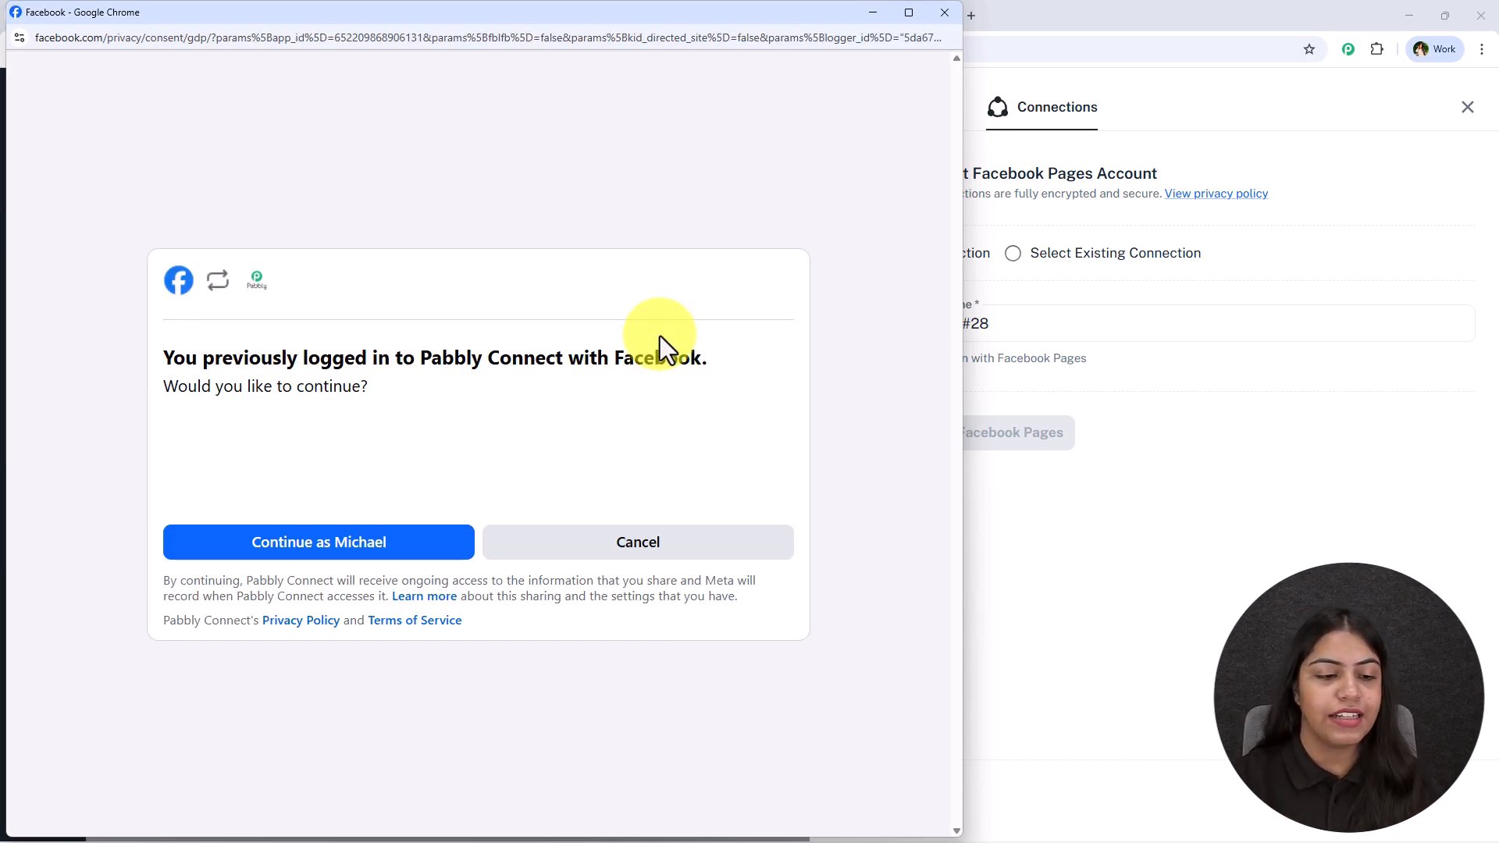
left_click(387, 551)
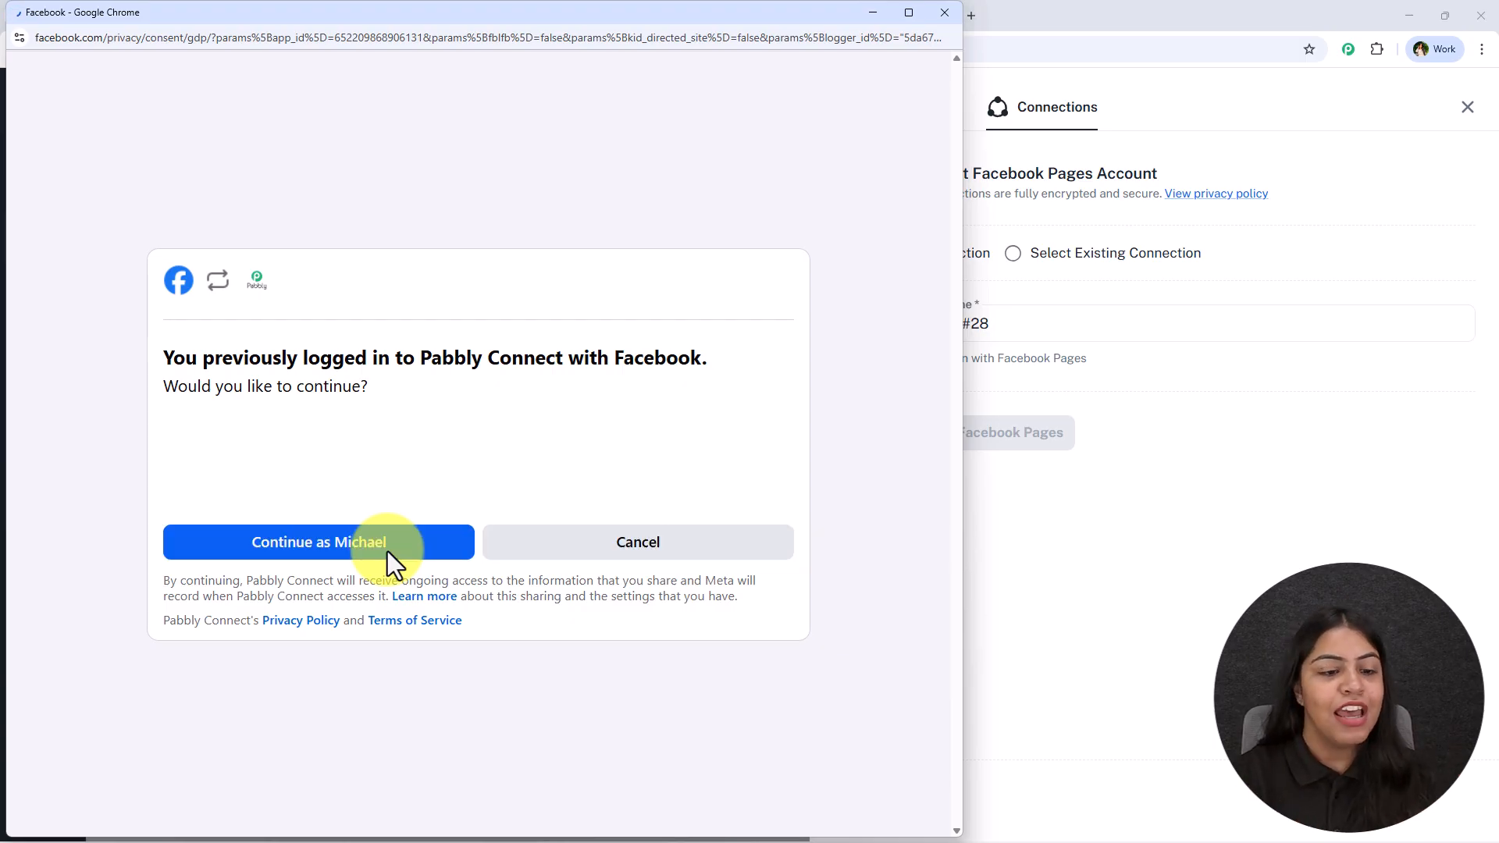
left_click(384, 550)
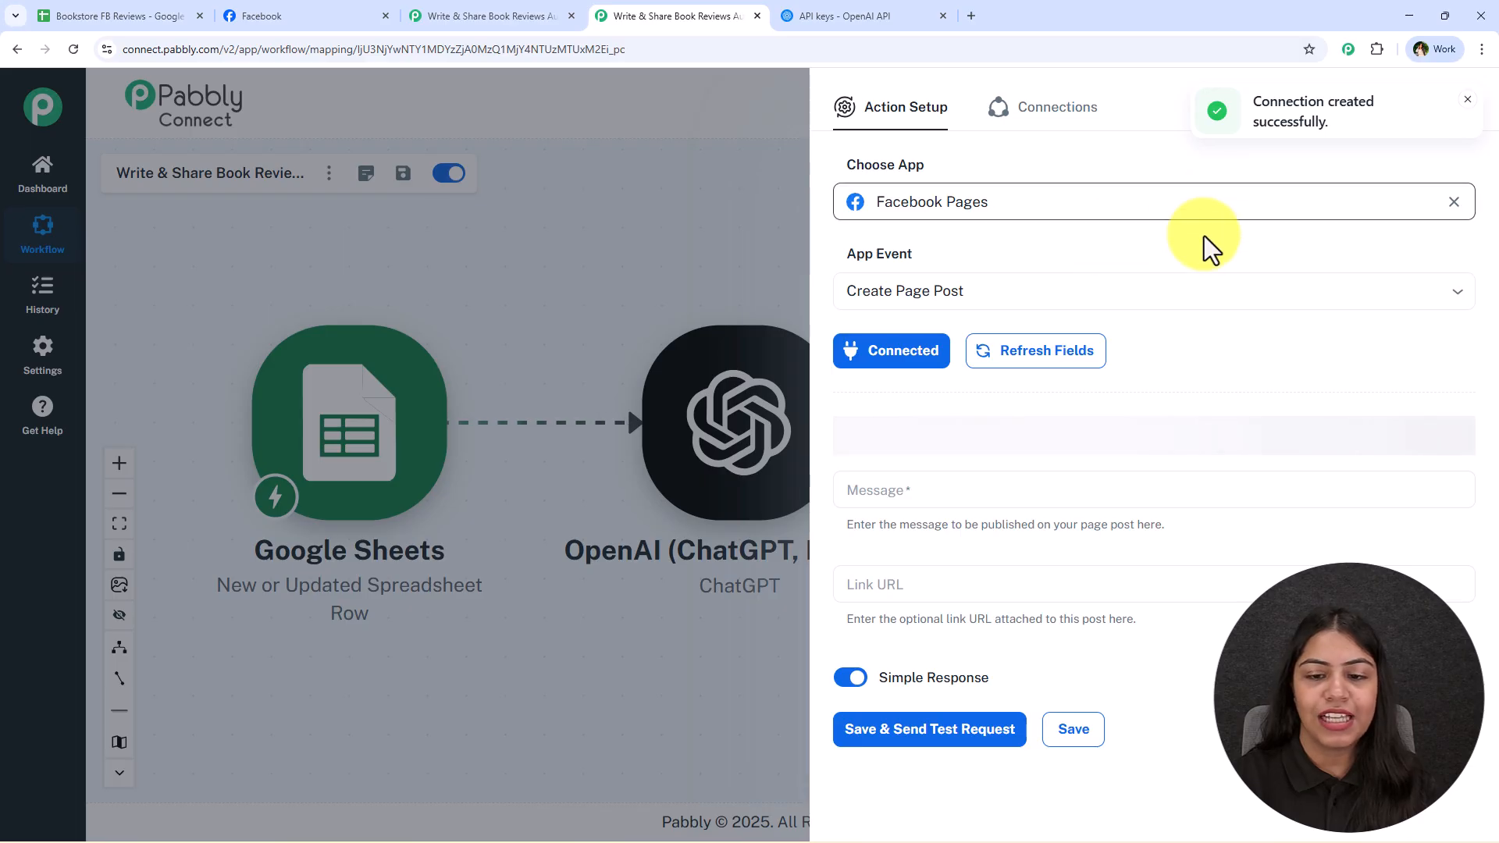
Check the bookstore's page on Facebook, then select Next Chapter as the page for the post in Pabbly Connect
scroll(1172, 425, "down", 1)
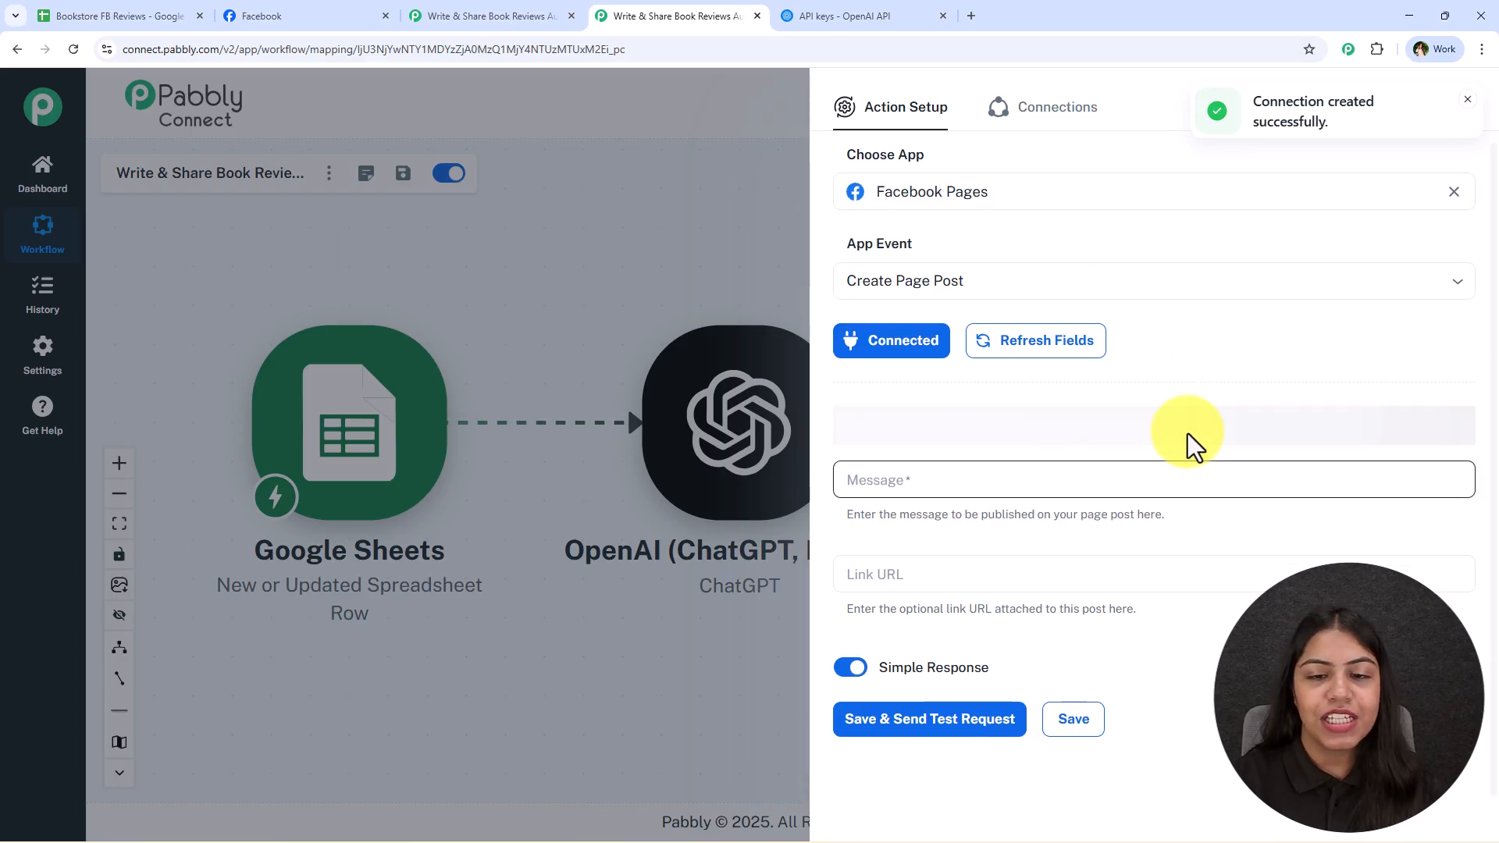
left_click(323, 5)
scroll(1066, 508, "up", 2)
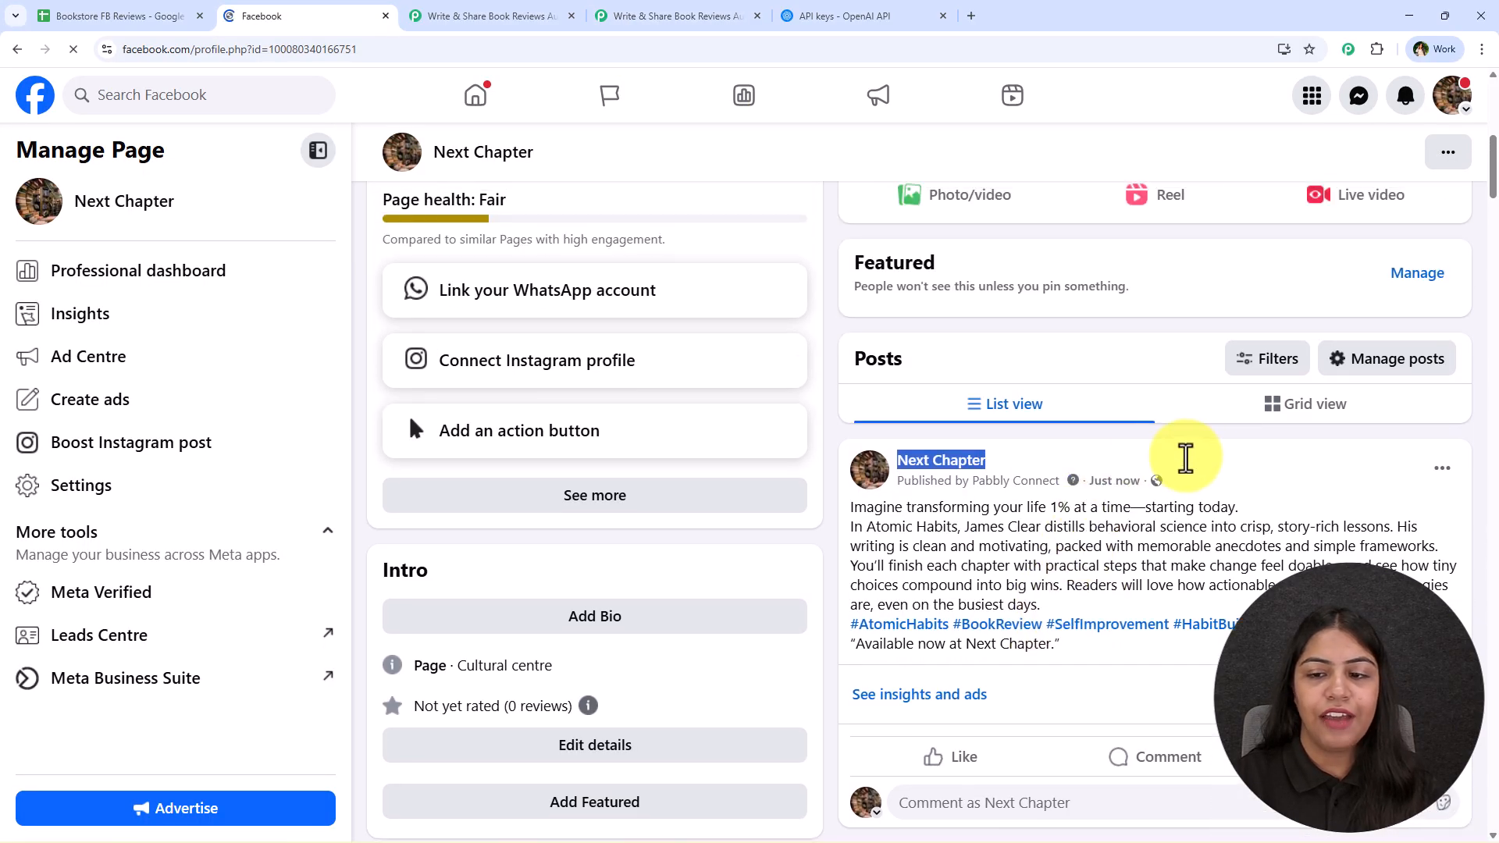
scroll(576, 595, "down", 4)
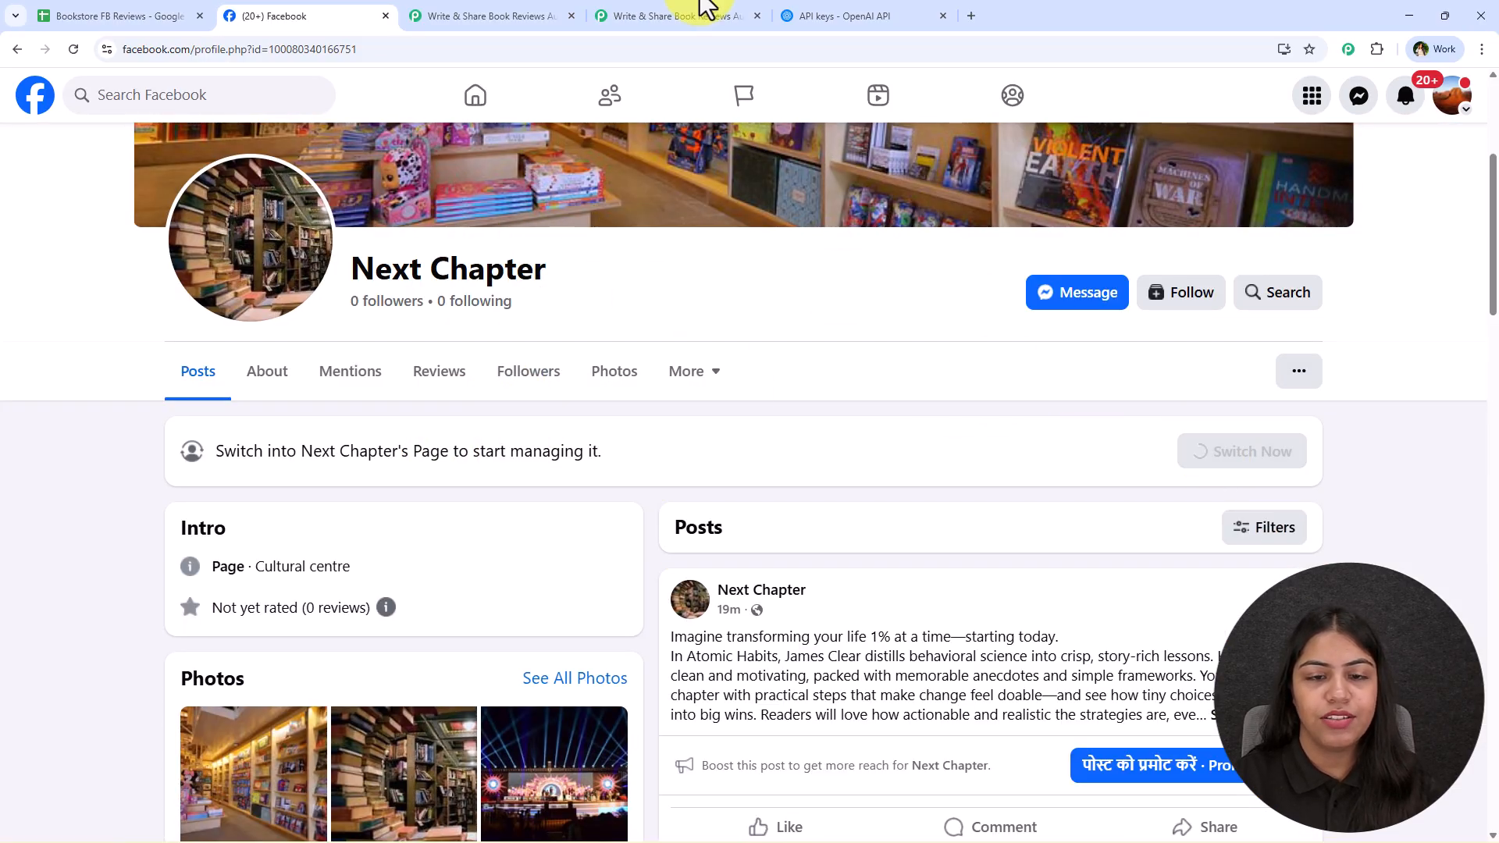
left_click(697, 14)
left_click(963, 424)
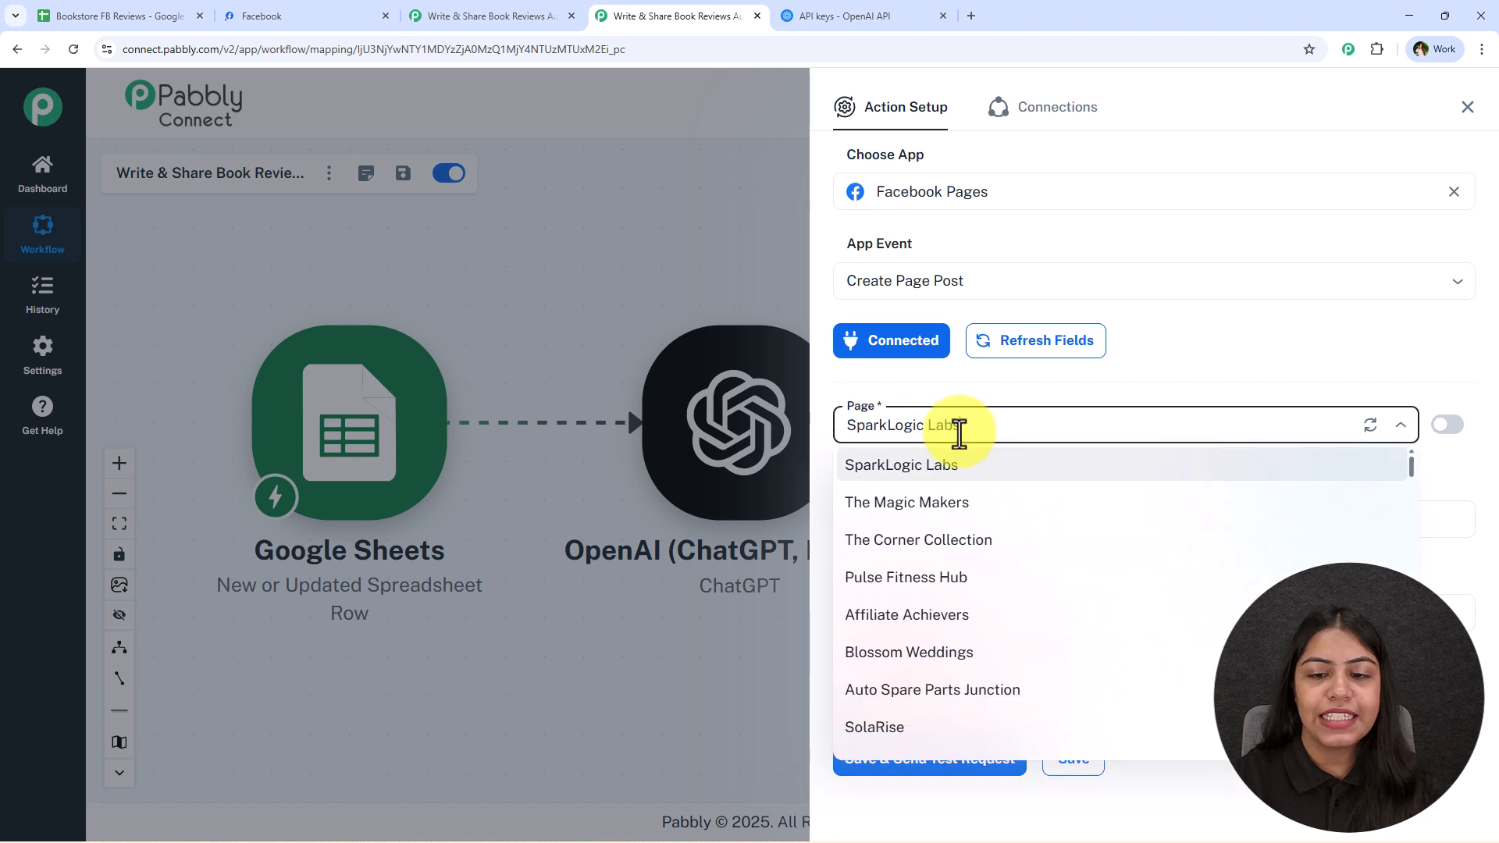
triple_click(983, 426)
type("next")
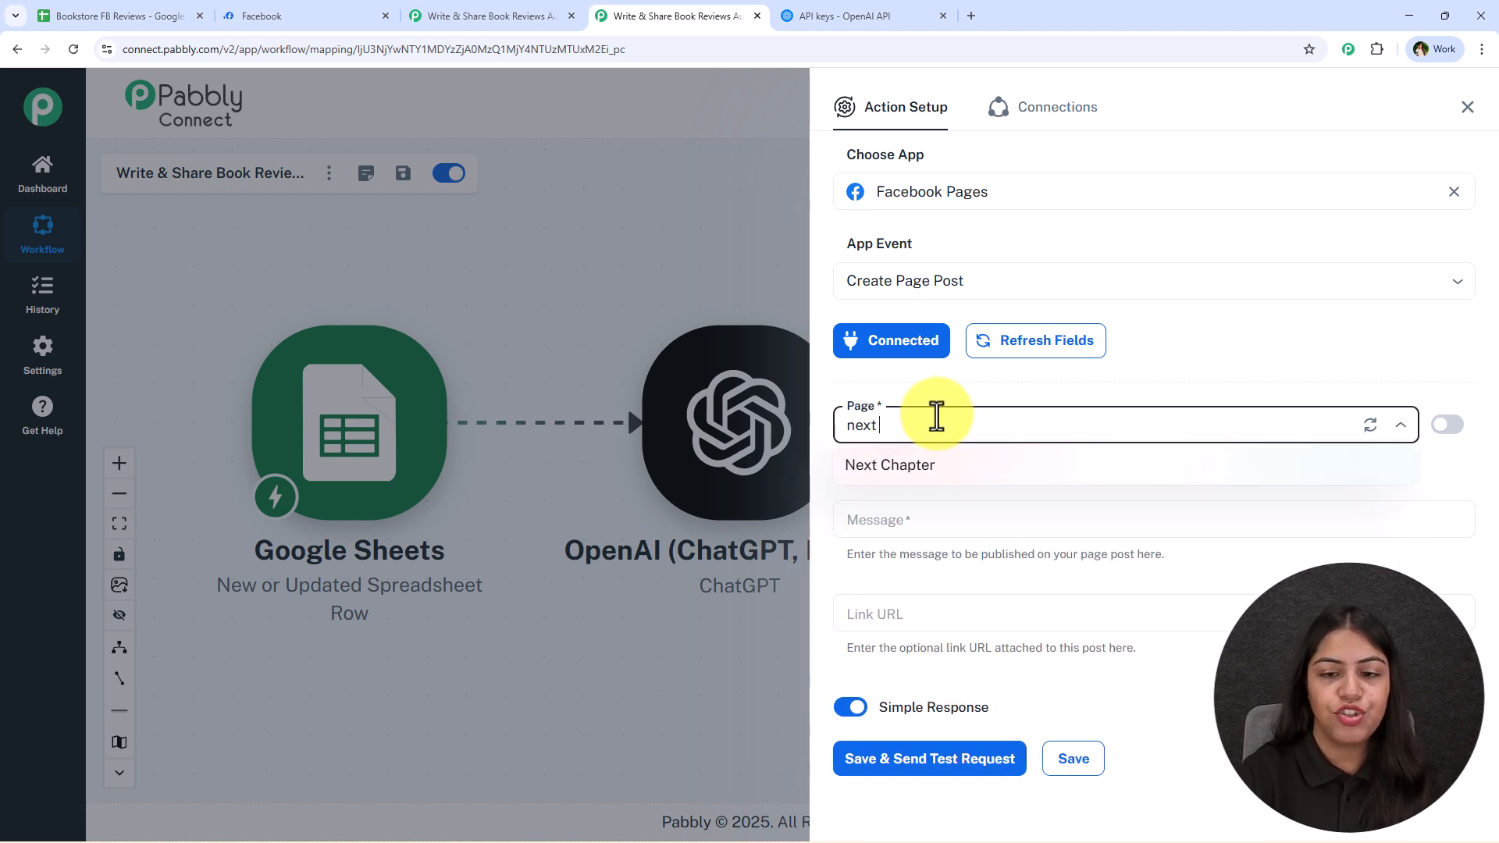
left_click(964, 469)
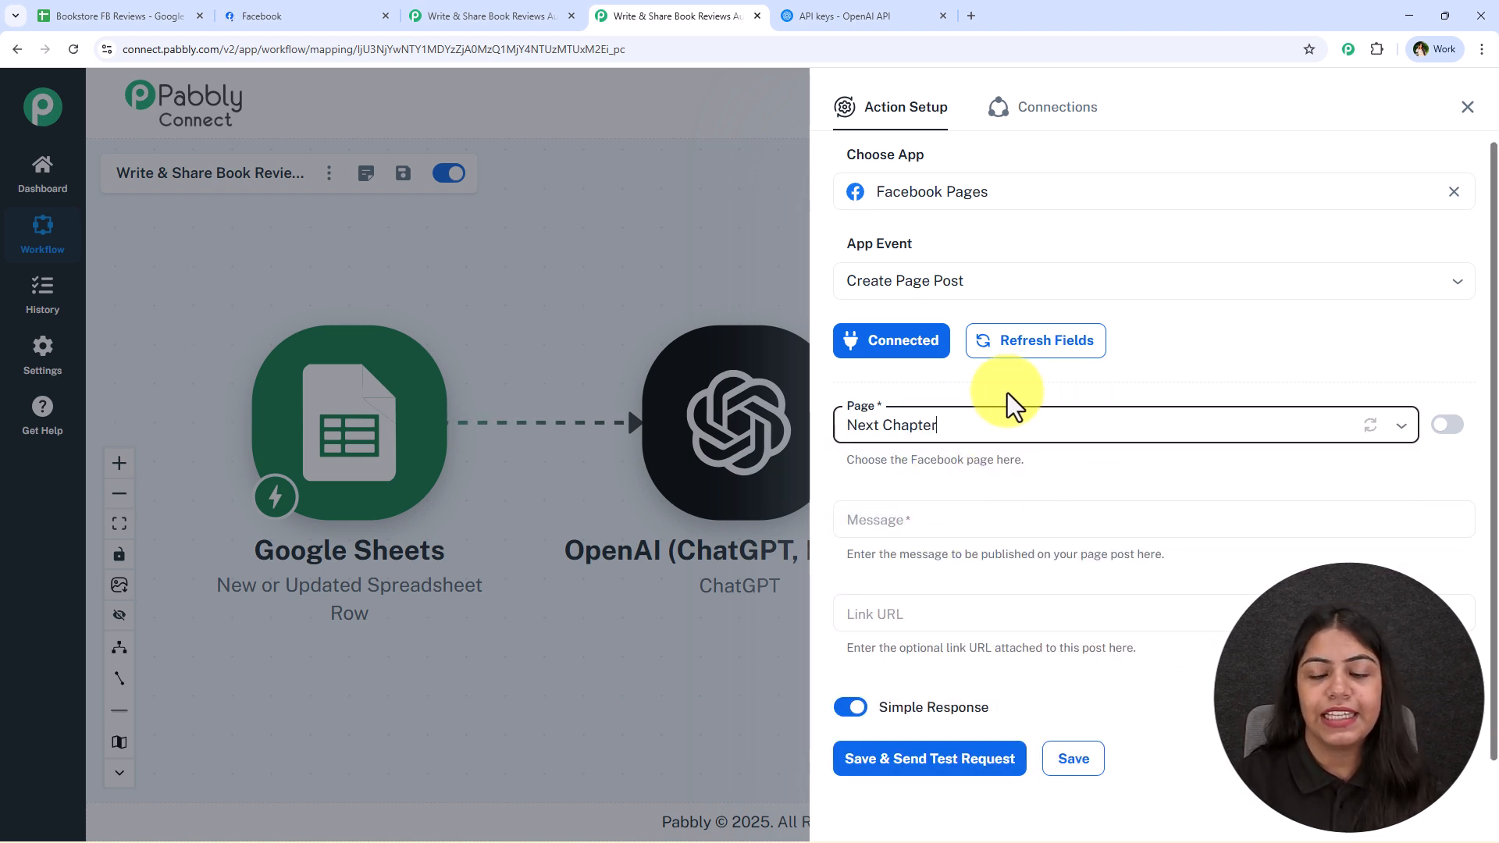
Map the ChatGPT choices 0 message content value onto the post's Message field
left_click(952, 527)
scroll(1027, 579, "down", 1)
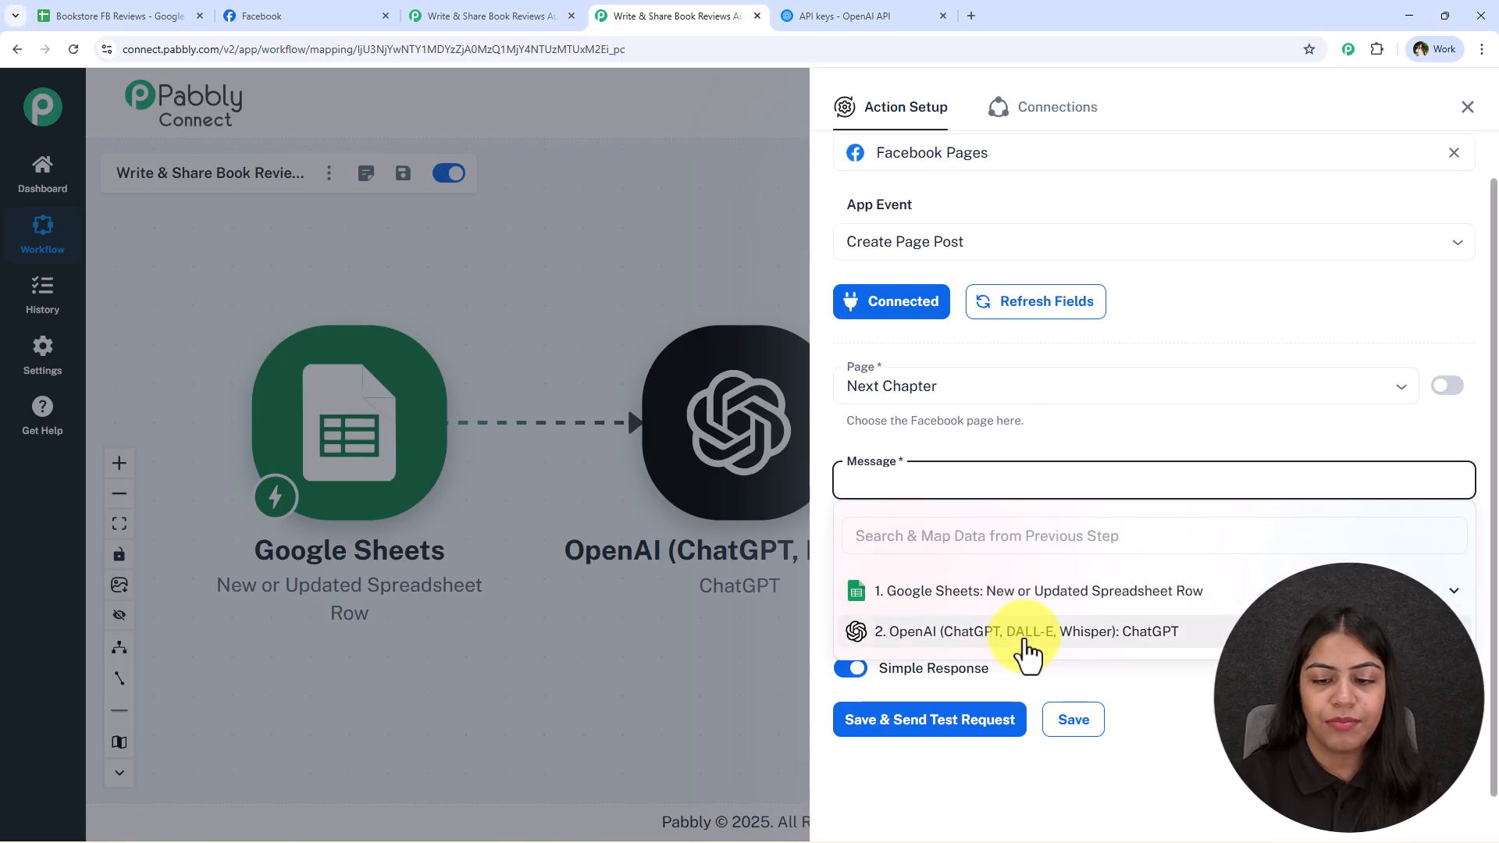
left_click(897, 625)
scroll(1206, 722, "down", 2)
left_click(1194, 719)
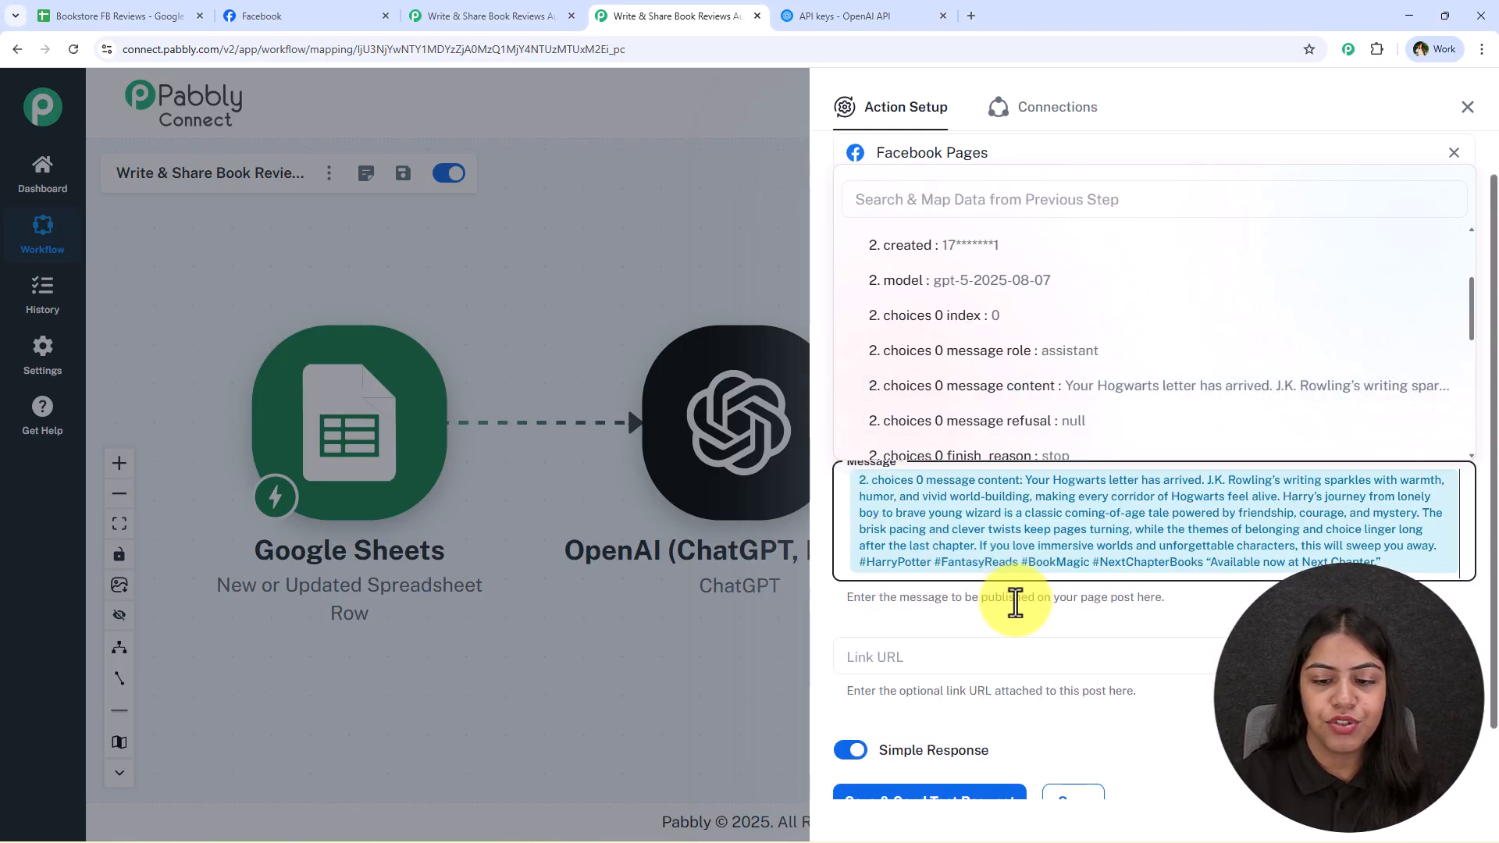
left_click(1019, 611)
Leave the optional Link URL empty, then save the Facebook Pages action with a test request and close its setup
left_click(1014, 656)
scroll(1027, 617, "down", 1)
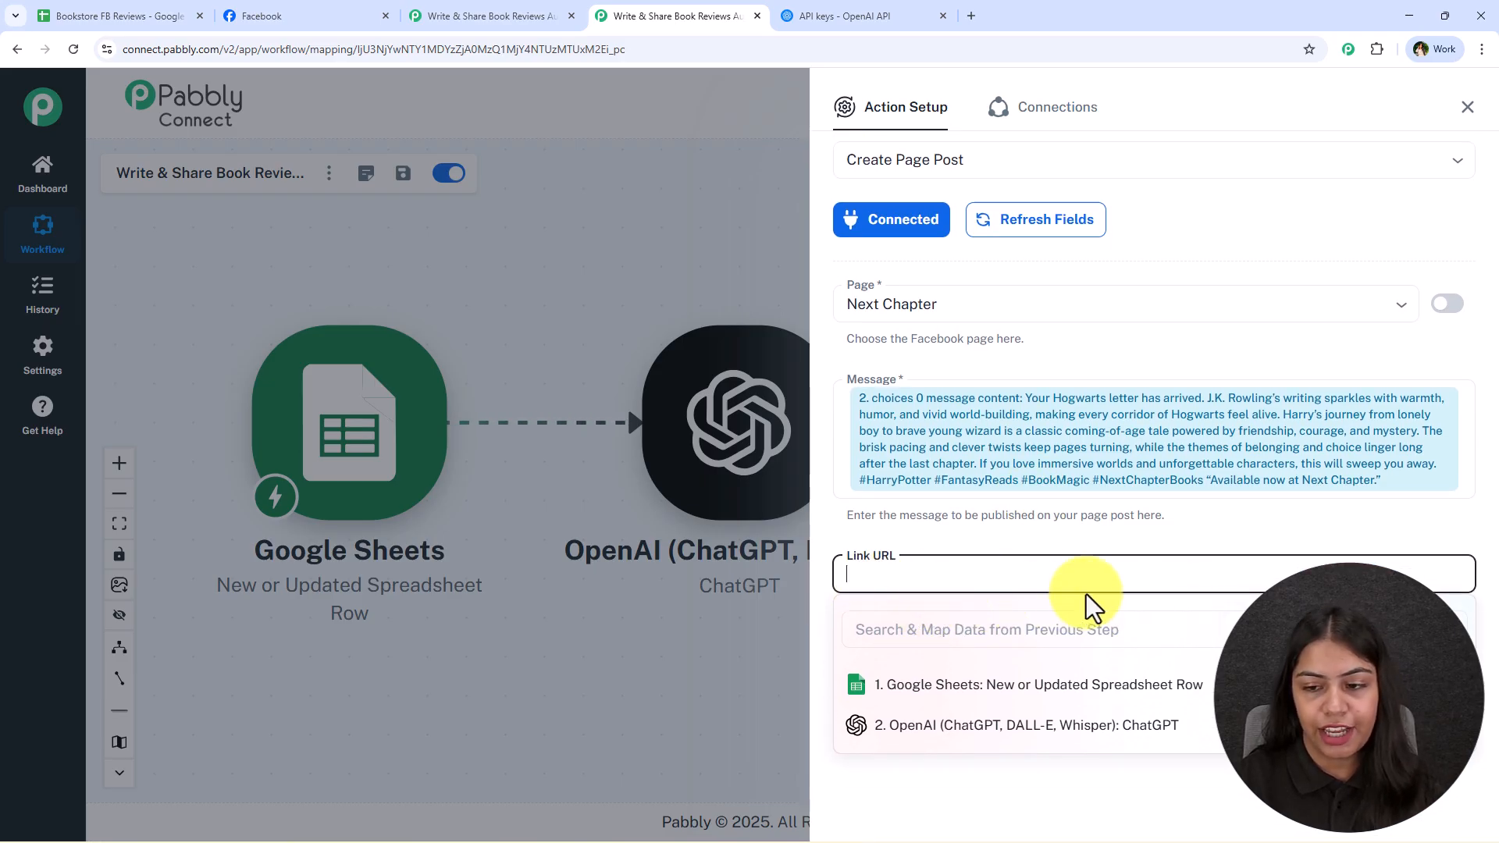
left_click(1213, 536)
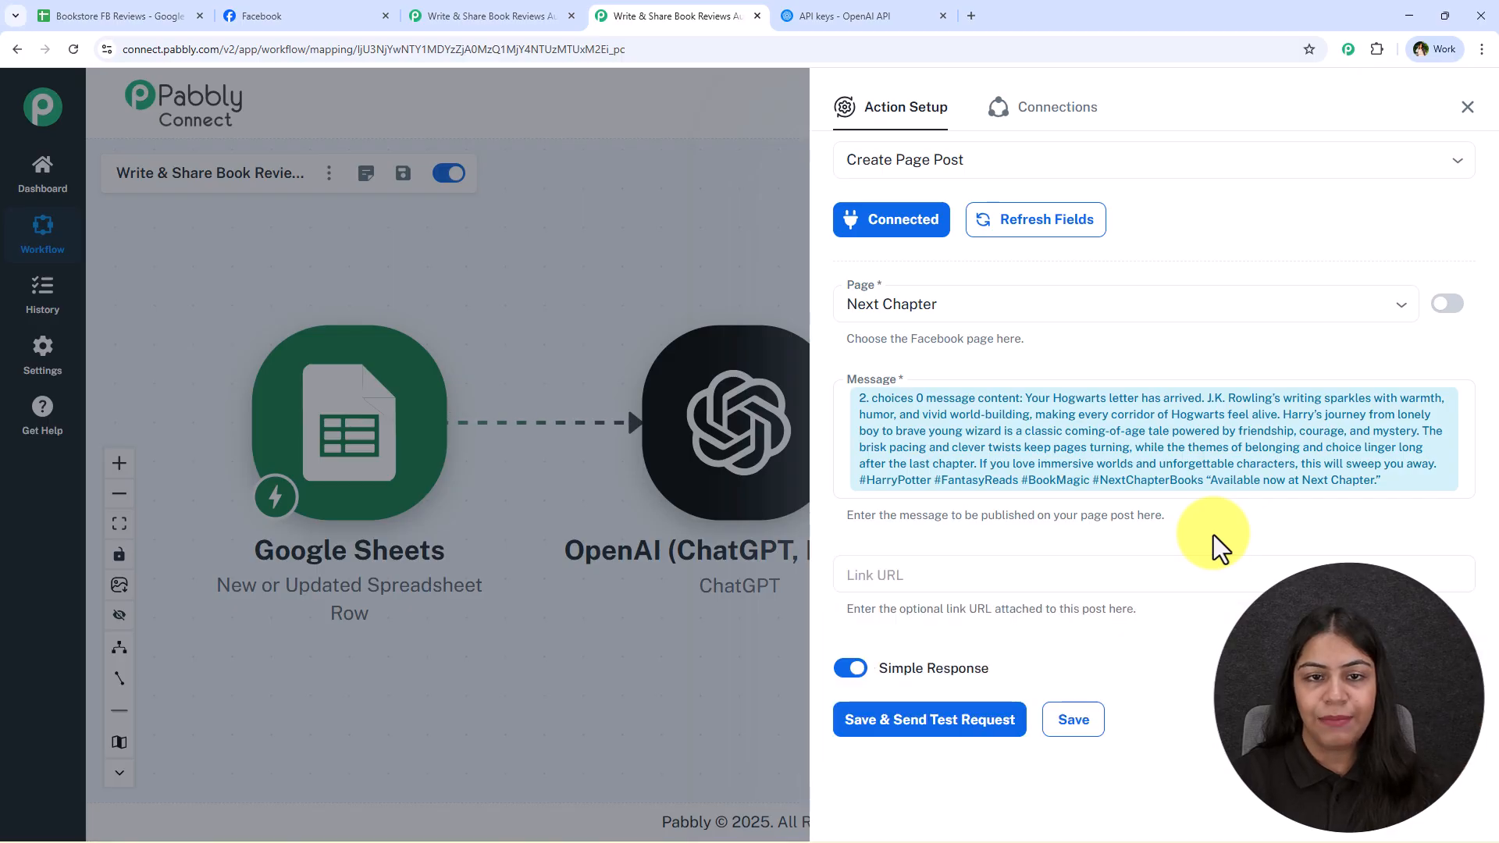
left_click(191, 14)
left_click(710, 509)
left_click(714, 10)
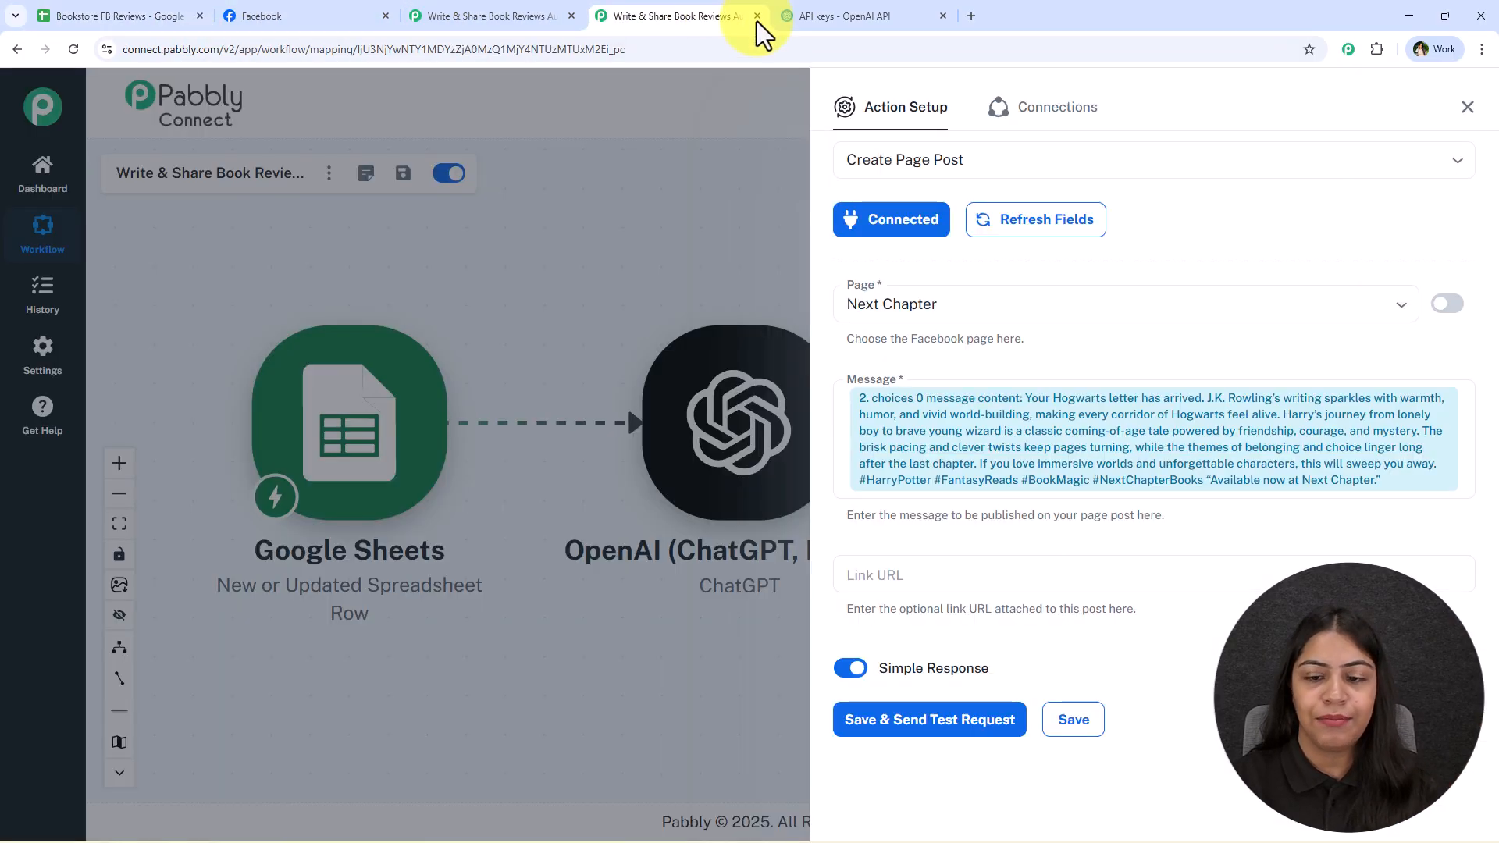
left_click(1143, 570)
left_click(1172, 547)
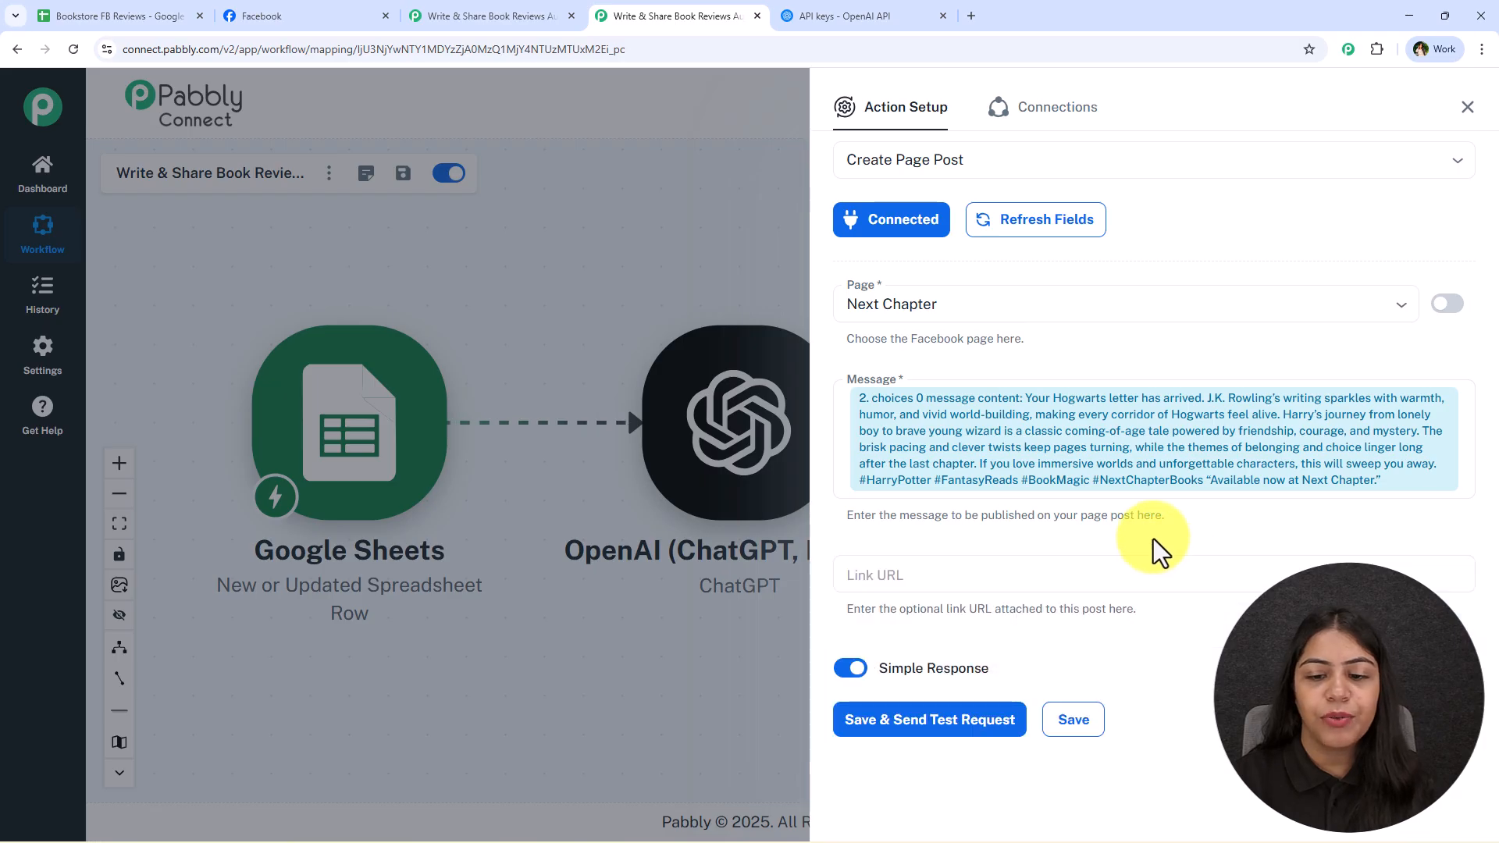
left_click(928, 726)
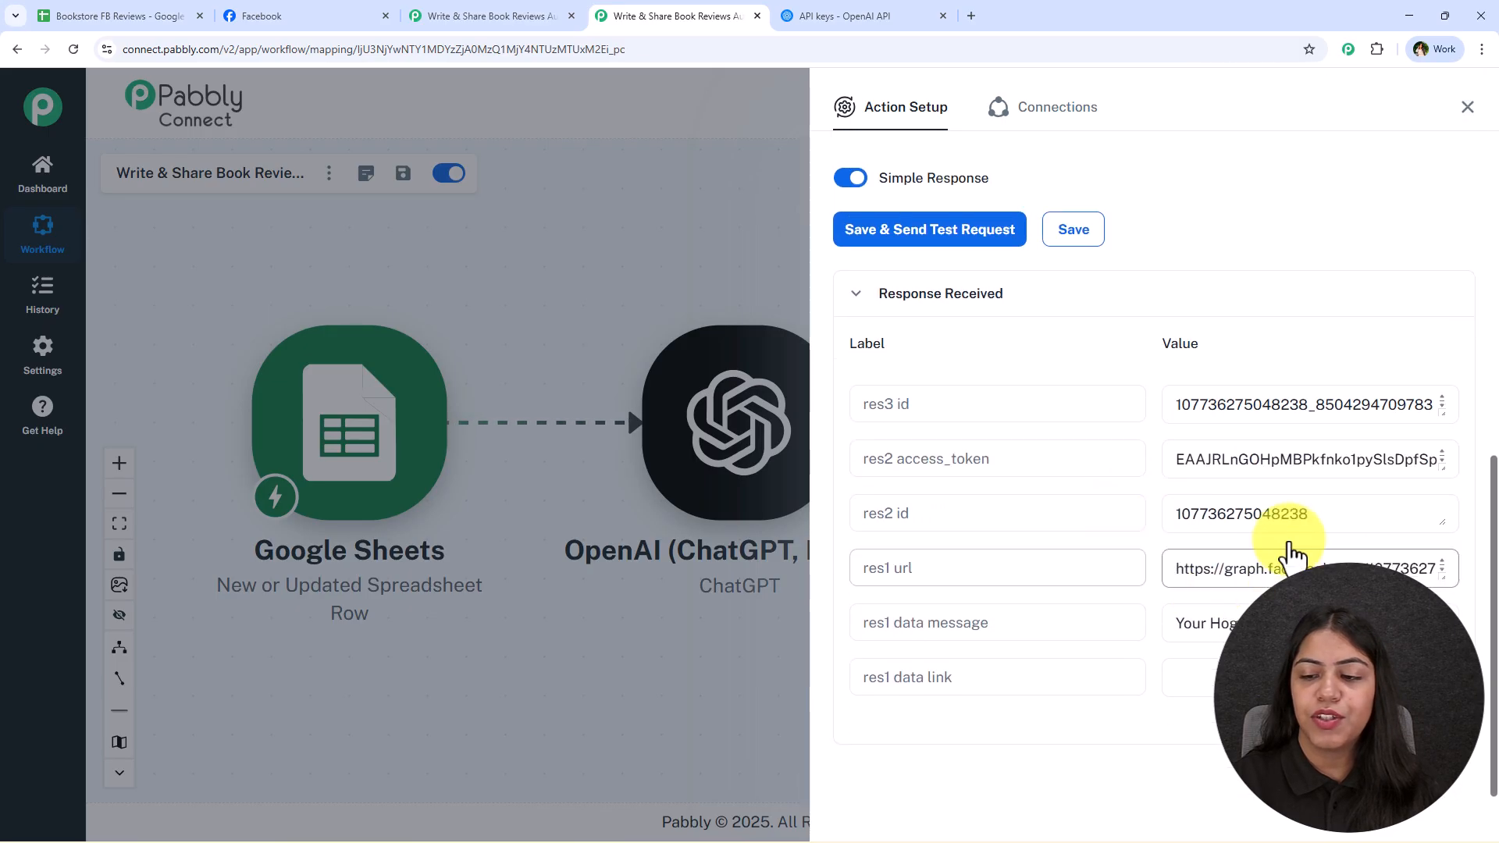
left_click(1466, 108)
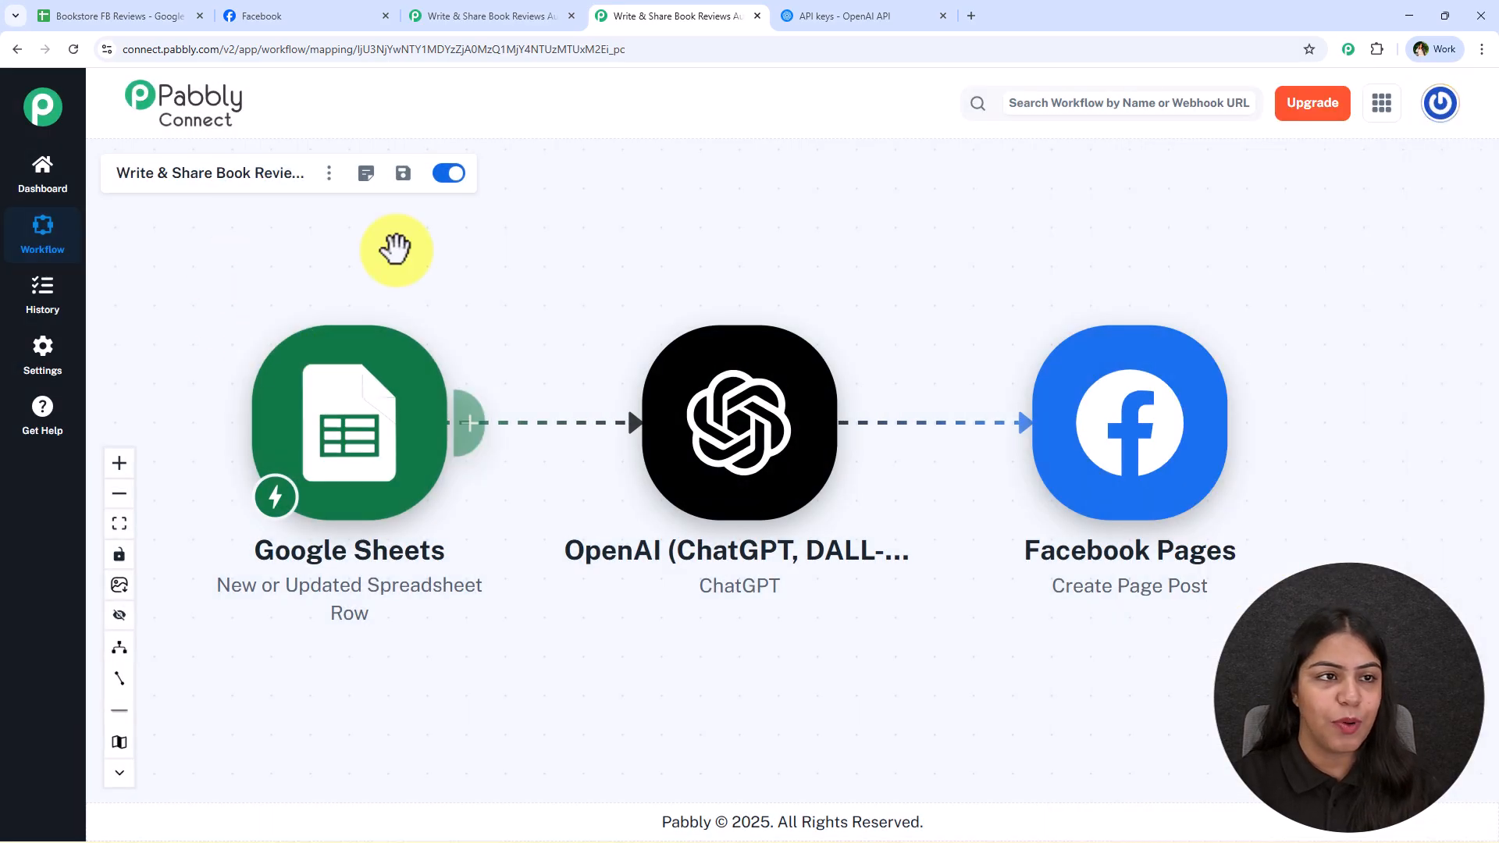
Reload the Next Chapter page on Facebook and read the full text of the newest post
left_click(285, 11)
scroll(776, 545, "down", 5)
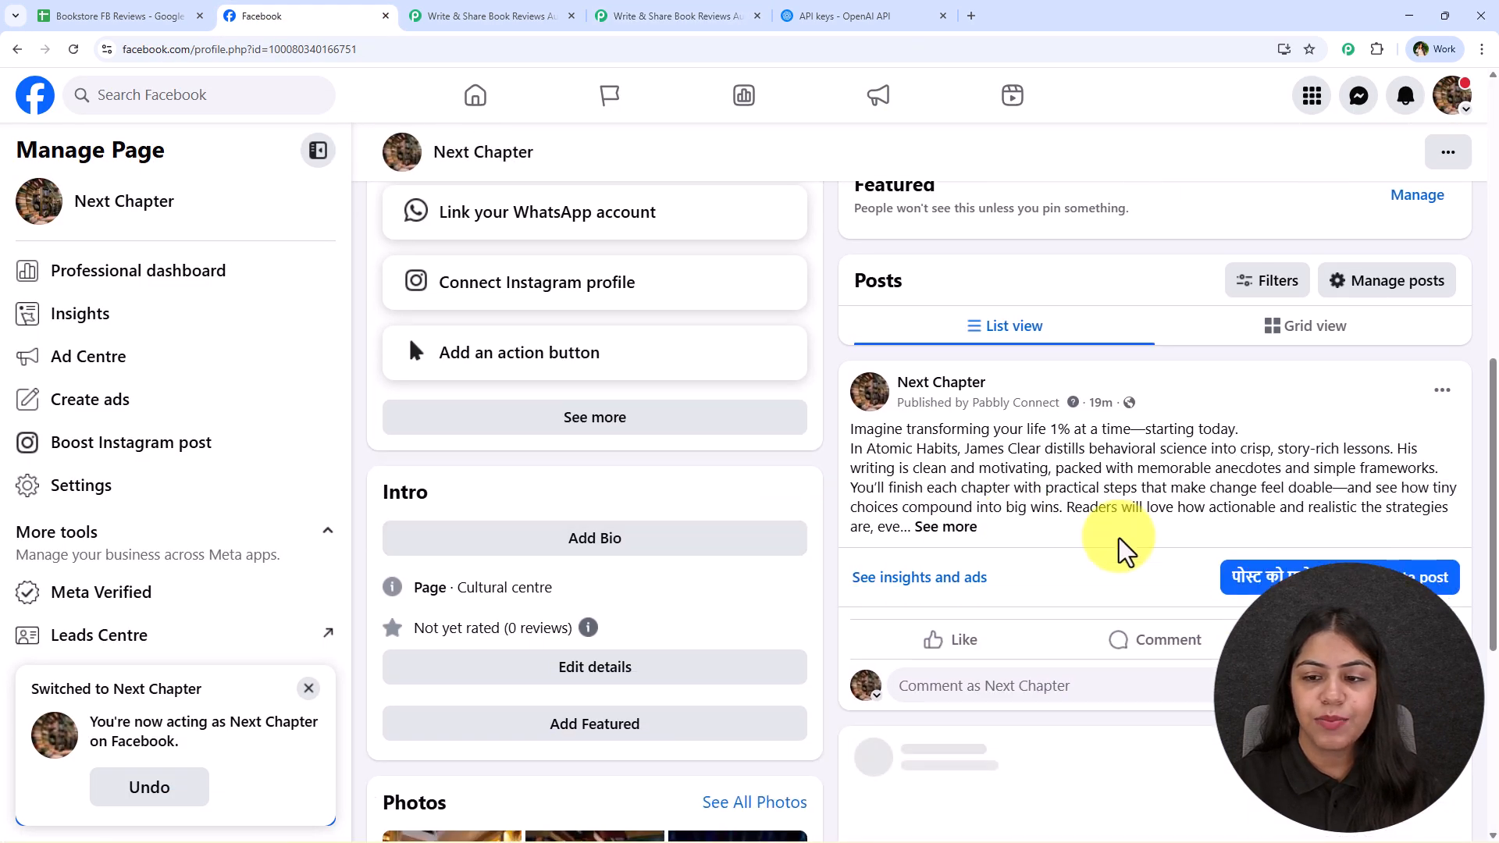
left_click_drag(1167, 400, 1111, 403)
left_click(1170, 409)
left_click(73, 49)
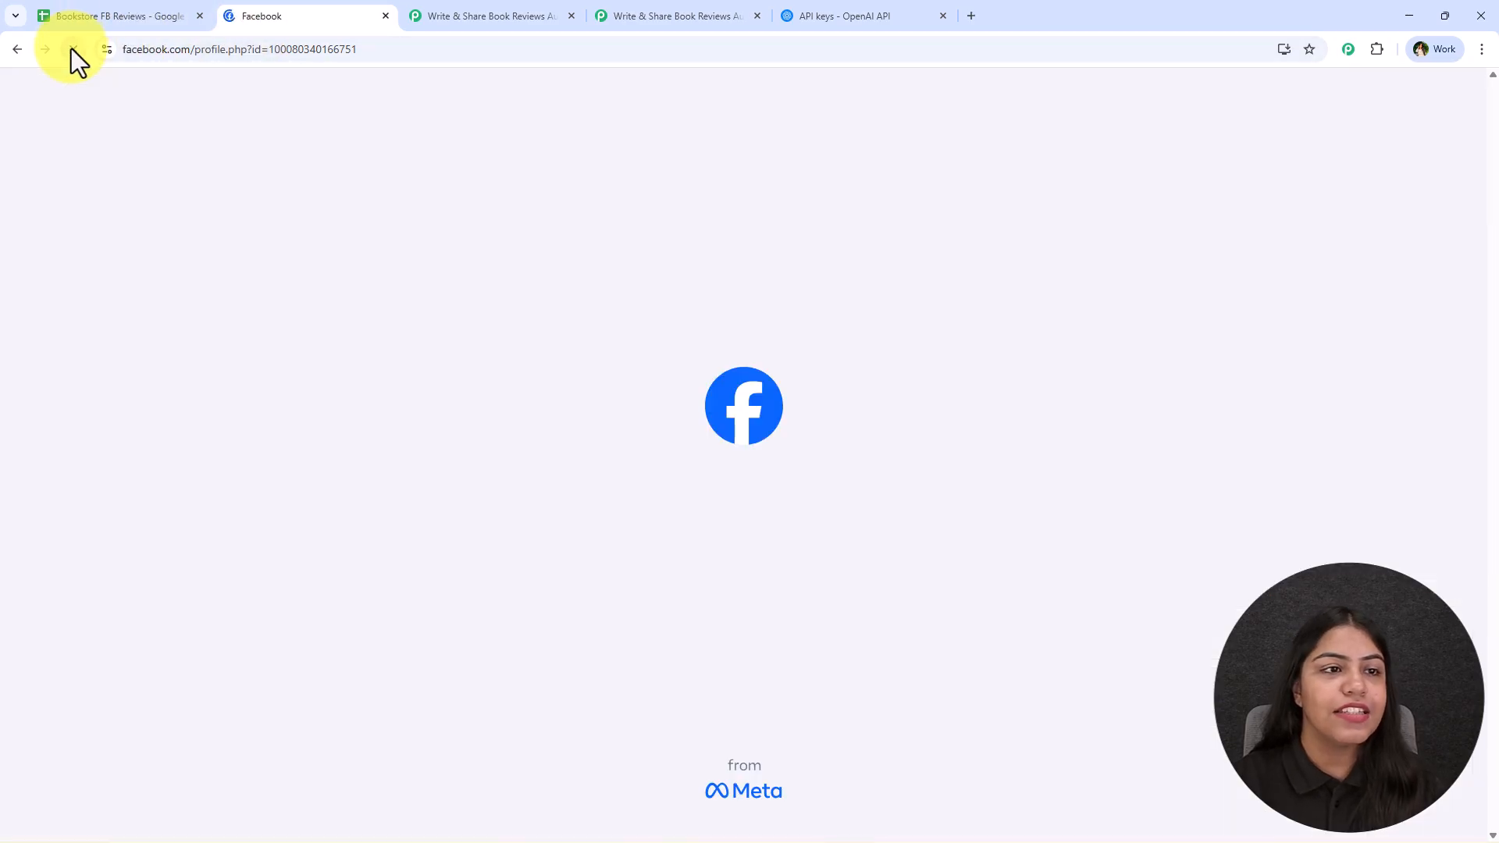
scroll(808, 468, "down", 7)
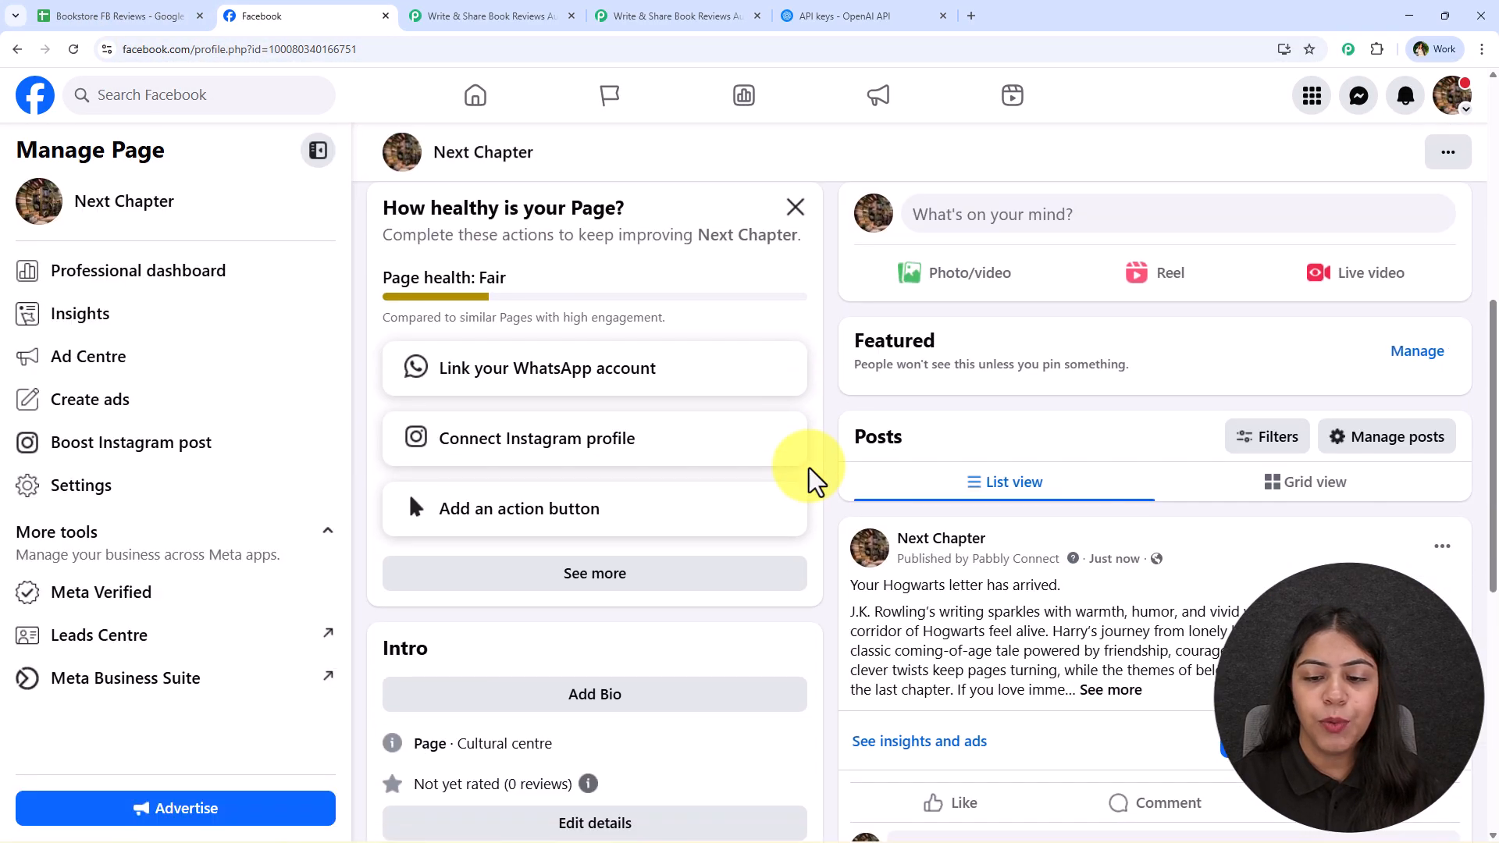
scroll(970, 444, "down", 3)
left_click(1107, 457)
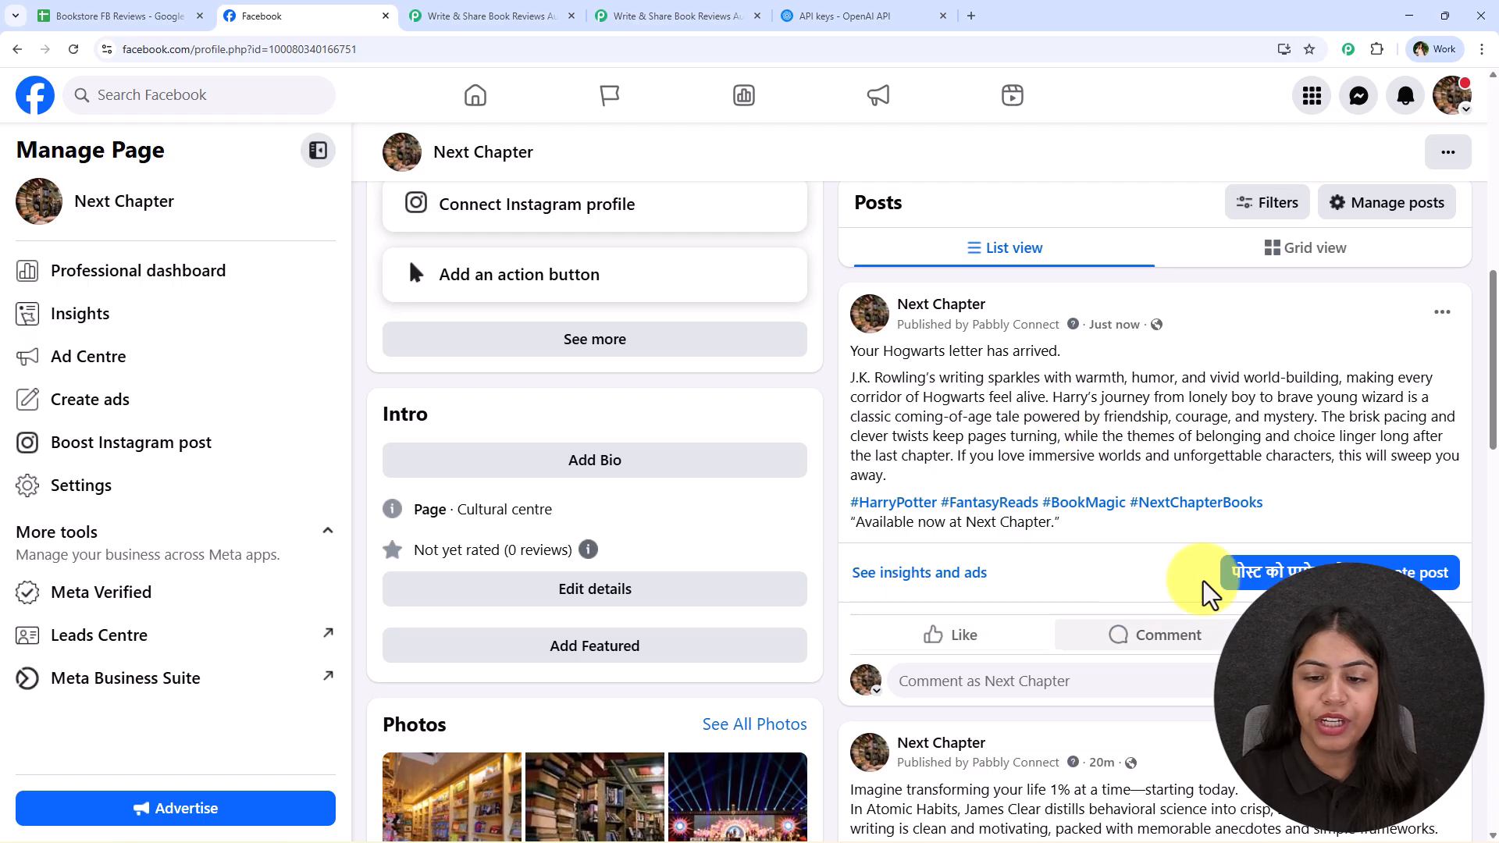
left_click_drag(1114, 526, 853, 356)
left_click(861, 374)
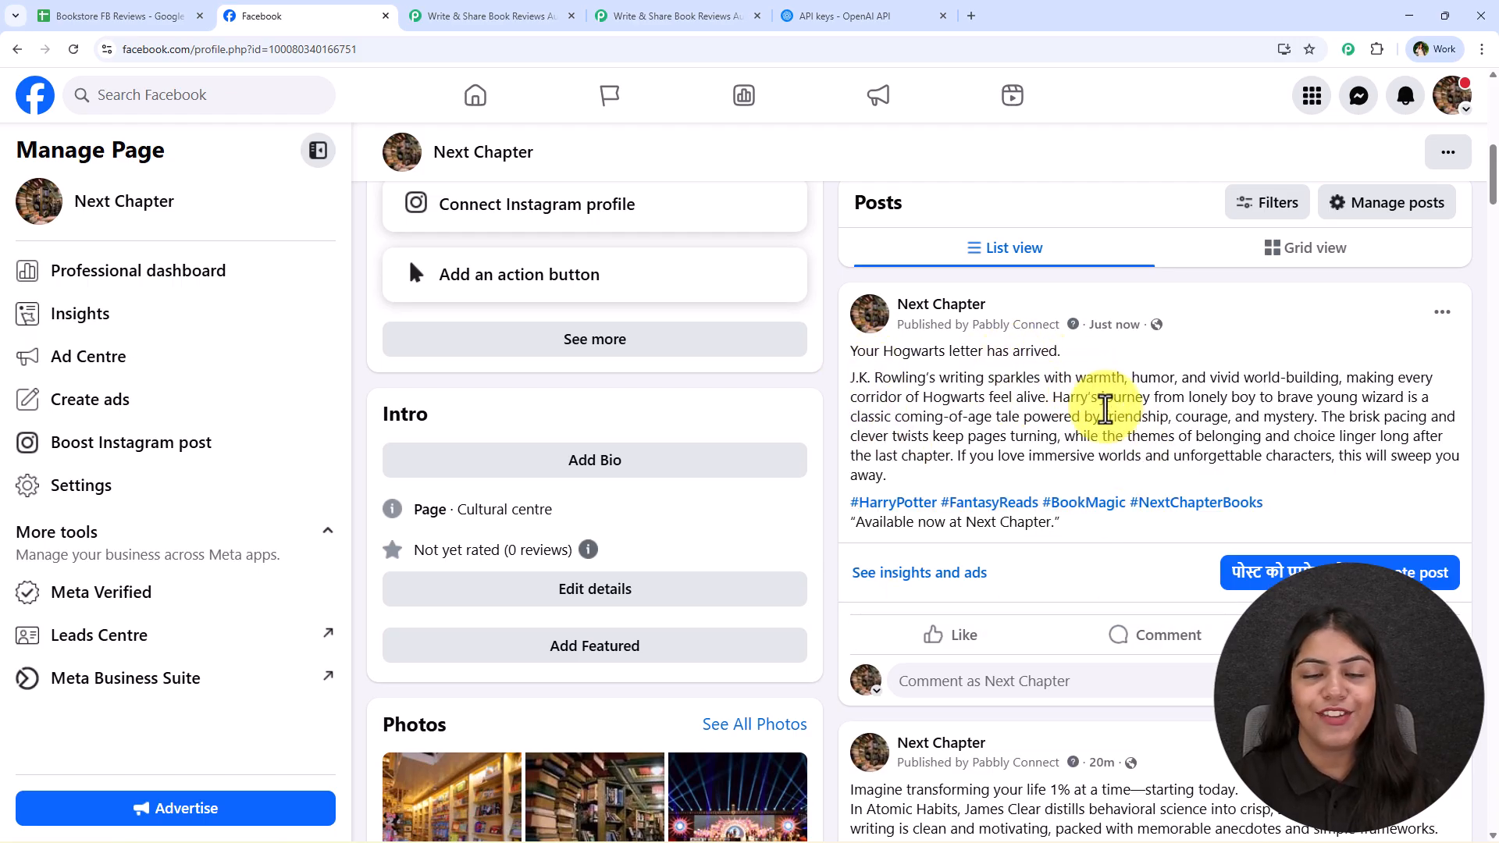
Review the book rows in the Bookstore FB Reviews spreadsheet and the Facebook post, then return to the Pabbly Connect workflow
left_click(676, 15)
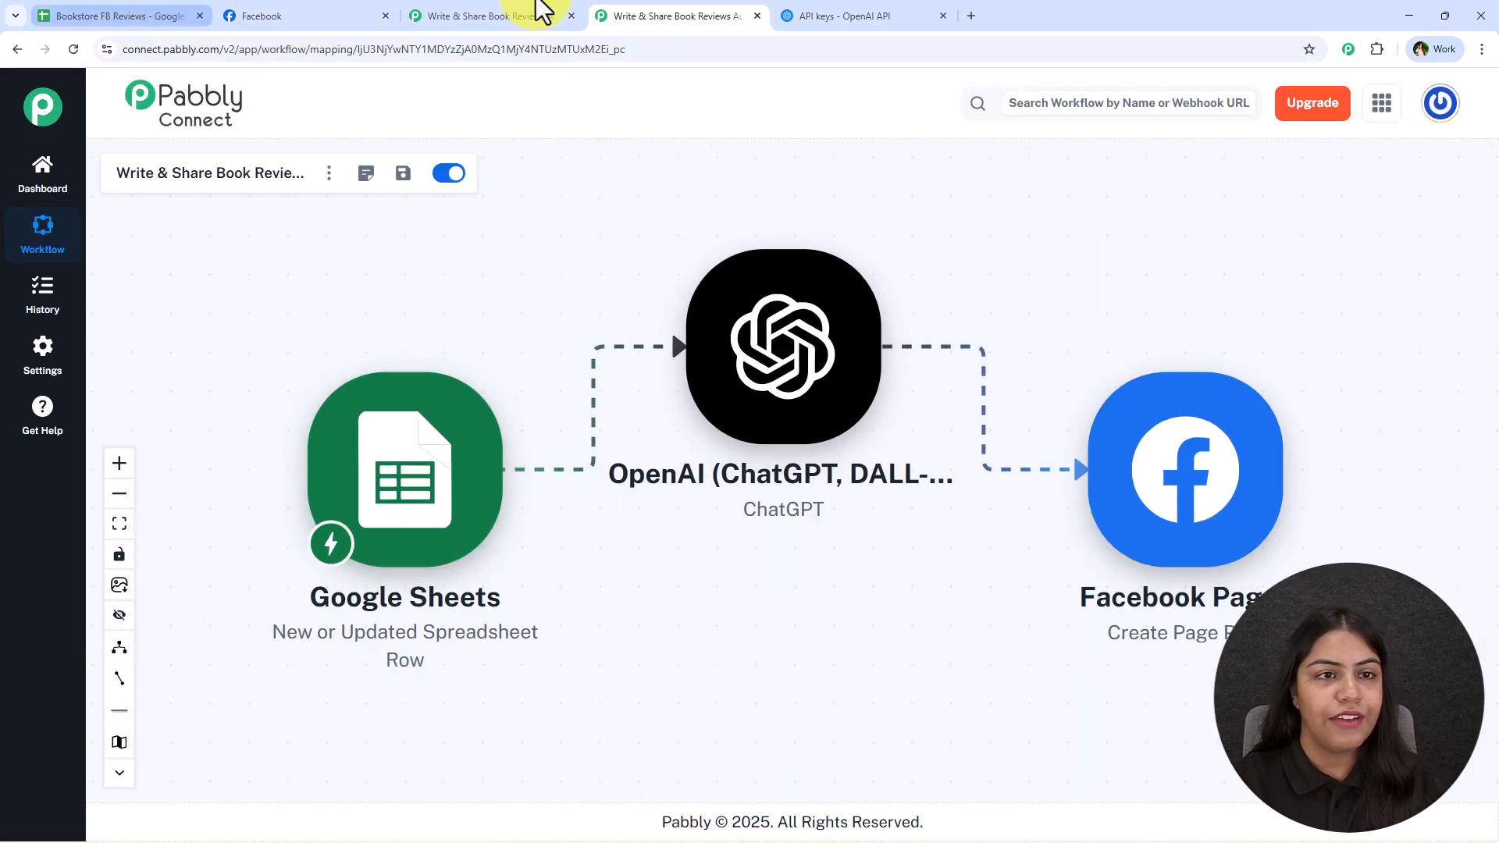
left_click(173, 16)
left_click(190, 490)
left_click(409, 489)
key("Left")
left_click(793, 510, "shift")
left_click(769, 618)
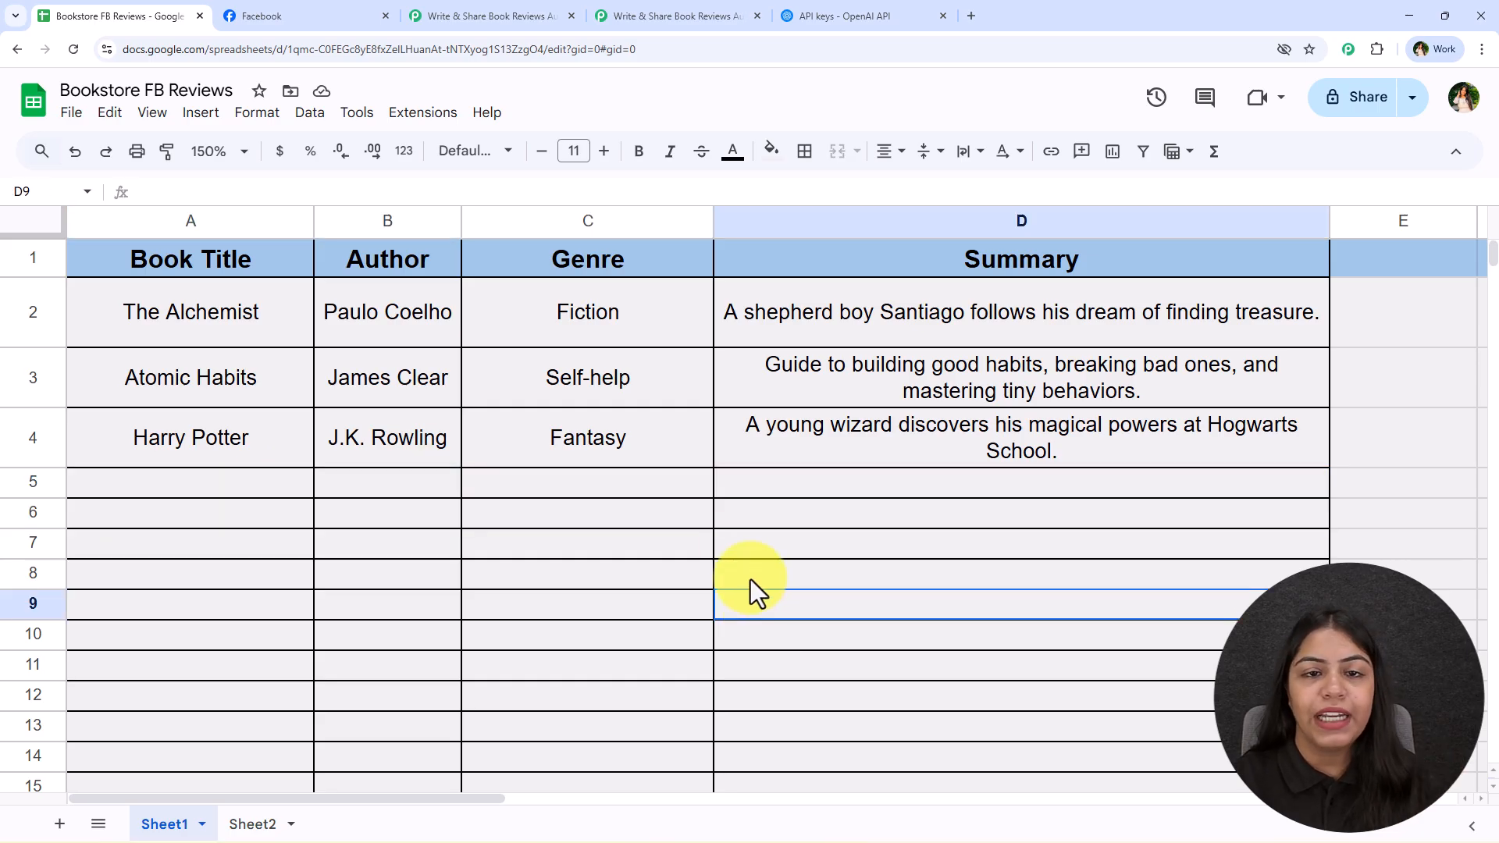
left_click(316, 9)
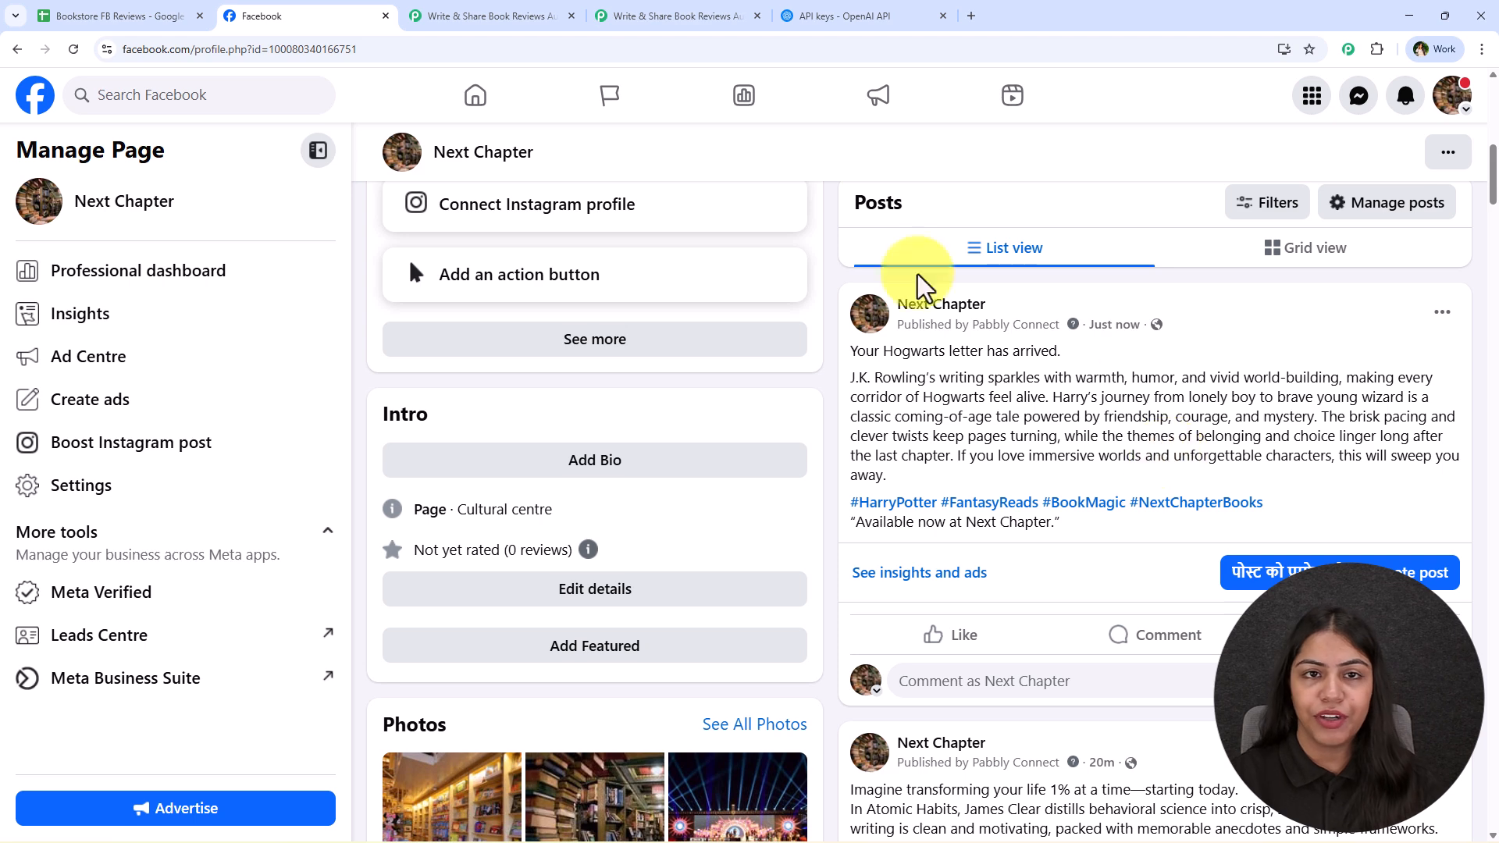
left_click(632, 16)
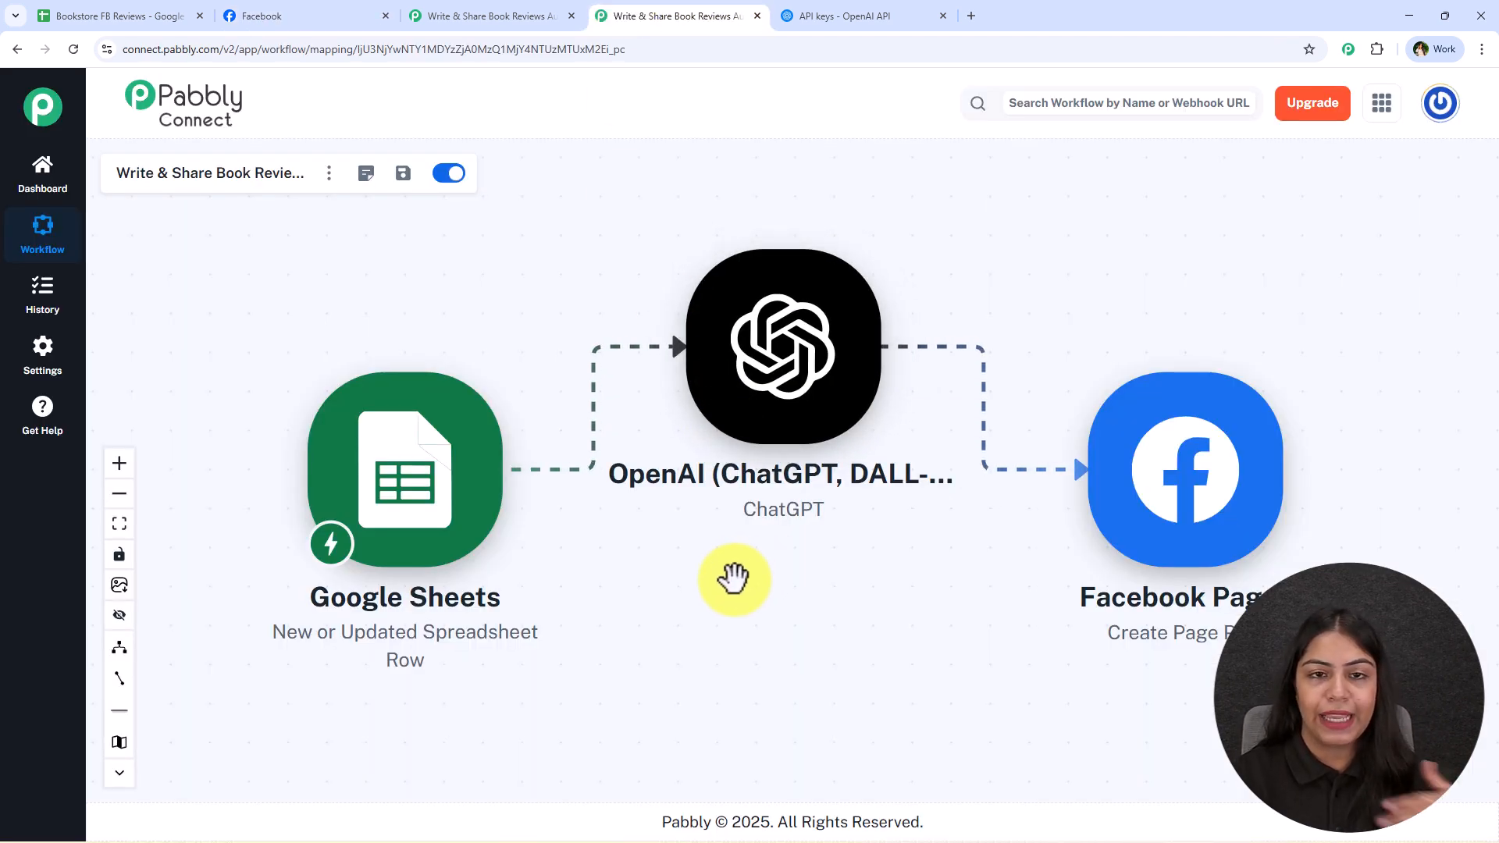